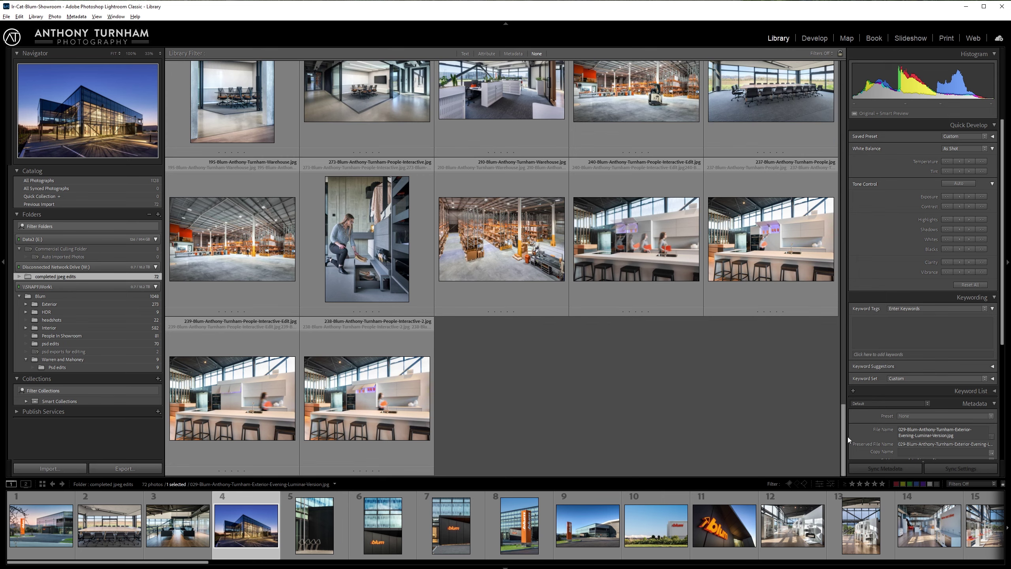
Browse the bathroom, timber-screen showroom and people-in-showroom photos in the completed jpeg edits folder at full view
{"action": "scroll", "coordinate": [846, 437], "scroll_direction": "up", "scroll_amount": 5}
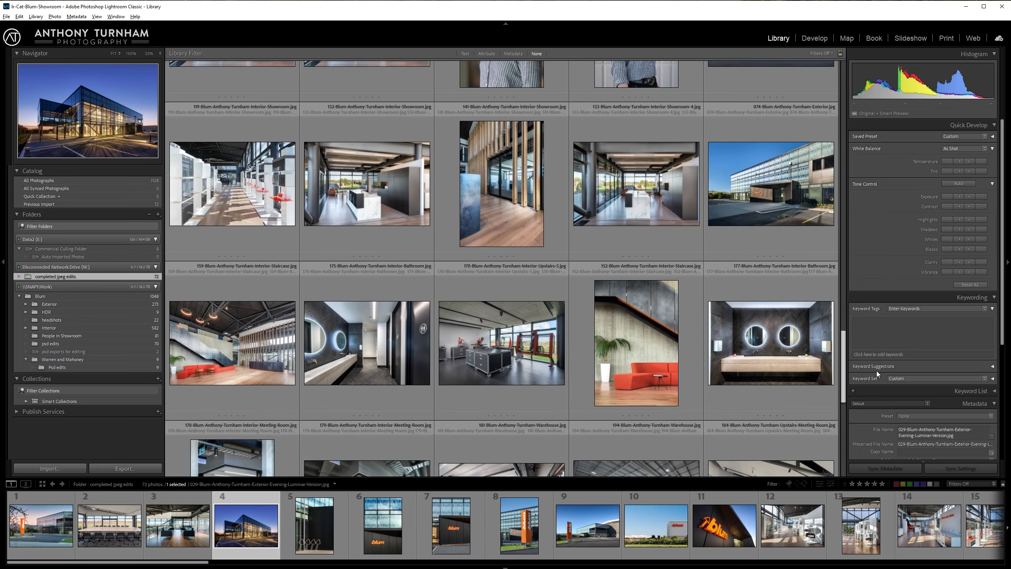
{"action": "double_click", "coordinate": [761, 374]}
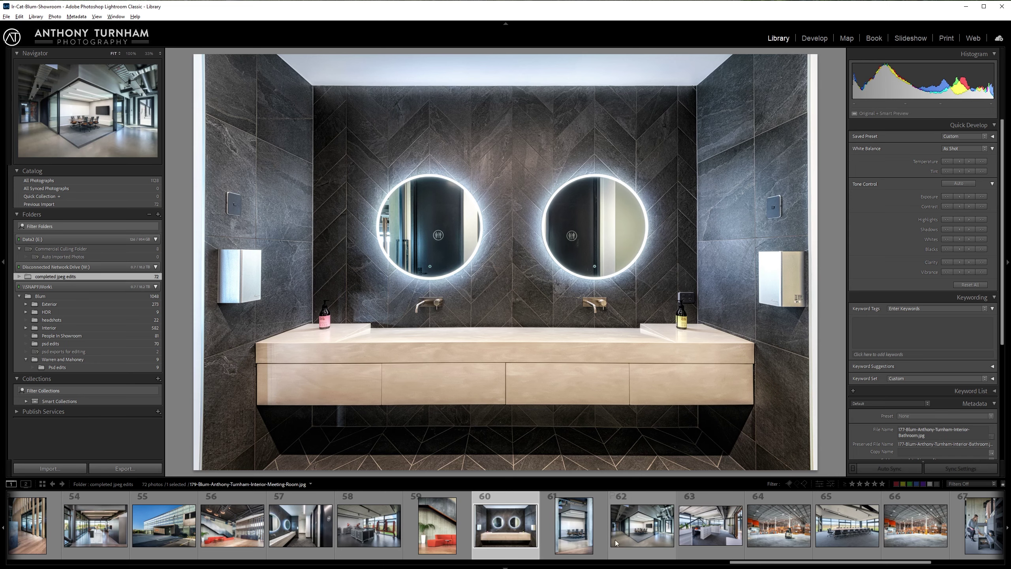
{"action": "left_click", "coordinate": [306, 531]}
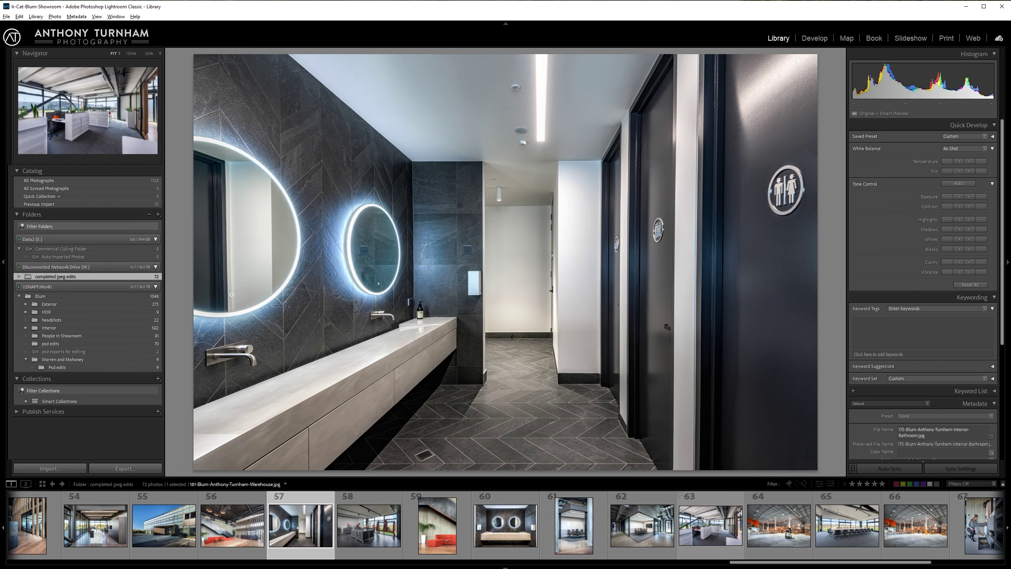
{"action": "scroll", "coordinate": [415, 524], "scroll_direction": "left", "scroll_amount": 4}
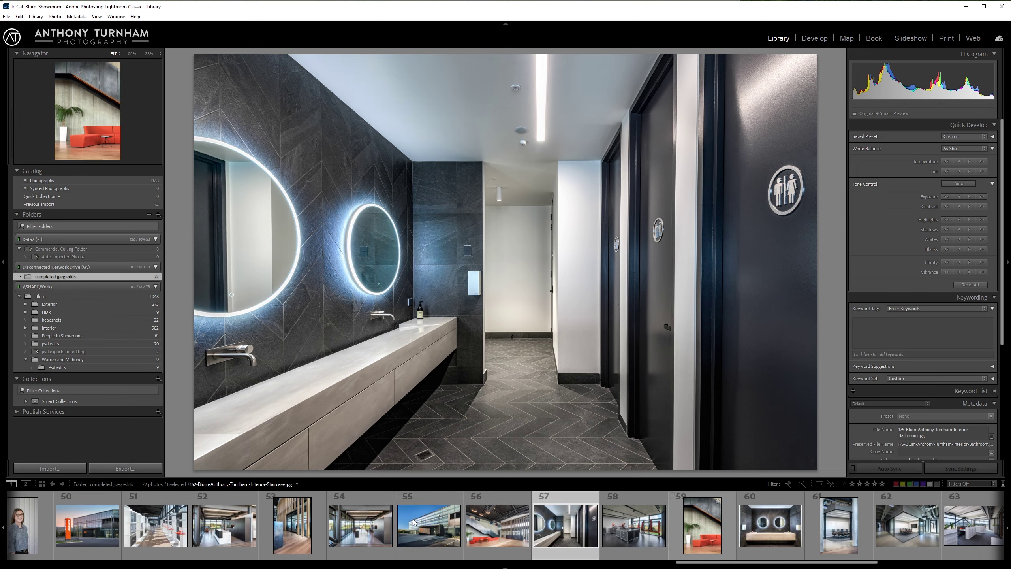
{"action": "left_click", "coordinate": [324, 537]}
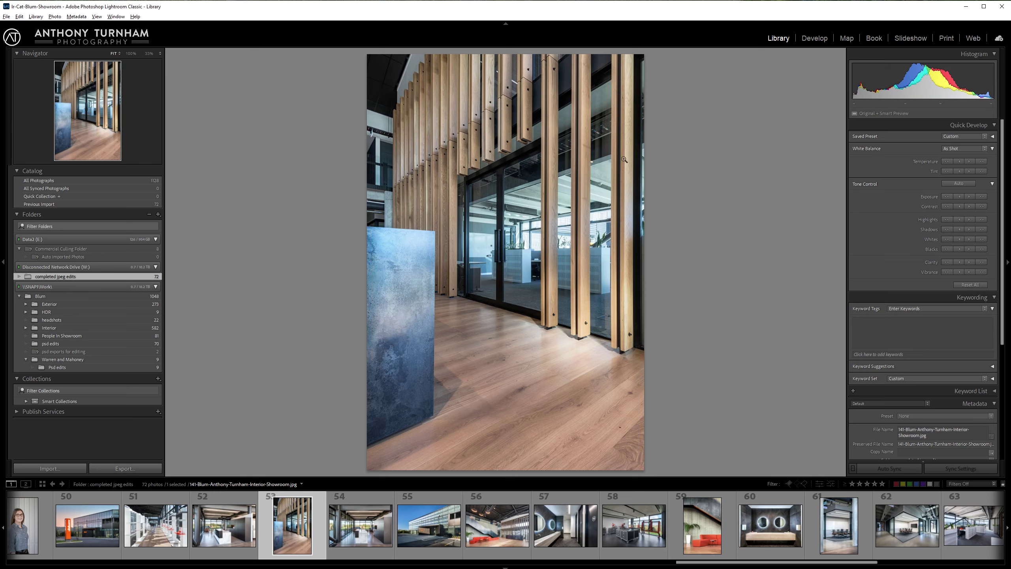
{"action": "scroll", "coordinate": [285, 536], "scroll_direction": "left", "scroll_amount": 12}
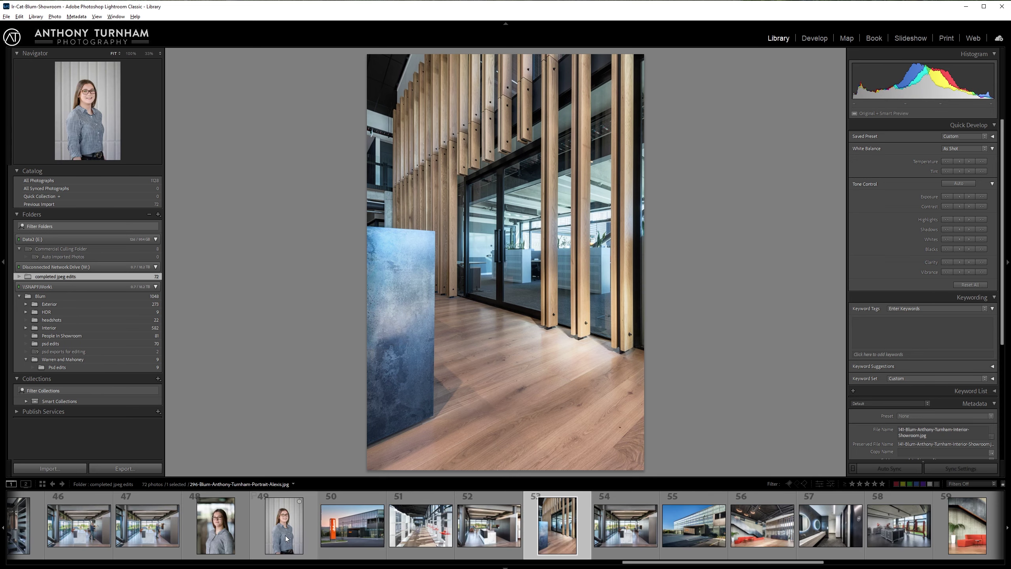
{"action": "scroll", "coordinate": [263, 548], "scroll_direction": "left", "scroll_amount": 4}
{"action": "left_click", "coordinate": [465, 533]}
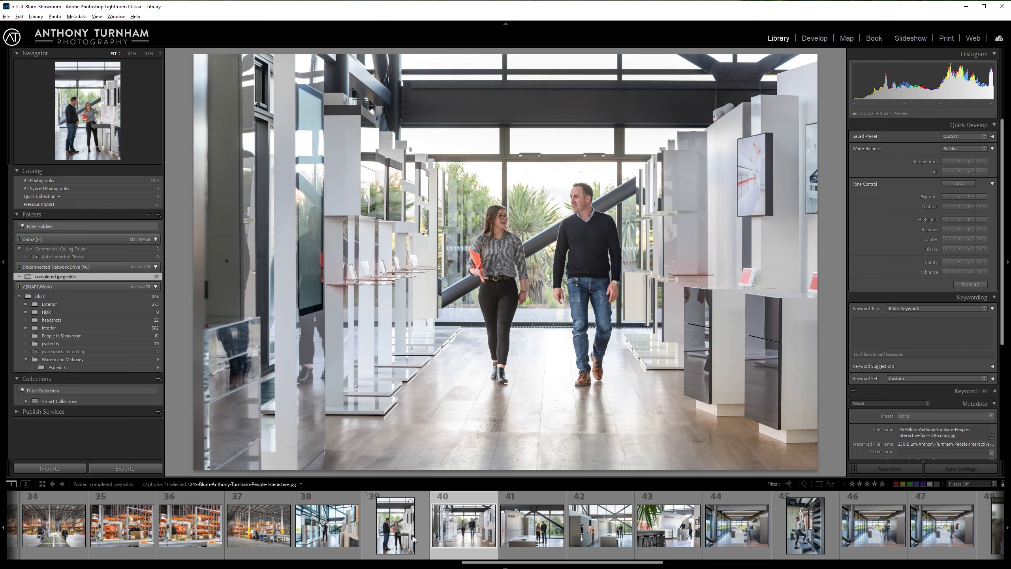
{"action": "left_click", "coordinate": [553, 533]}
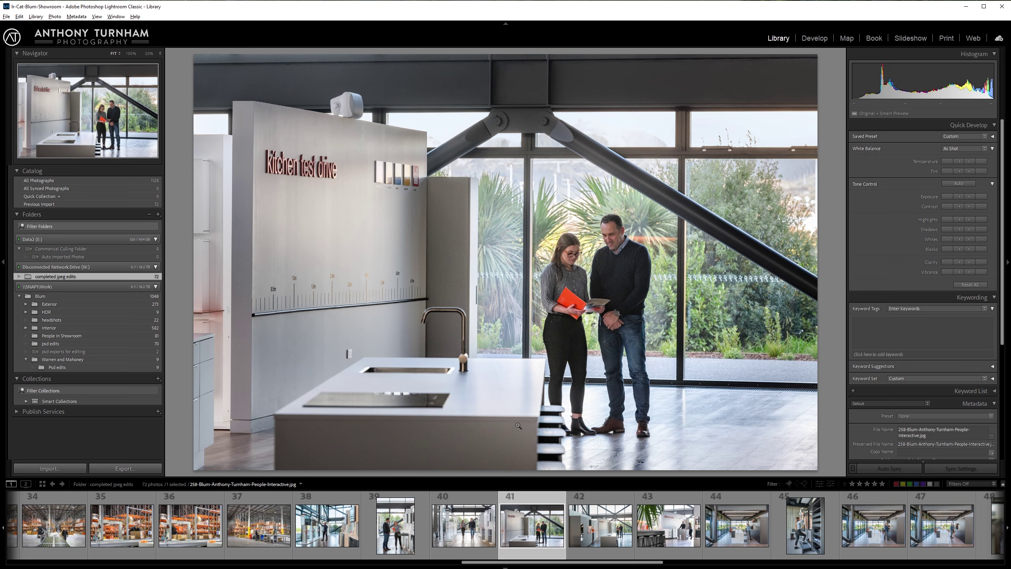
Open the upstairs interior photo with the angled sofas and inspect its window areas at 100%
{"action": "scroll", "coordinate": [299, 518], "scroll_direction": "up", "scroll_amount": 5}
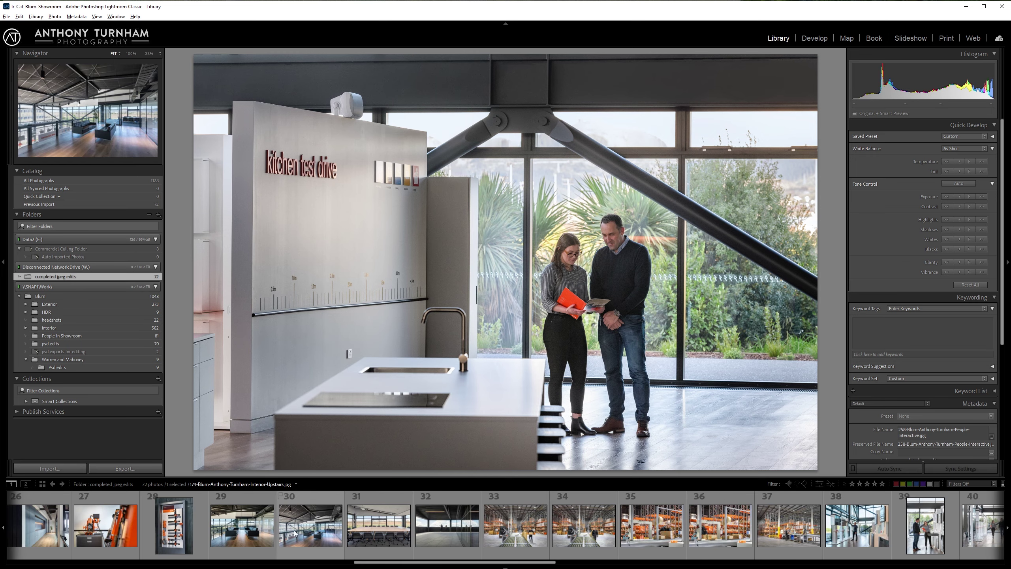
{"action": "left_click", "coordinate": [306, 534]}
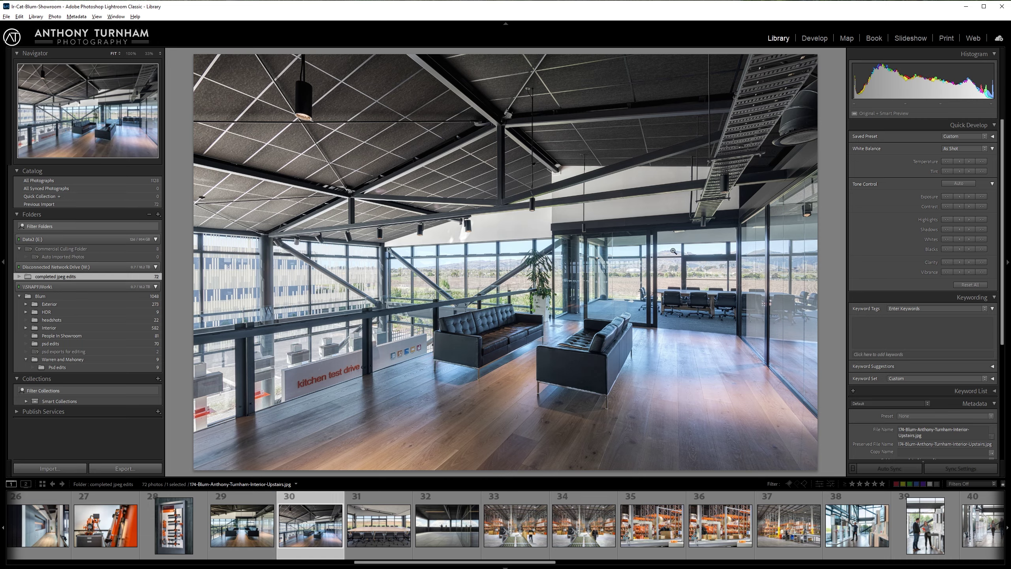
{"action": "left_click", "coordinate": [688, 260]}
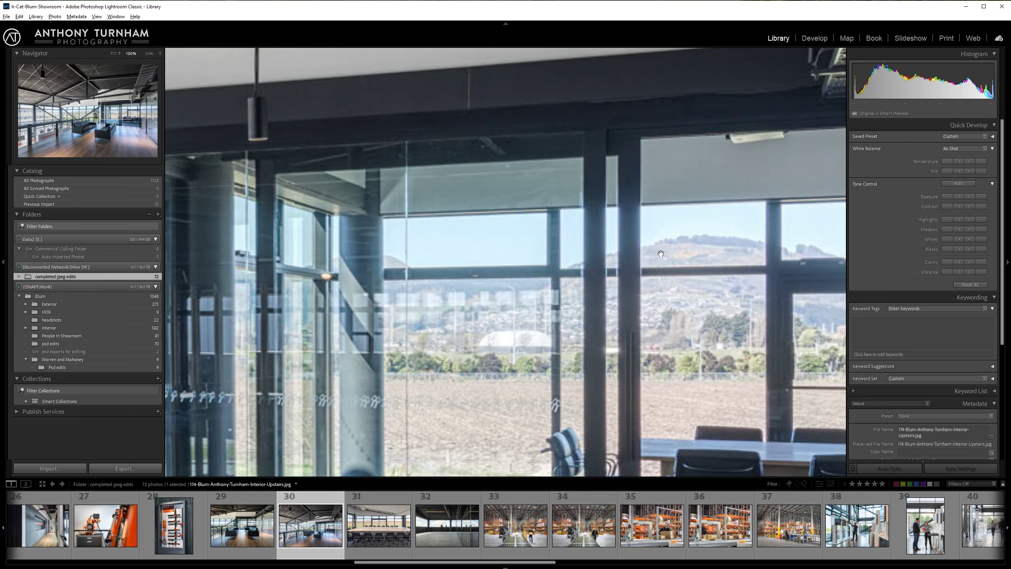
{"action": "left_click_drag", "start_coordinate": [396, 344], "coordinate": [856, 309]}
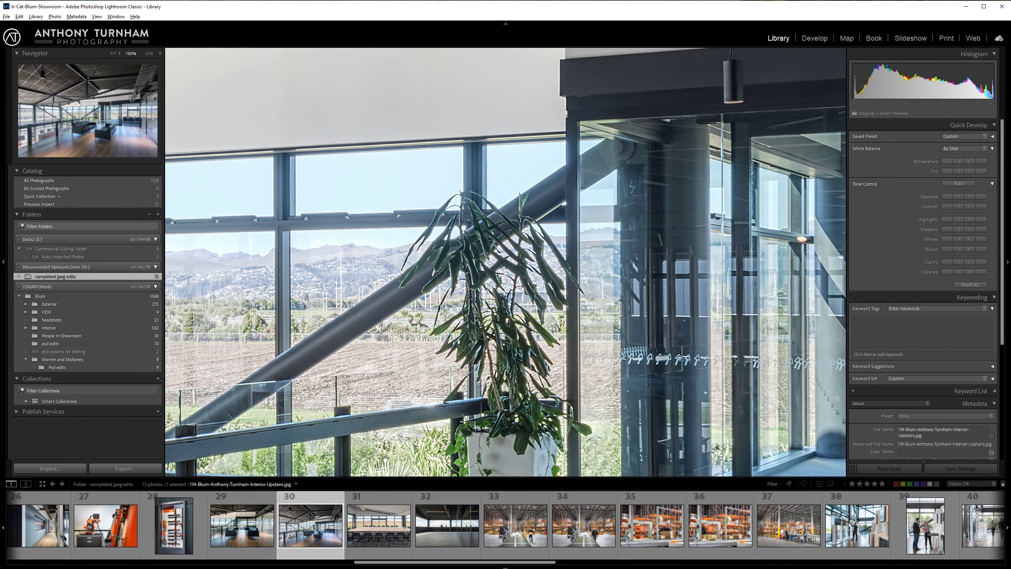
Review the symmetrical upstairs lounge, the balcony and the bathtub showroom photos at full view
{"action": "left_click", "coordinate": [242, 526]}
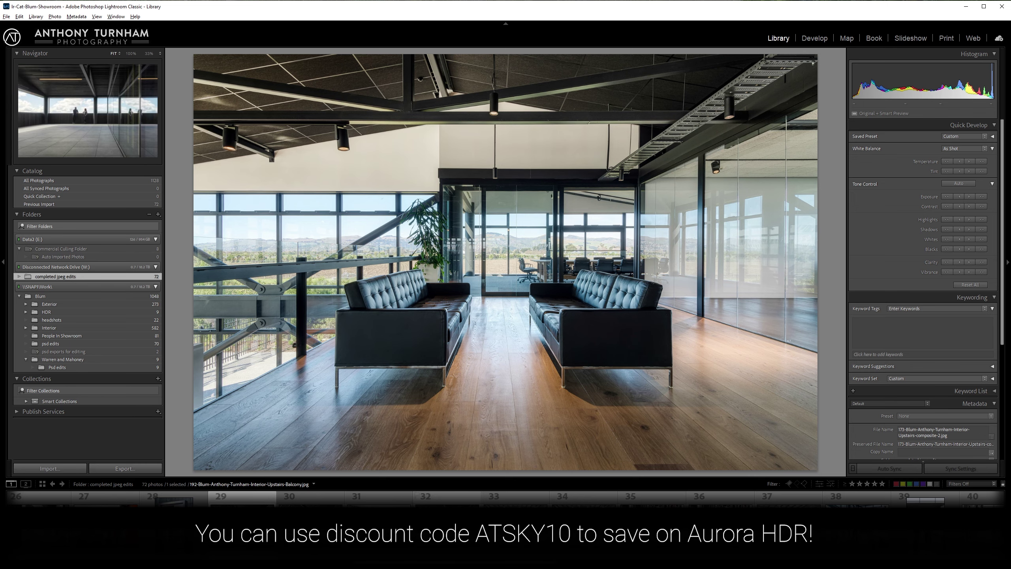
{"action": "left_click", "coordinate": [477, 514]}
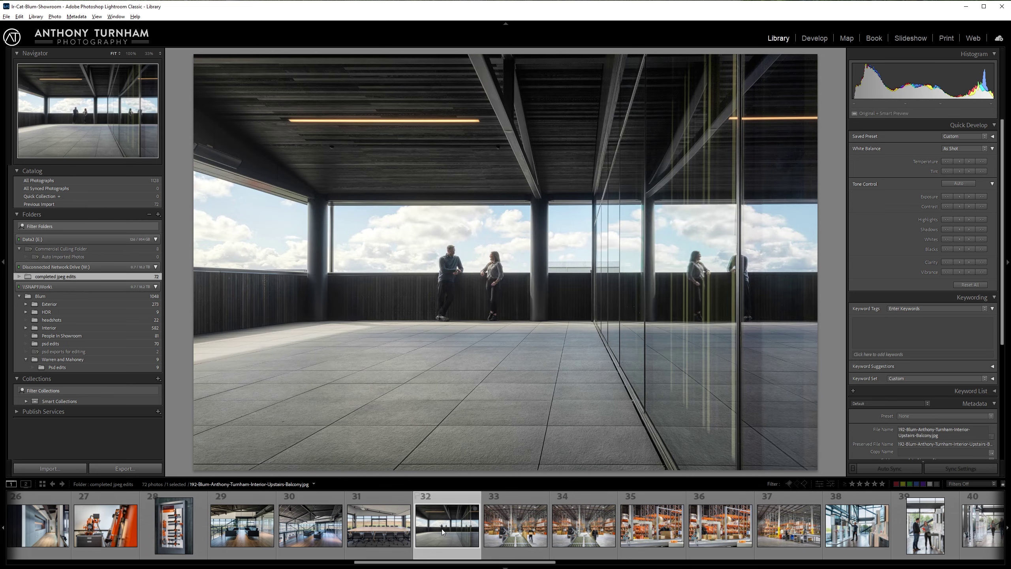
{"action": "scroll", "coordinate": [431, 530], "scroll_direction": "up", "scroll_amount": 3}
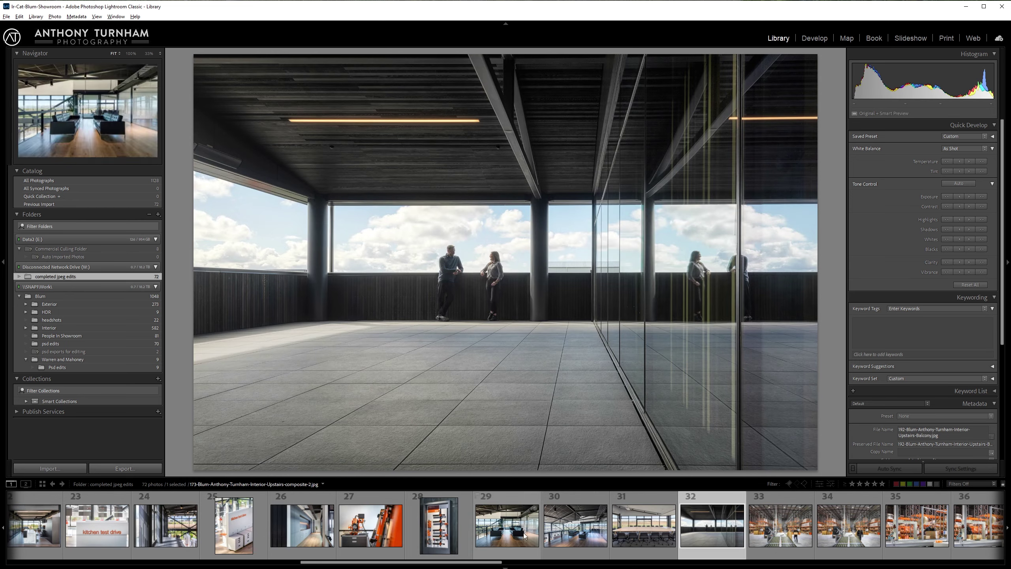
{"action": "left_click", "coordinate": [562, 537]}
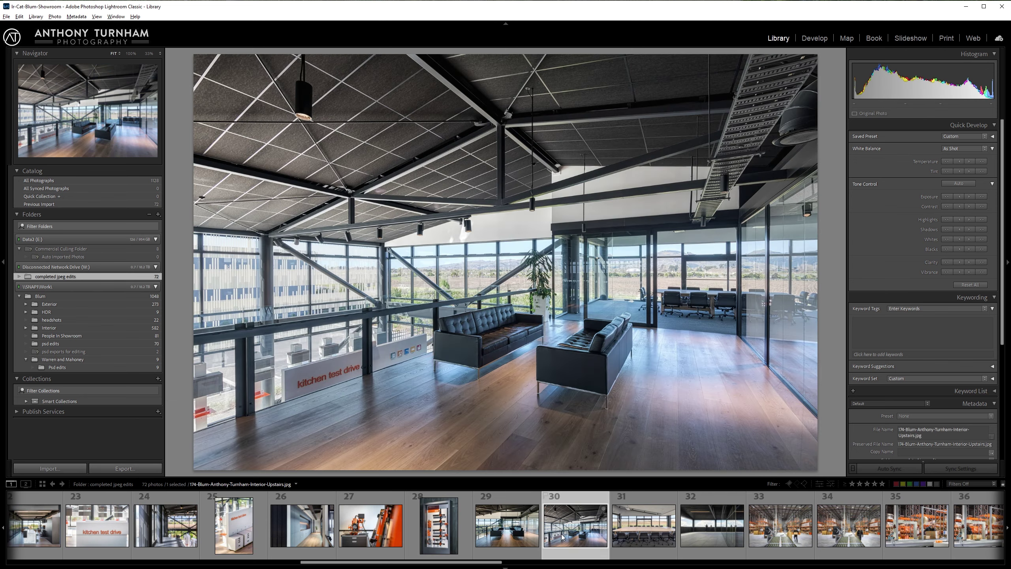
{"action": "scroll", "coordinate": [463, 540], "scroll_direction": "up", "scroll_amount": 3}
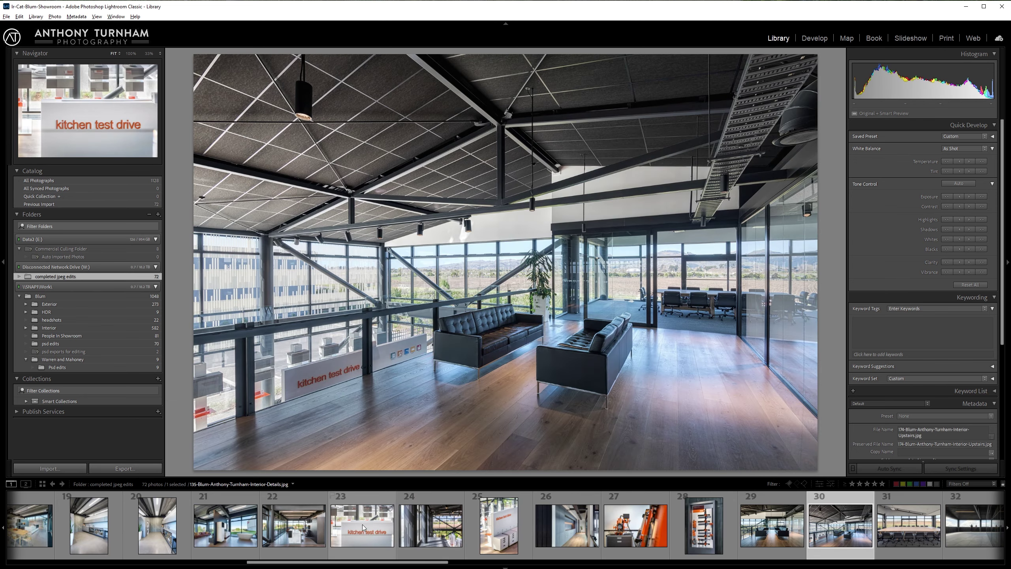
{"action": "left_click", "coordinate": [246, 543]}
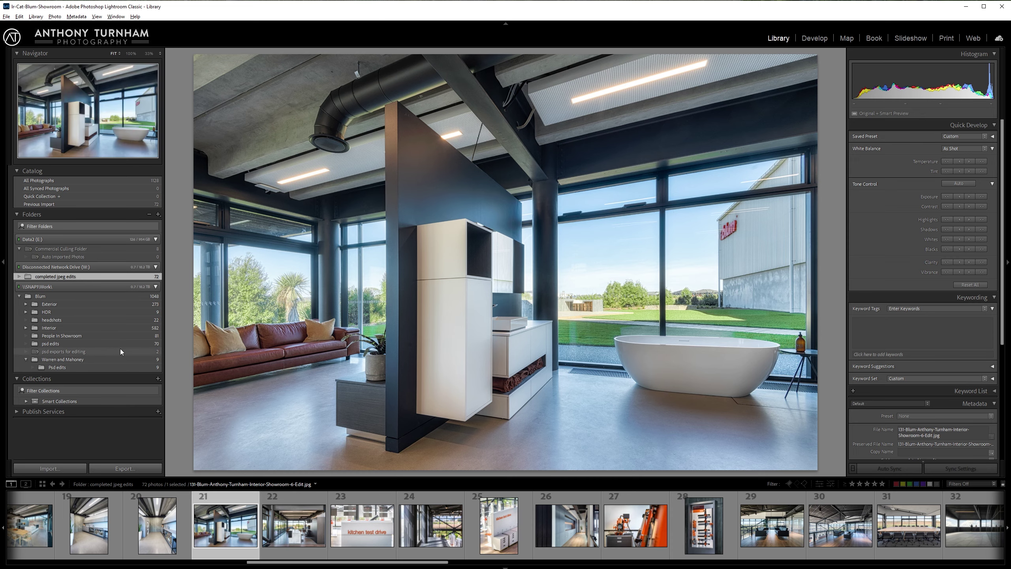
Switch to the People In Showroom folder and display the wide showroom photo with two people in the distance
{"action": "left_click", "coordinate": [85, 336]}
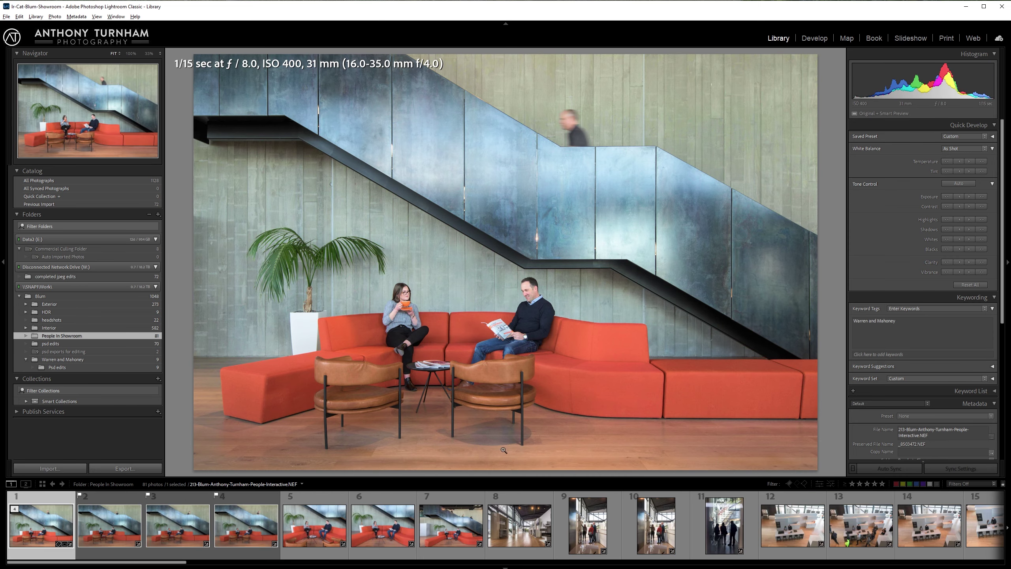
{"action": "key", "text": "g"}
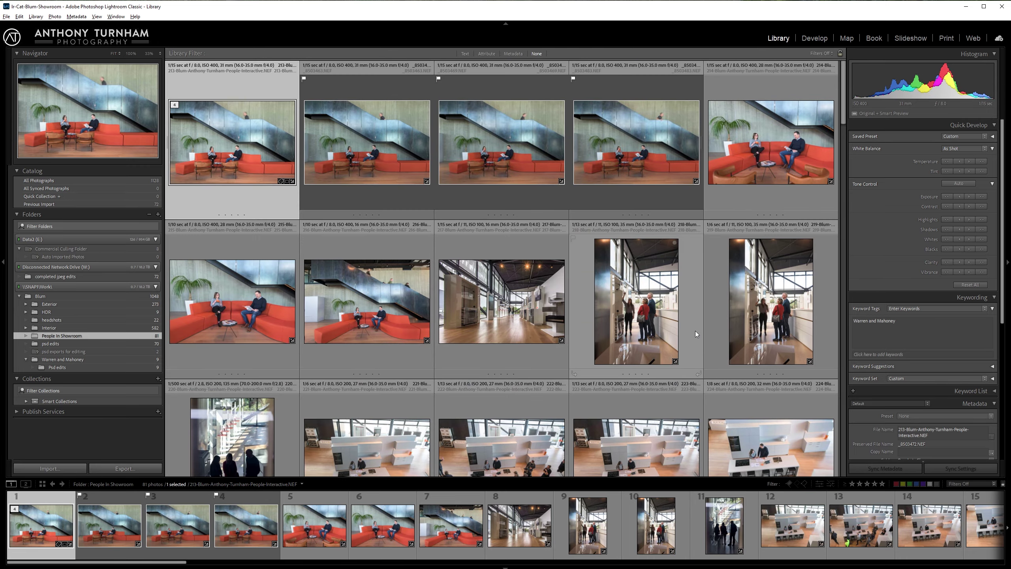
{"action": "left_click", "coordinate": [760, 323]}
{"action": "double_click", "coordinate": [759, 323]}
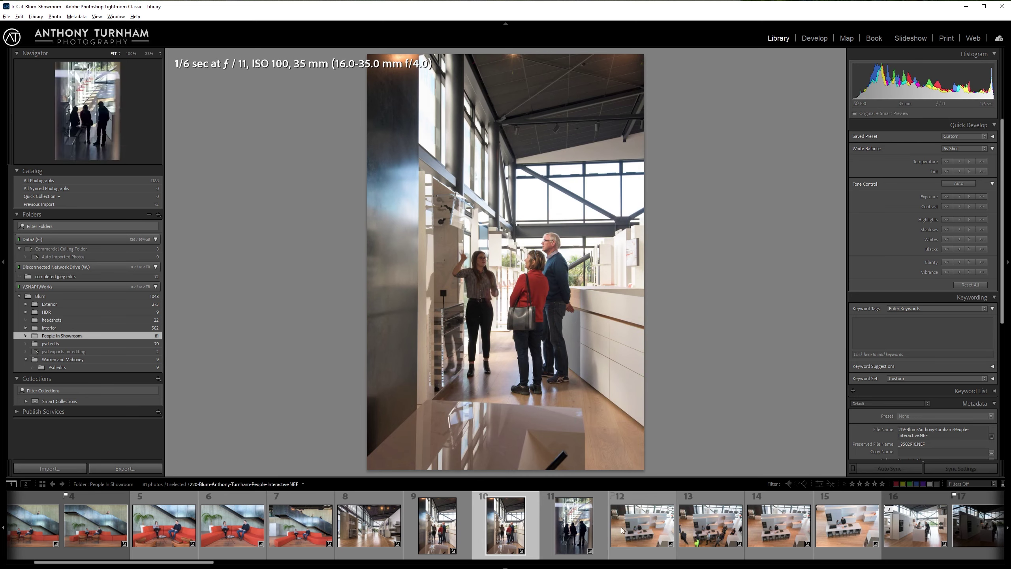
{"action": "scroll", "coordinate": [449, 525], "scroll_direction": "up", "scroll_amount": 3}
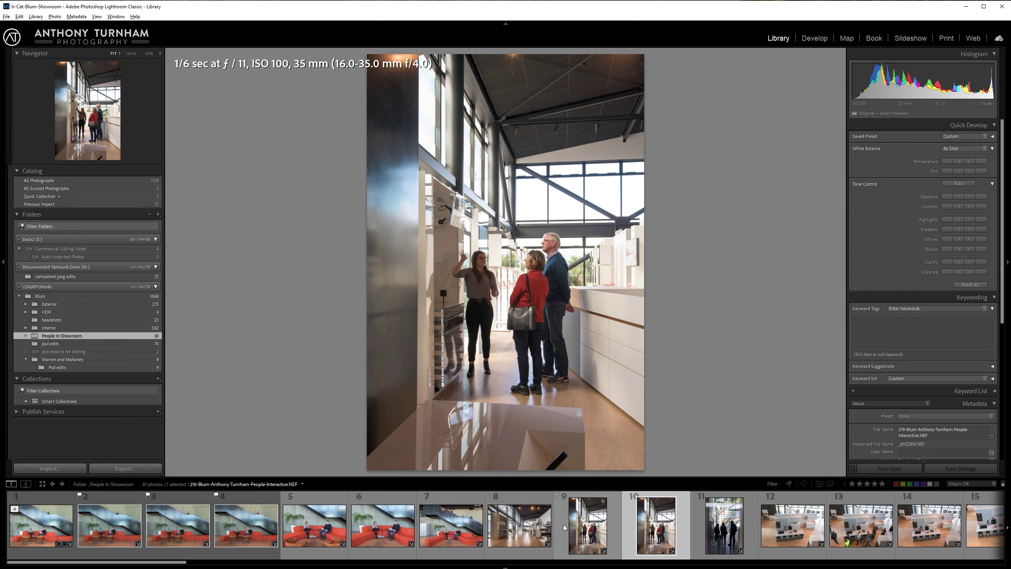
{"action": "left_click", "coordinate": [534, 536]}
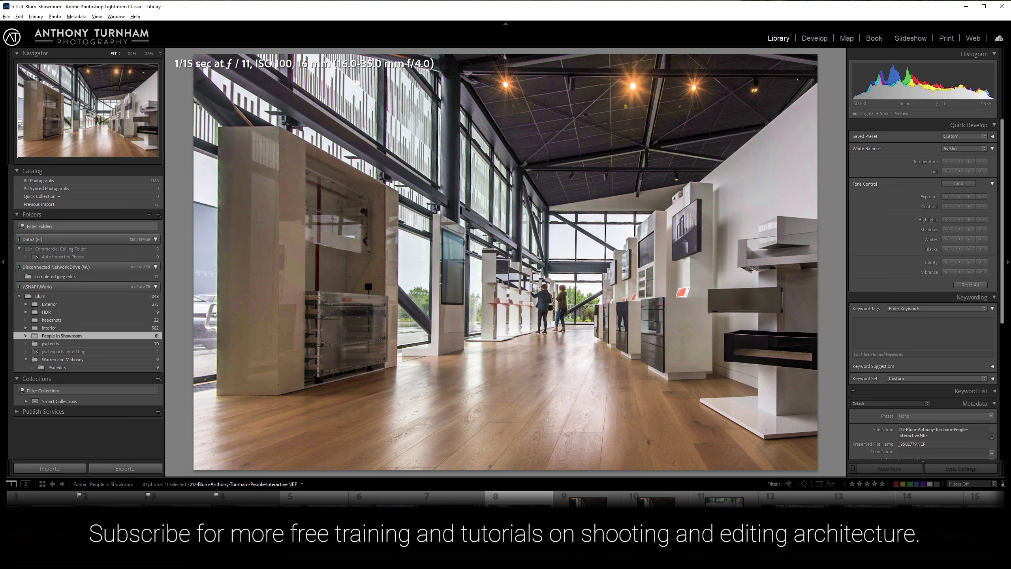
In the Develop module, reset the showroom photo's edits and apply the 01 AT Forced Dynamic Range preset
{"action": "right_click", "coordinate": [533, 499]}
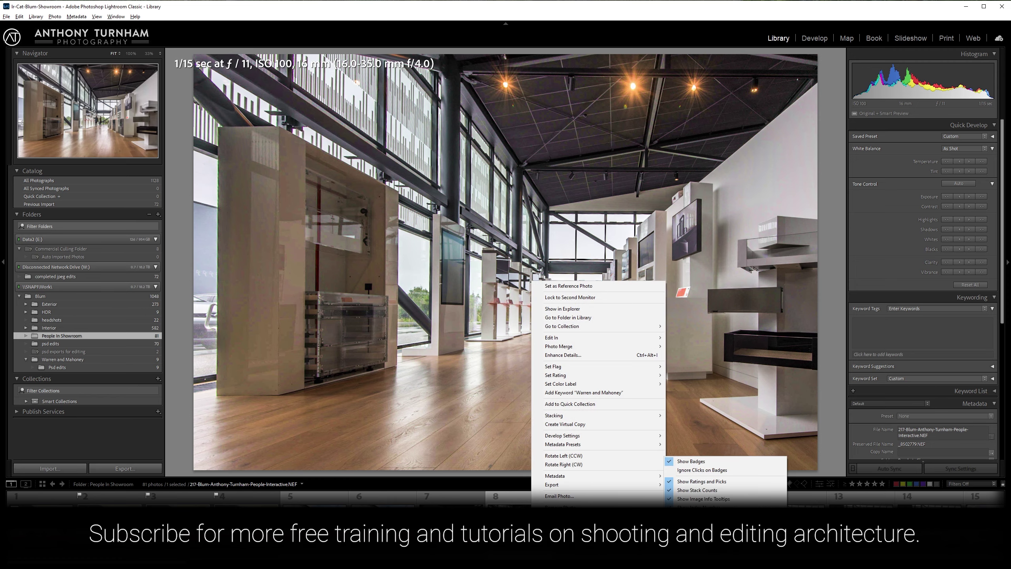
{"action": "left_click", "coordinate": [816, 40]}
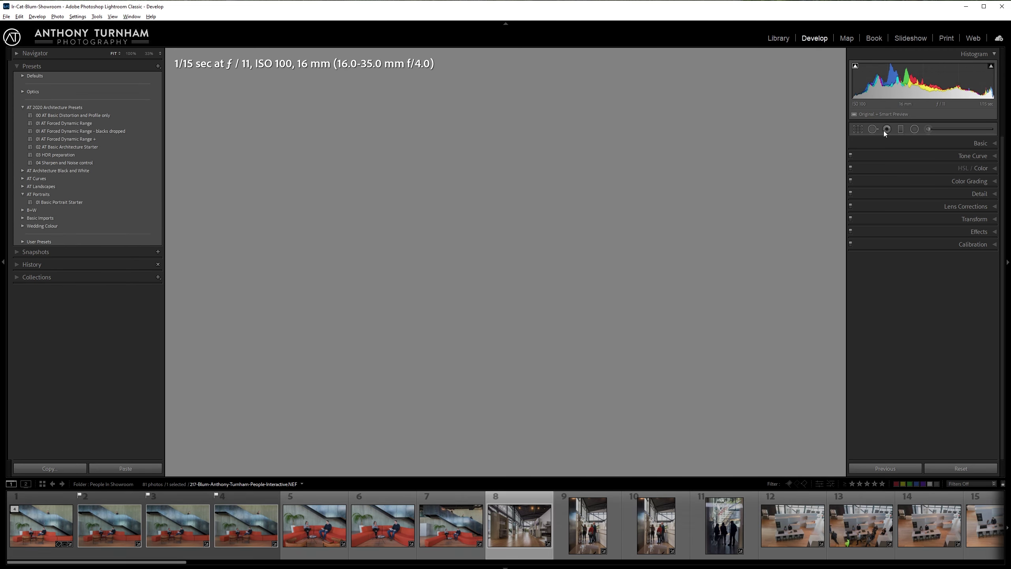
{"action": "left_click", "coordinate": [970, 137]}
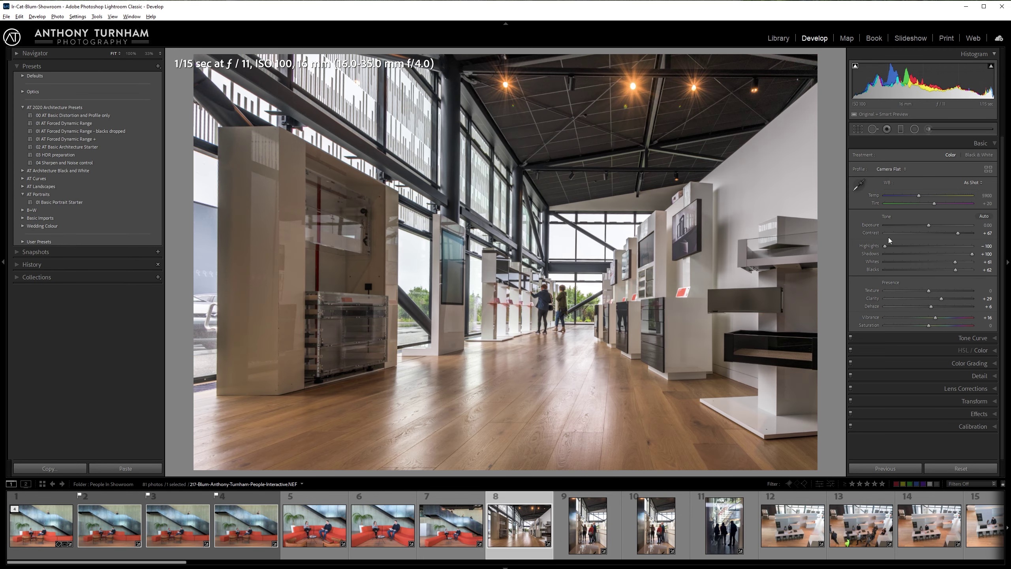
{"action": "left_click", "coordinate": [963, 471]}
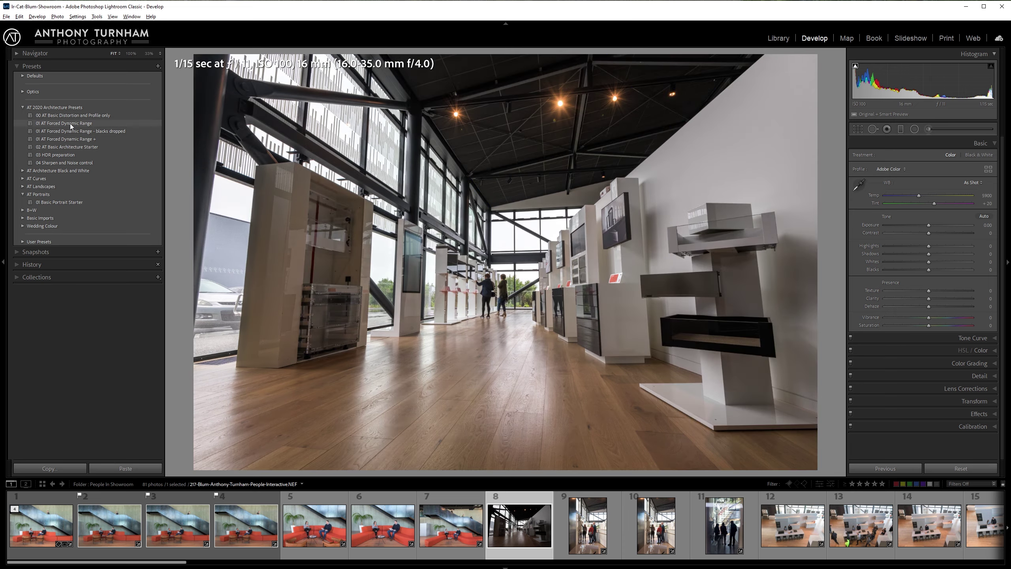
{"action": "left_click", "coordinate": [70, 123]}
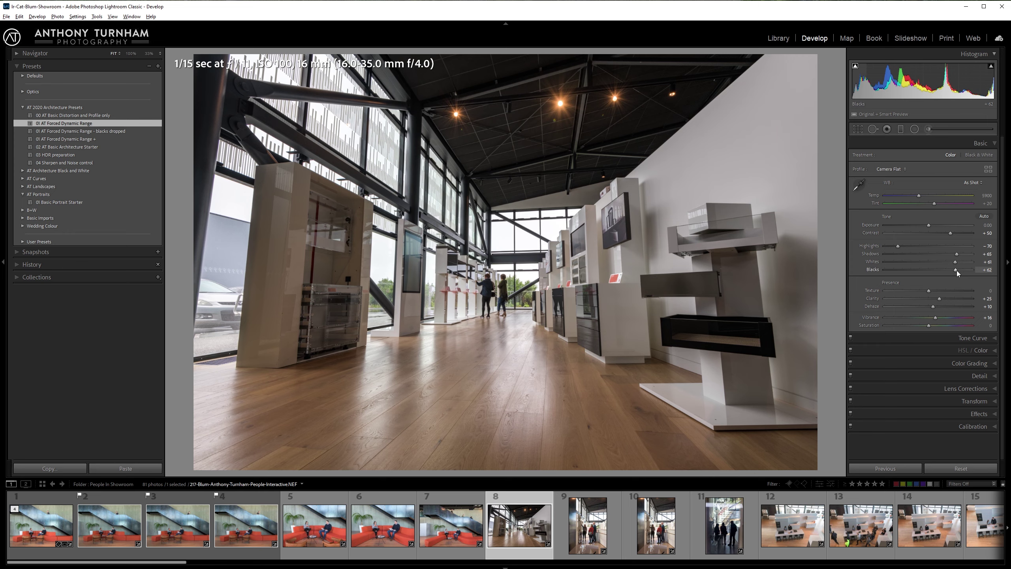
Set Blacks to +71 and Whites to about +49, and reset Contrast before raising it again
{"action": "left_click_drag", "start_coordinate": [957, 270], "coordinate": [931, 262]}
{"action": "double_click", "coordinate": [927, 263]}
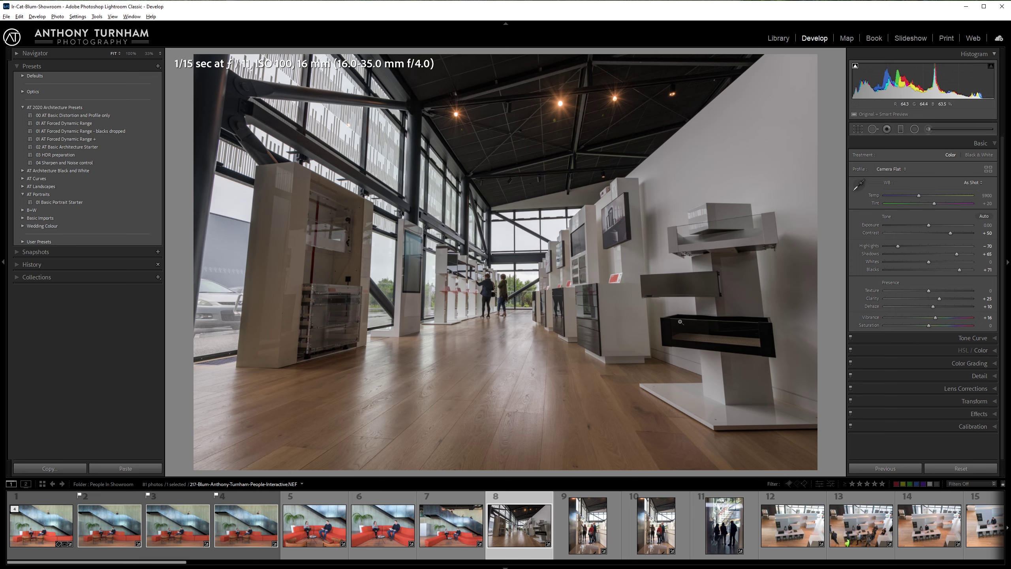
{"action": "left_click_drag", "start_coordinate": [928, 262], "coordinate": [949, 262]}
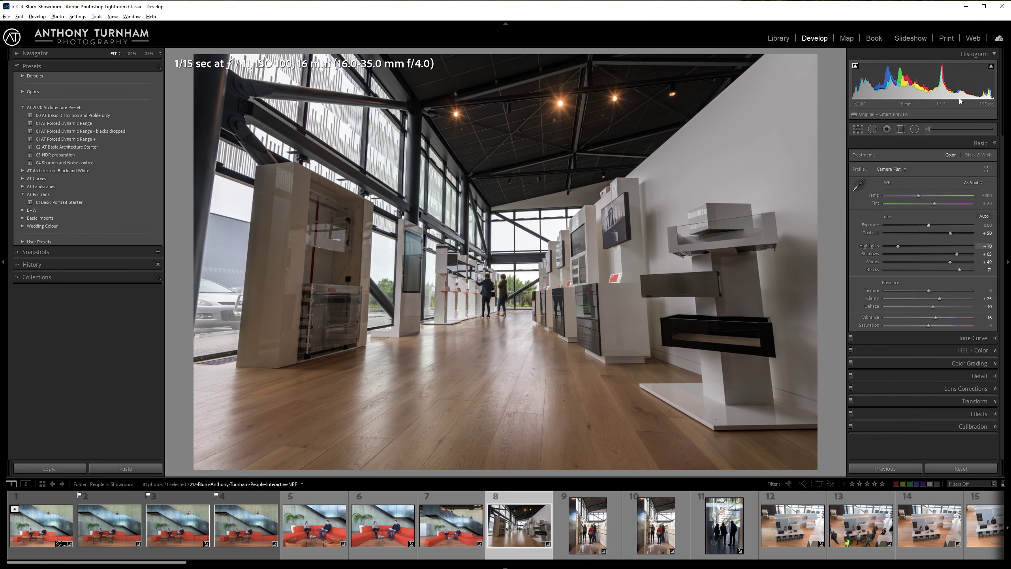
{"action": "double_click", "coordinate": [951, 236]}
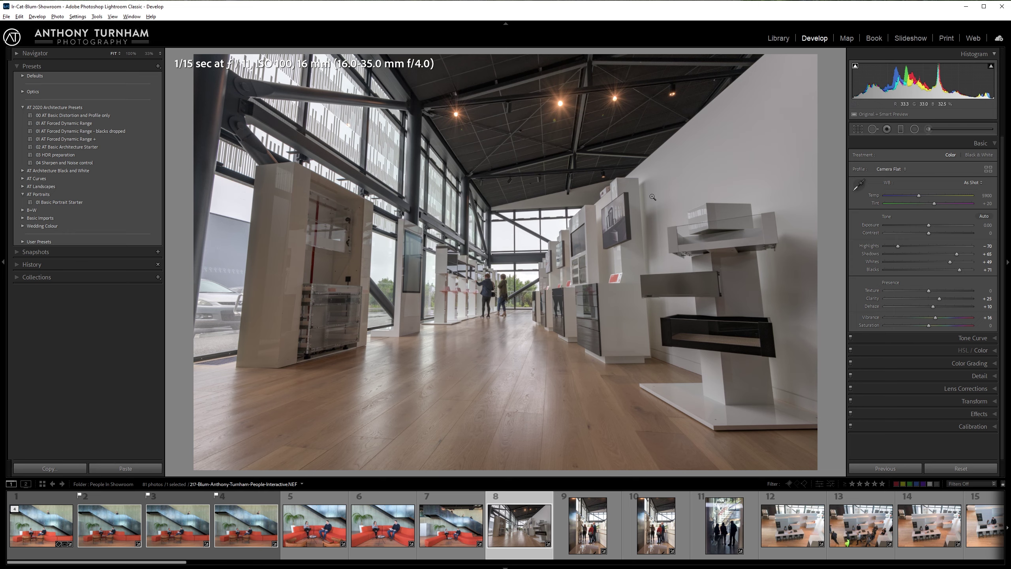
{"action": "left_click_drag", "start_coordinate": [929, 234], "coordinate": [951, 237]}
Compare the photo with and without lens profile corrections, leaving the corrections enabled
{"action": "left_click", "coordinate": [993, 389]}
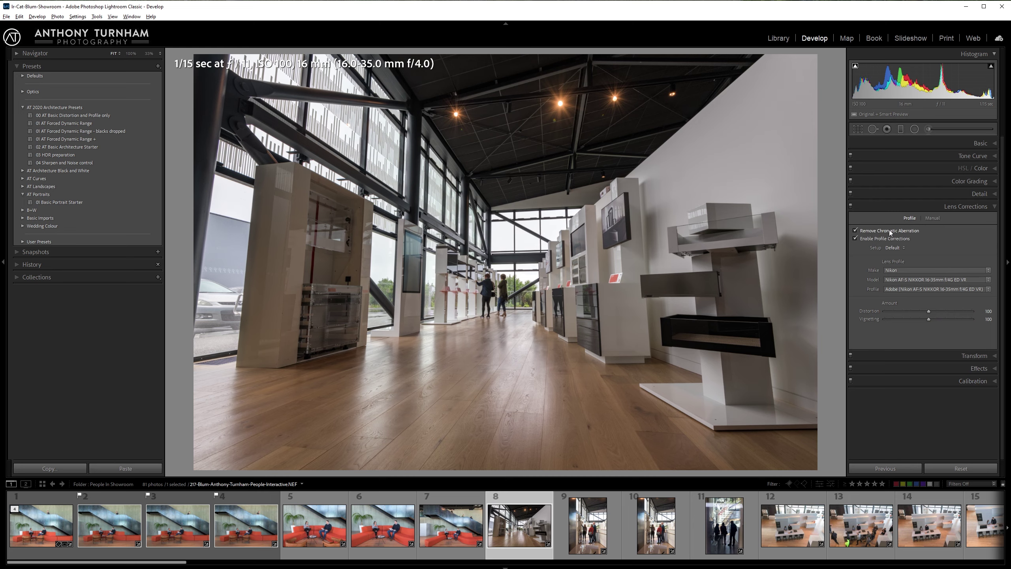
{"action": "left_click", "coordinate": [891, 241]}
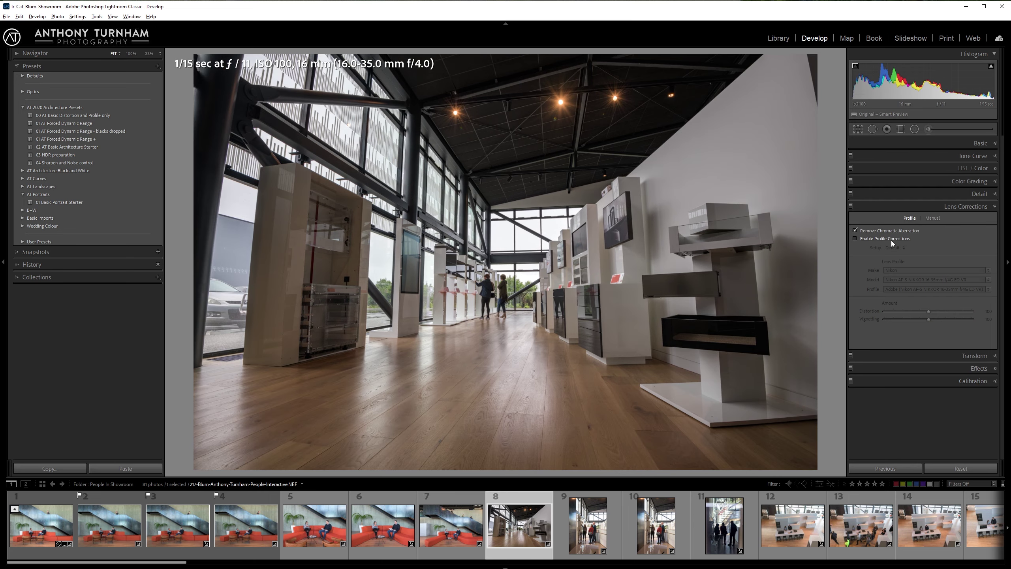
{"action": "left_click", "coordinate": [891, 240]}
{"action": "left_click", "coordinate": [892, 241]}
{"action": "left_click", "coordinate": [892, 241]}
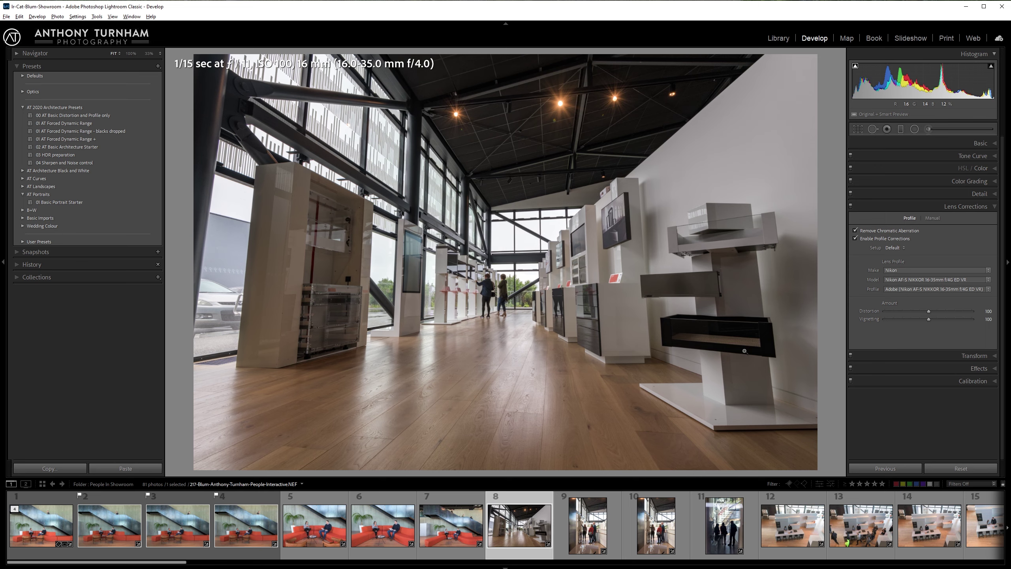
Correct the perspective with Guided Upright, using vertical guides on the foreground displays and horizontal guides along the far wall and the foreground floor
{"action": "left_click", "coordinate": [970, 356]}
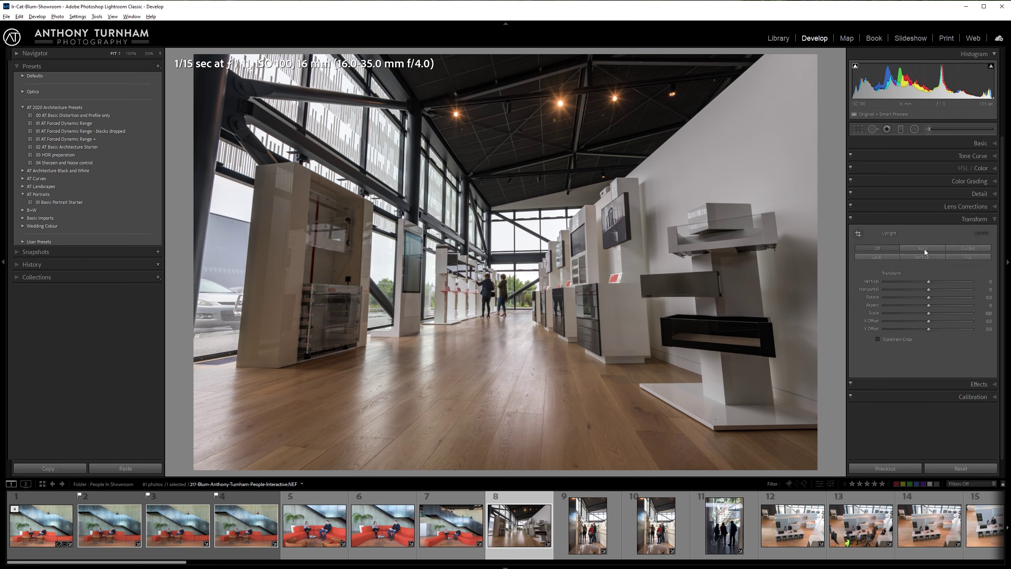
{"action": "left_click", "coordinate": [963, 249]}
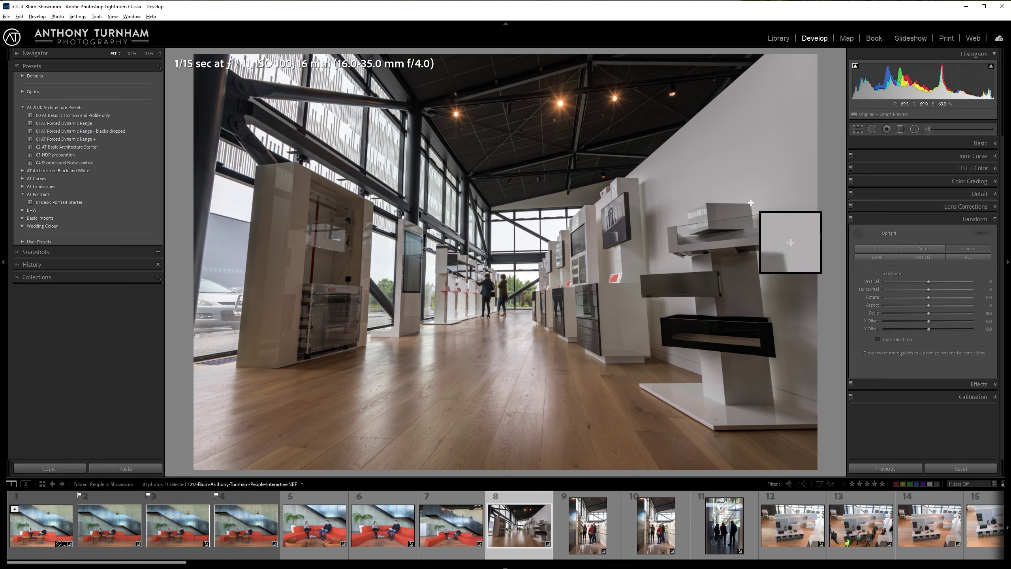
{"action": "left_click_drag", "start_coordinate": [751, 203], "coordinate": [775, 412]}
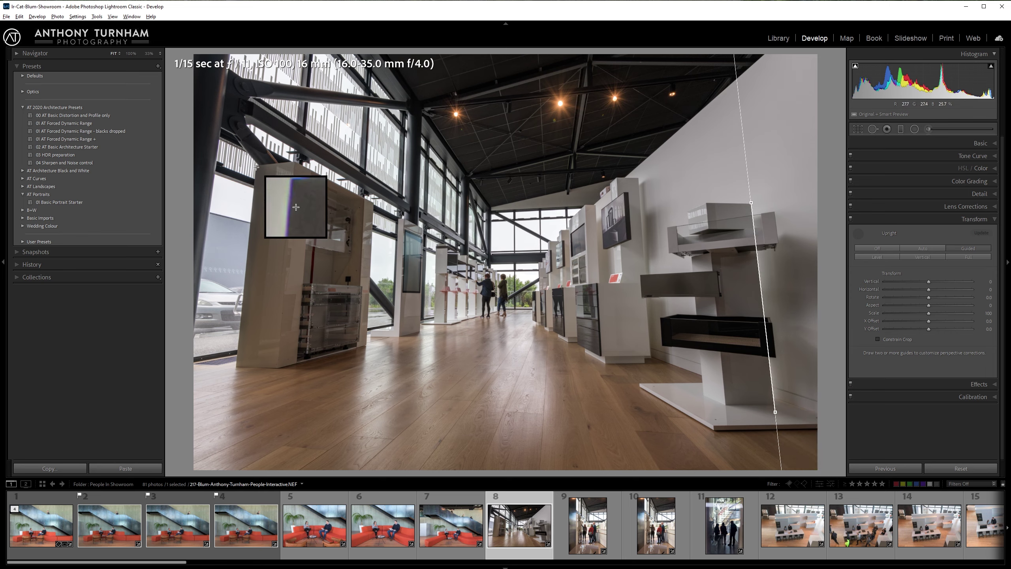
{"action": "left_click_drag", "start_coordinate": [255, 170], "coordinate": [248, 336]}
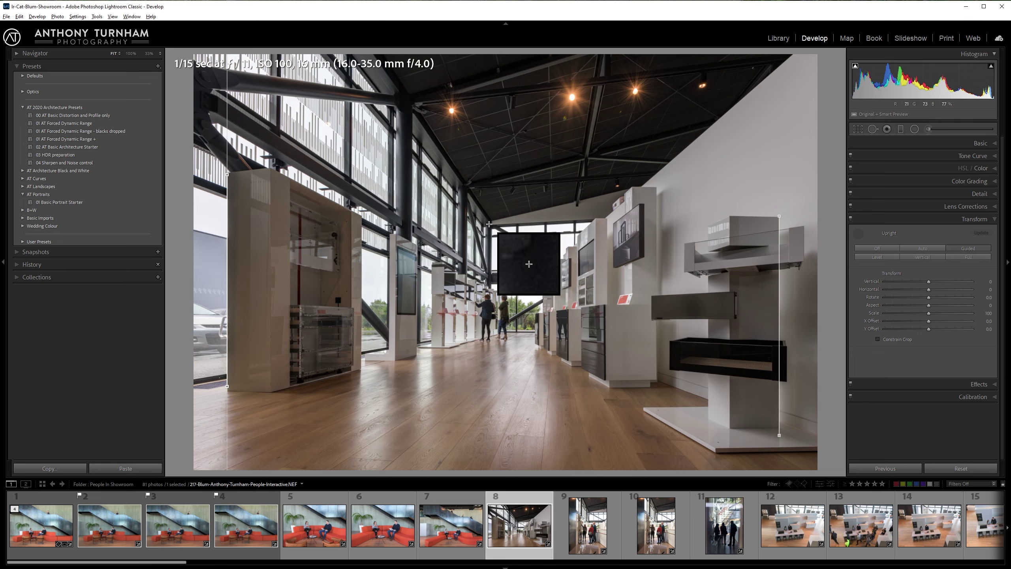
{"action": "left_click_drag", "start_coordinate": [490, 225], "coordinate": [634, 216]}
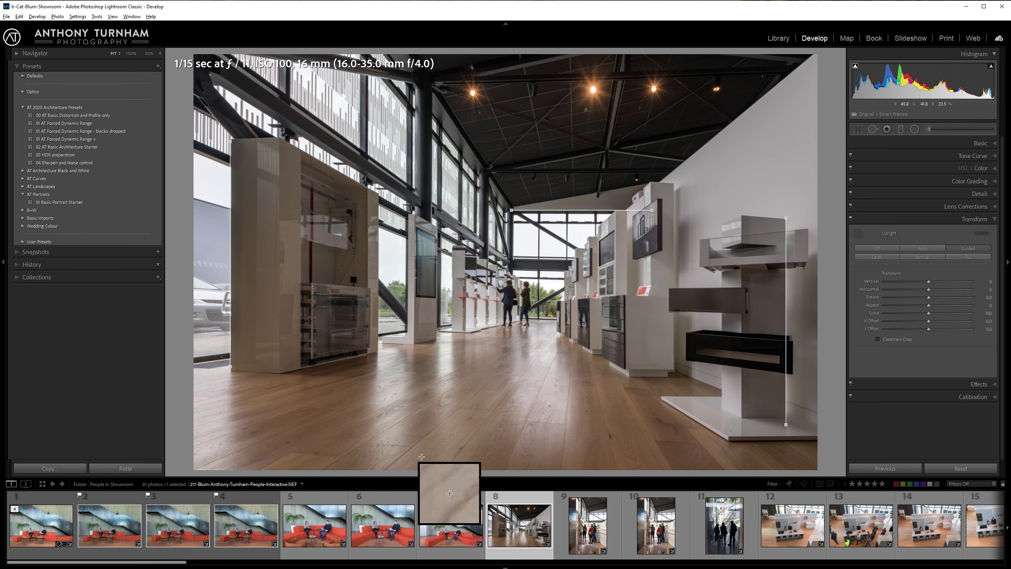
{"action": "mouse_move", "coordinate": [359, 441]}
{"action": "left_mouse_down"}
{"action": "mouse_move", "coordinate": [674, 471]}
{"action": "mouse_move", "coordinate": [701, 455]}
{"action": "left_mouse_up"}
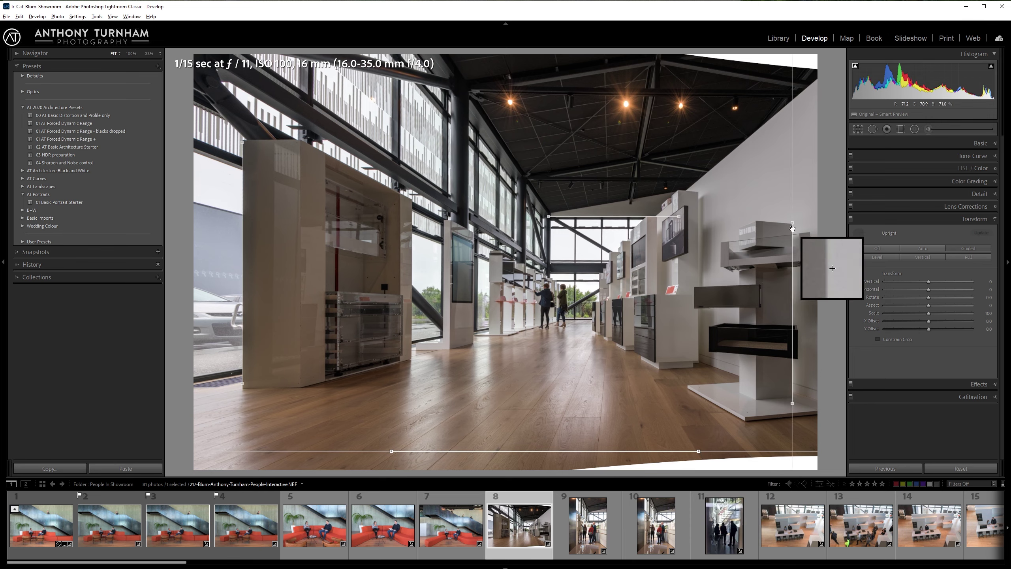
{"action": "left_click_drag", "start_coordinate": [793, 224], "coordinate": [792, 212]}
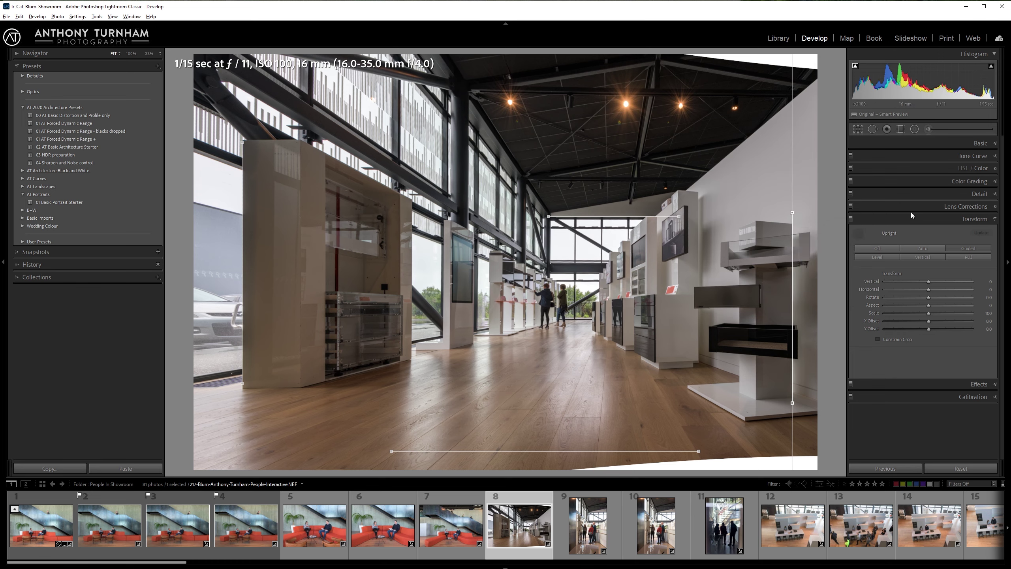
Crop the photo inward at its original aspect ratio to exclude the white gaps along the upper and lower edges
{"action": "left_click", "coordinate": [858, 129]}
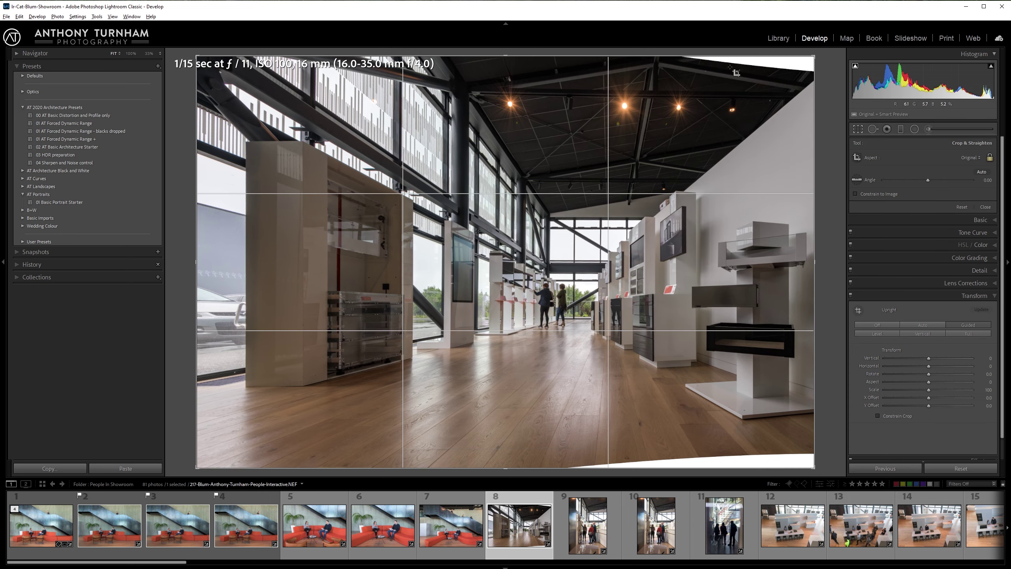
{"action": "left_click_drag", "start_coordinate": [741, 57], "coordinate": [743, 69]}
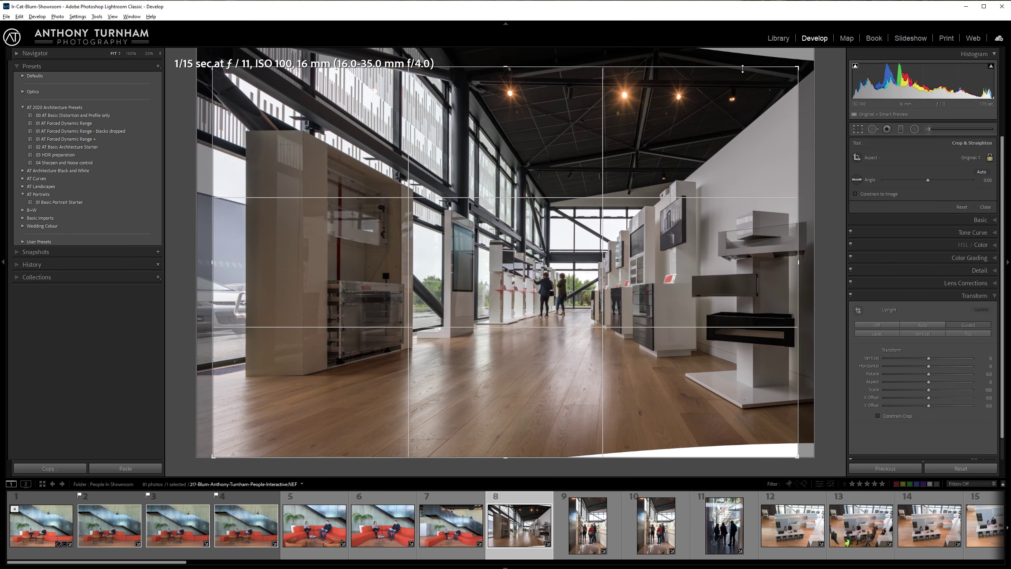
{"action": "left_click_drag", "start_coordinate": [478, 458], "coordinate": [479, 447]}
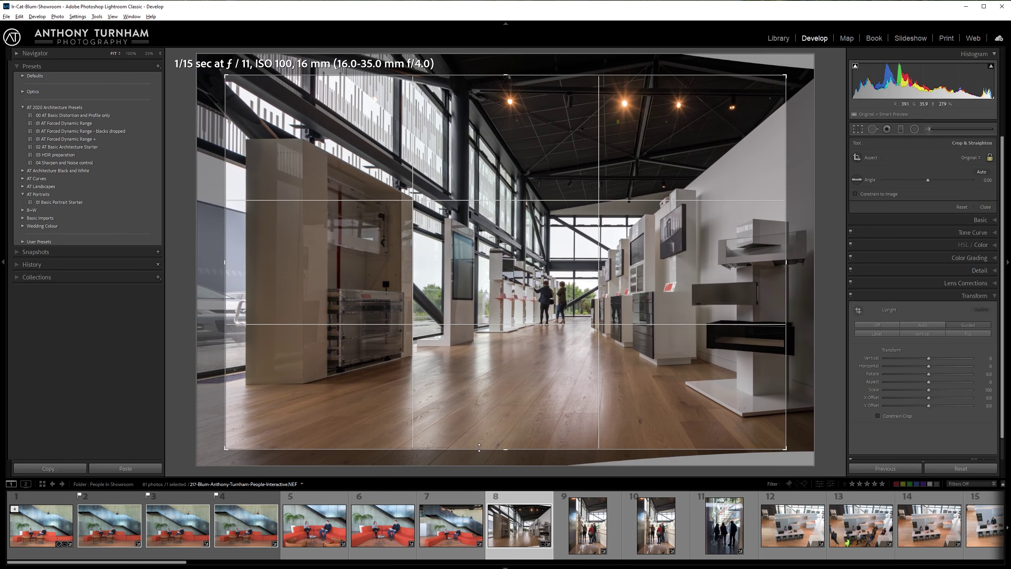
{"action": "key", "text": "Return"}
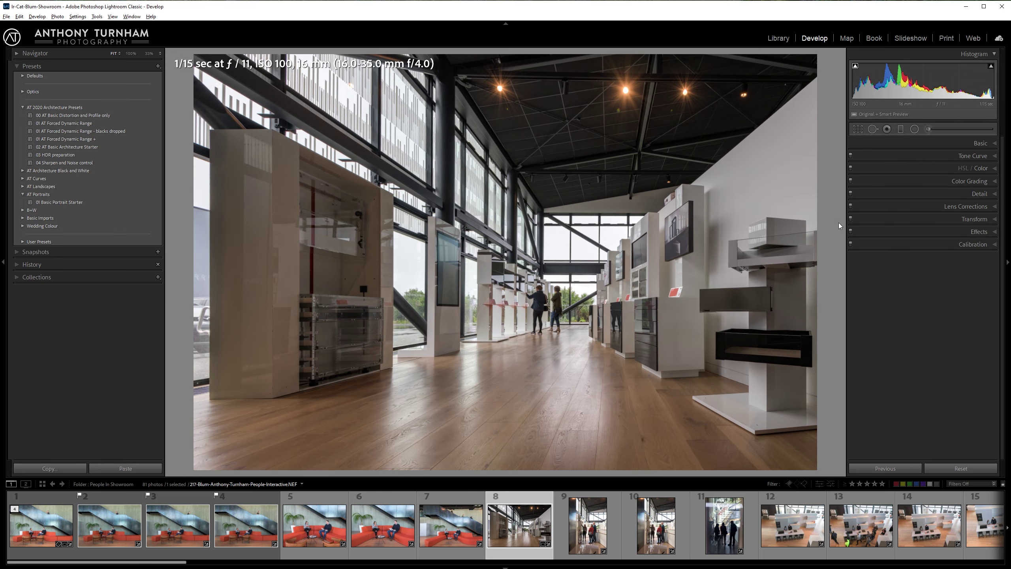
Apply the 02 AT Basic Architecture Starter preset and set Highlights to -27
{"action": "left_click", "coordinate": [981, 143]}
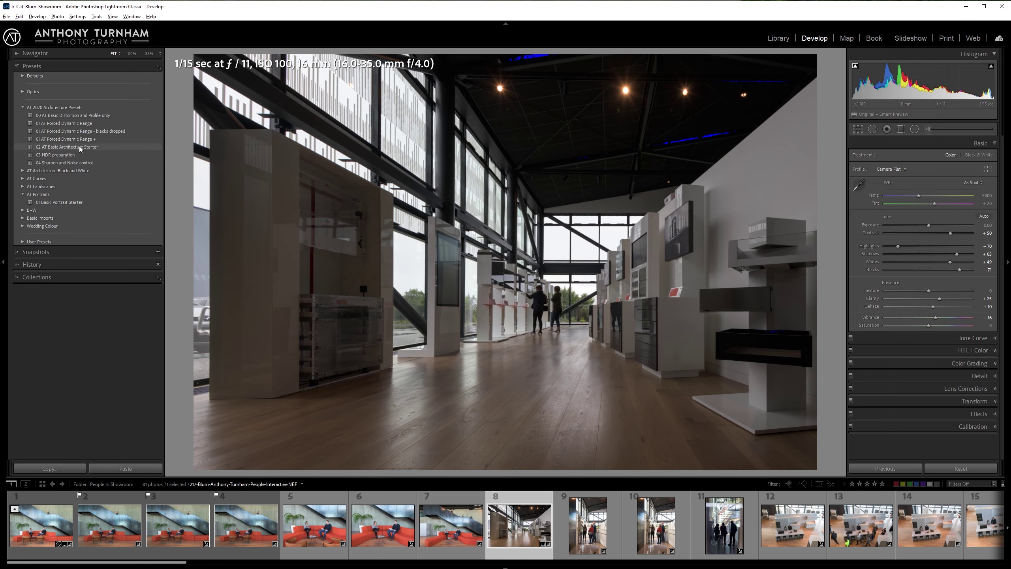
{"action": "left_click", "coordinate": [81, 146]}
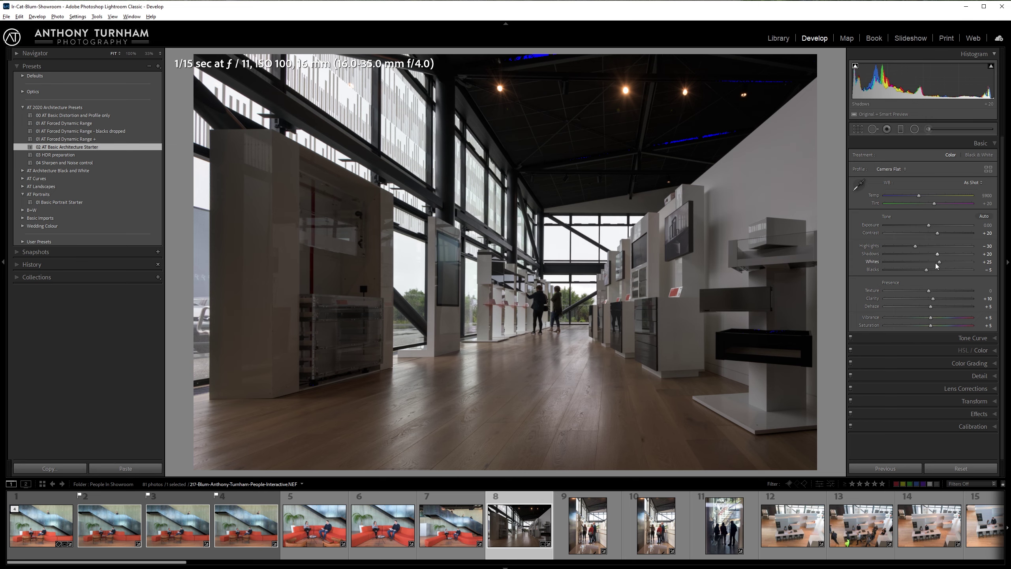
{"action": "mouse_move", "coordinate": [913, 246]}
{"action": "left_mouse_down"}
{"action": "mouse_move", "coordinate": [891, 248]}
{"action": "mouse_move", "coordinate": [916, 250]}
{"action": "left_mouse_up"}
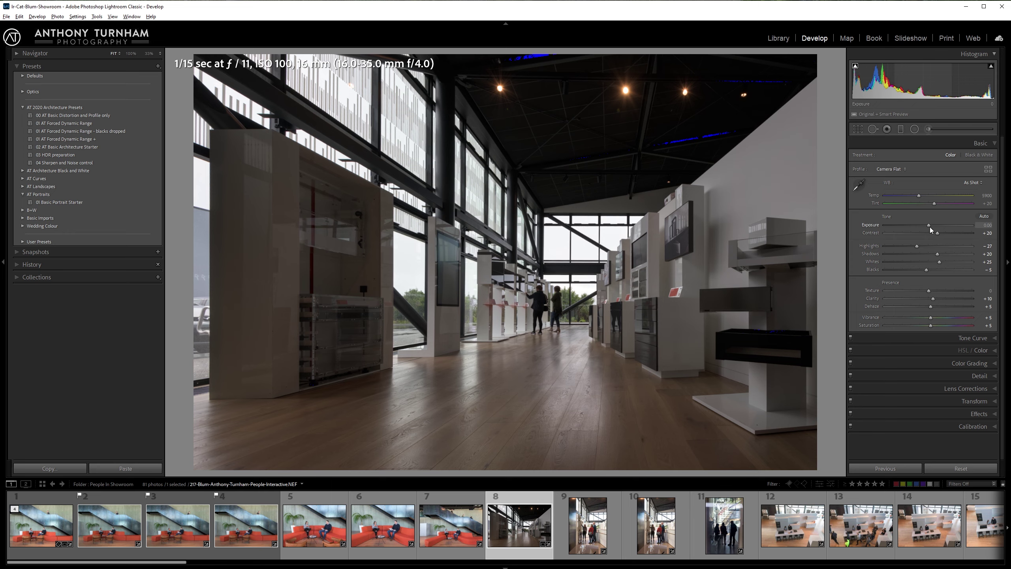
Test Exposure from +5.00 down to strong underexposure, and settle on +1.02
{"action": "left_click_drag", "start_coordinate": [930, 227], "coordinate": [982, 227]}
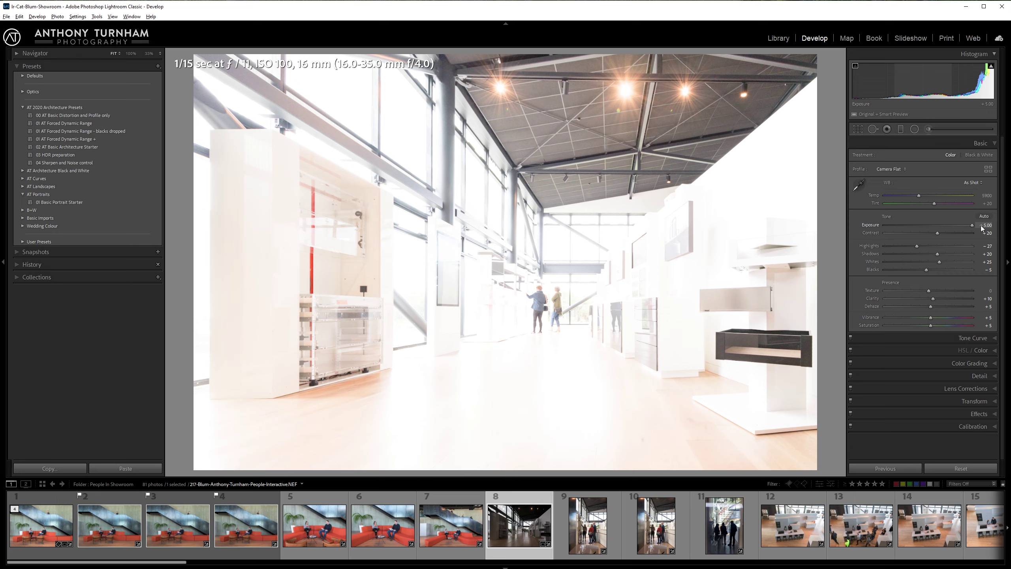
{"action": "left_click_drag", "start_coordinate": [981, 227], "coordinate": [916, 225]}
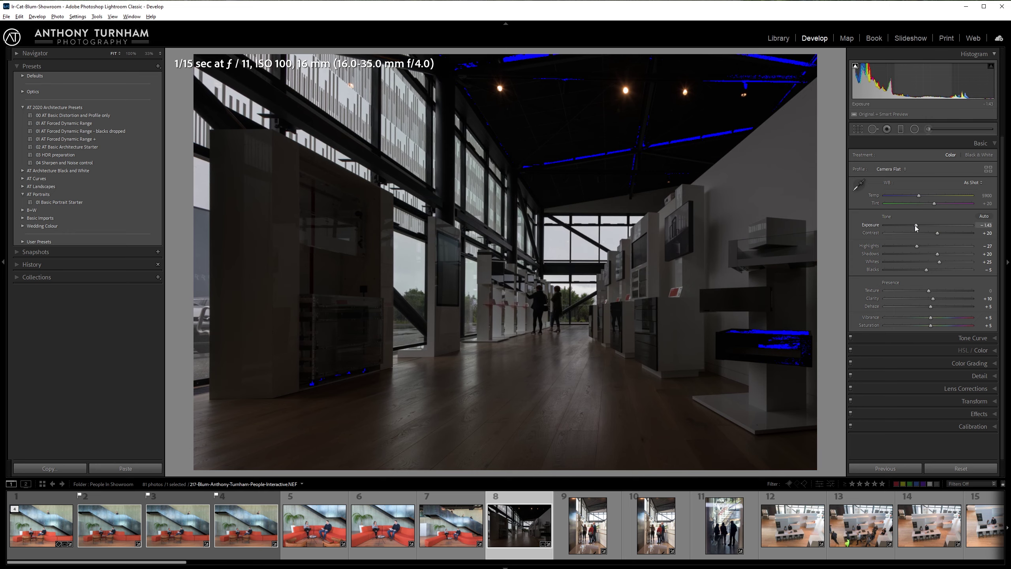
{"action": "left_click_drag", "start_coordinate": [915, 225], "coordinate": [927, 225]}
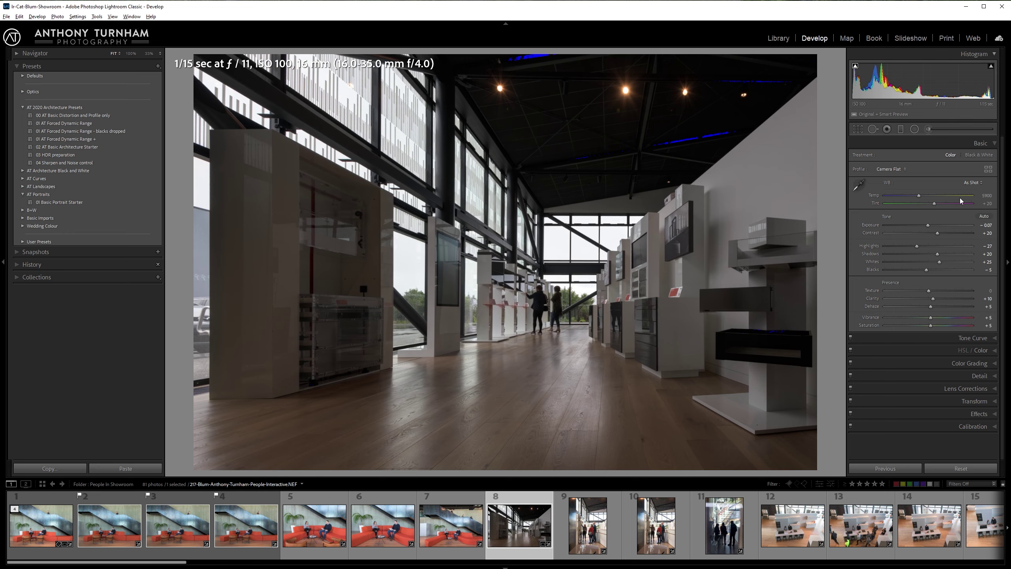
{"action": "left_click_drag", "start_coordinate": [929, 228], "coordinate": [942, 226]}
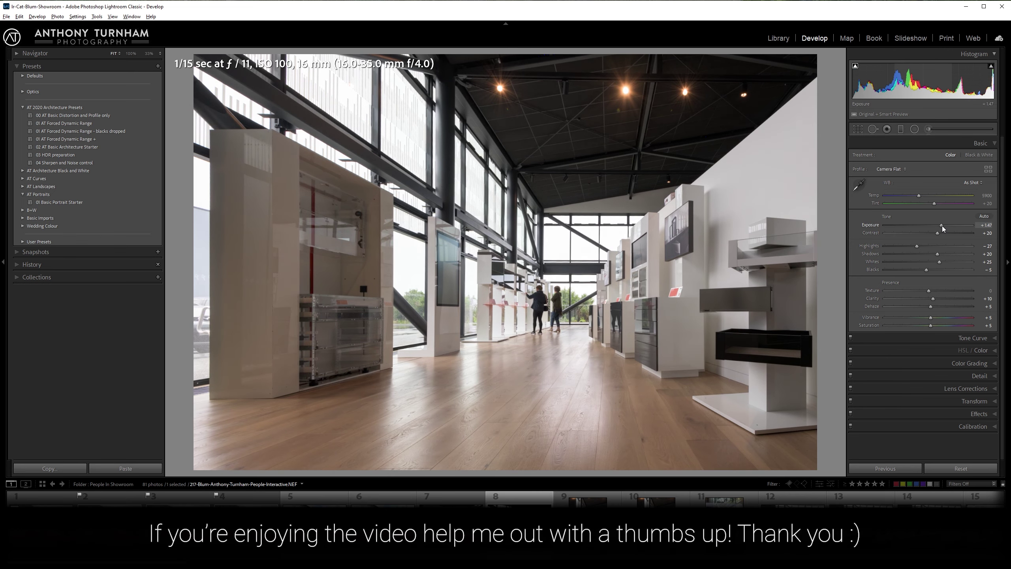
{"action": "left_click_drag", "start_coordinate": [942, 226], "coordinate": [937, 225]}
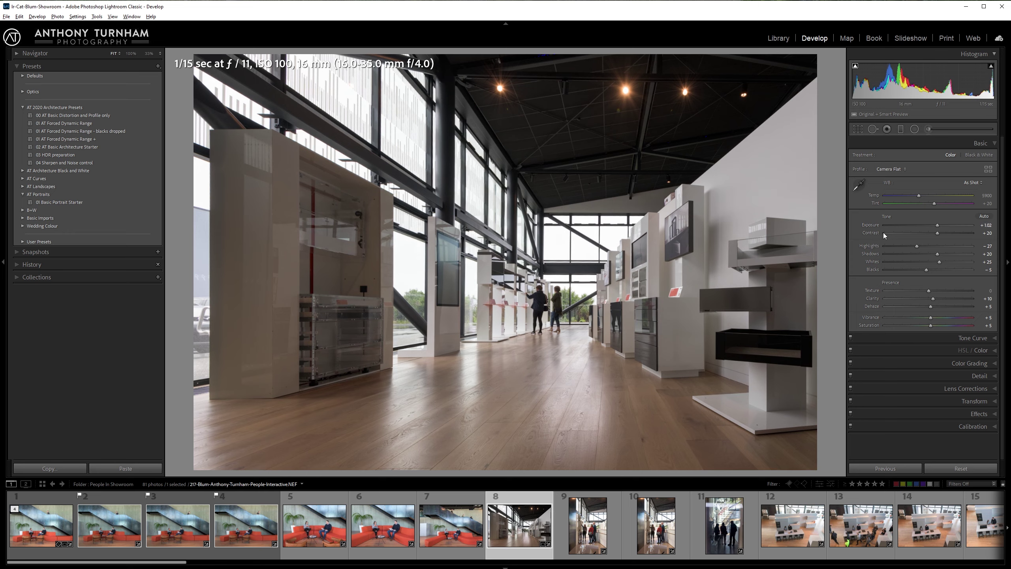
Increase Clarity to +34 and reset Blacks to its default value
{"action": "left_click_drag", "start_coordinate": [934, 298], "coordinate": [947, 300]}
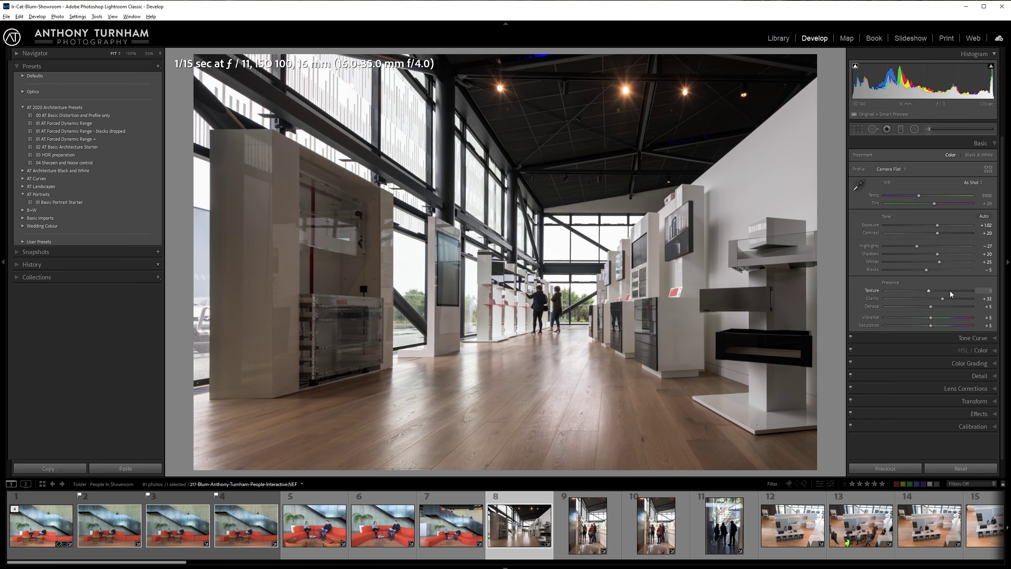
{"action": "mouse_move", "coordinate": [942, 298]}
{"action": "left_mouse_down"}
{"action": "mouse_move", "coordinate": [992, 300]}
{"action": "mouse_move", "coordinate": [914, 304]}
{"action": "mouse_move", "coordinate": [985, 296]}
{"action": "mouse_move", "coordinate": [930, 297]}
{"action": "mouse_move", "coordinate": [946, 298]}
{"action": "left_mouse_up"}
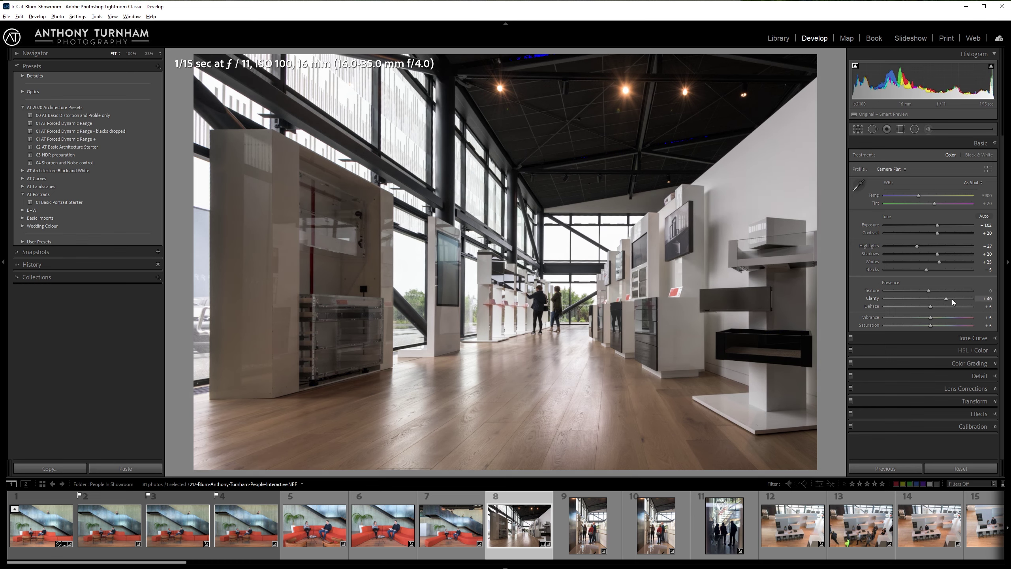
{"action": "left_click_drag", "start_coordinate": [948, 299], "coordinate": [946, 300]}
{"action": "double_click", "coordinate": [926, 270]}
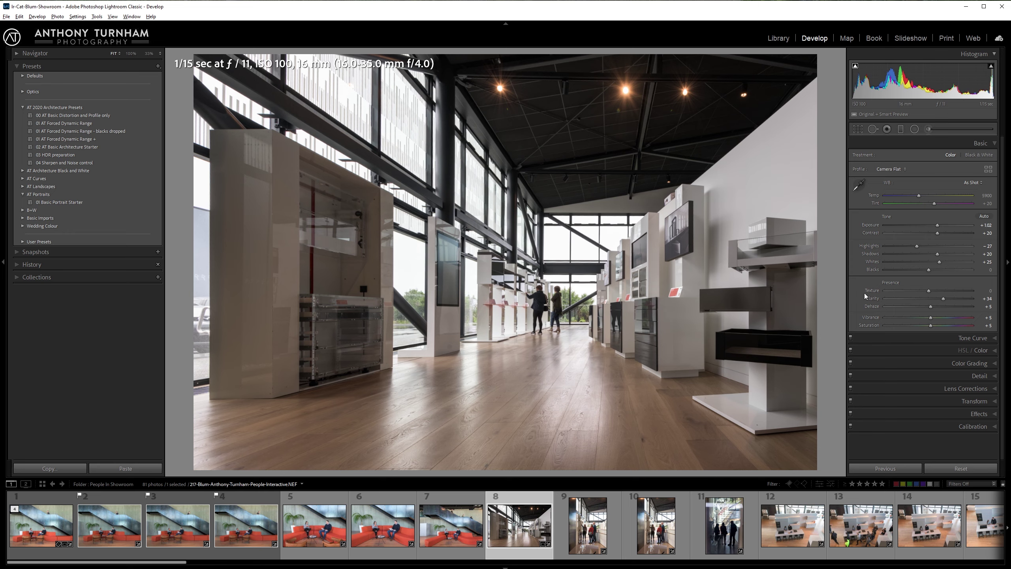
Raise Vibrance to about +44
{"action": "left_click_drag", "start_coordinate": [930, 319], "coordinate": [949, 304]}
{"action": "key", "text": "Down"}
{"action": "key", "text": "Down"}
{"action": "key", "text": "Down"}
Using the Tone Curve's targeted adjustment on the image, lift the midtones at the wall and display area and slightly darken the dark steelwork's shadows
{"action": "left_click", "coordinate": [980, 338]}
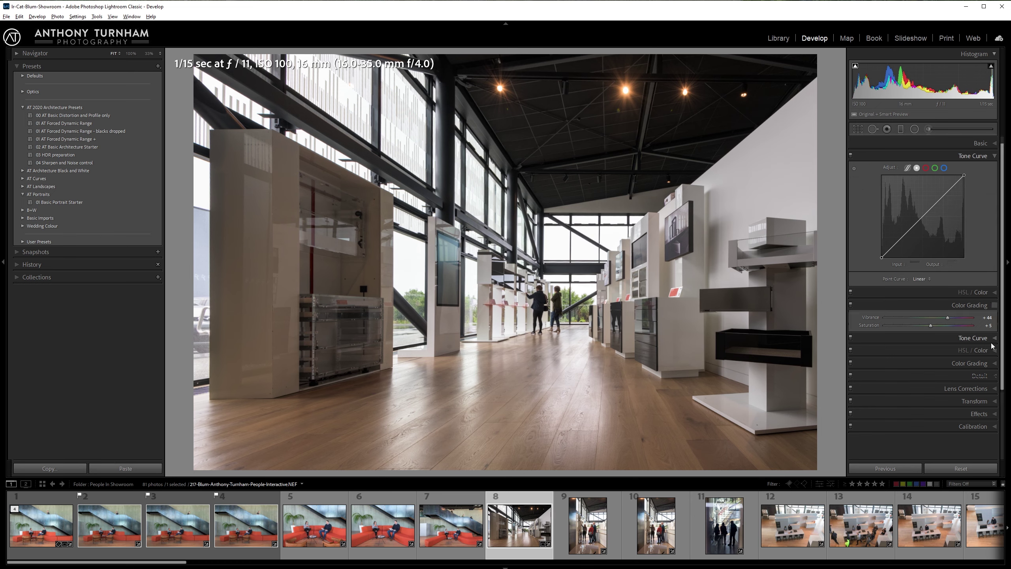
{"action": "left_click", "coordinate": [854, 169]}
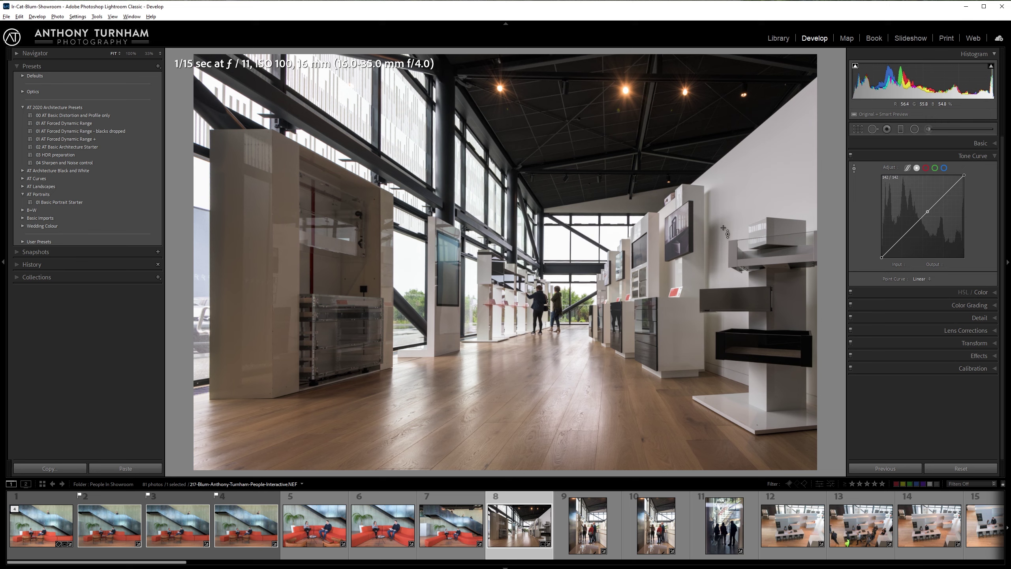
{"action": "left_click", "coordinate": [694, 277]}
{"action": "left_click_drag", "start_coordinate": [694, 276], "coordinate": [695, 267]}
{"action": "left_click_drag", "start_coordinate": [700, 206], "coordinate": [701, 207]}
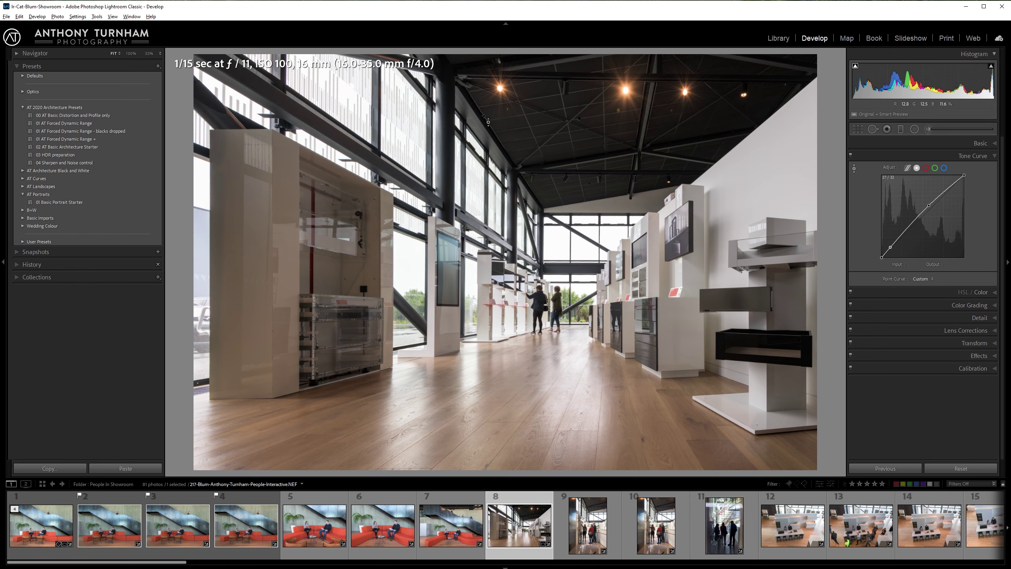
{"action": "left_click_drag", "start_coordinate": [492, 121], "coordinate": [492, 123]}
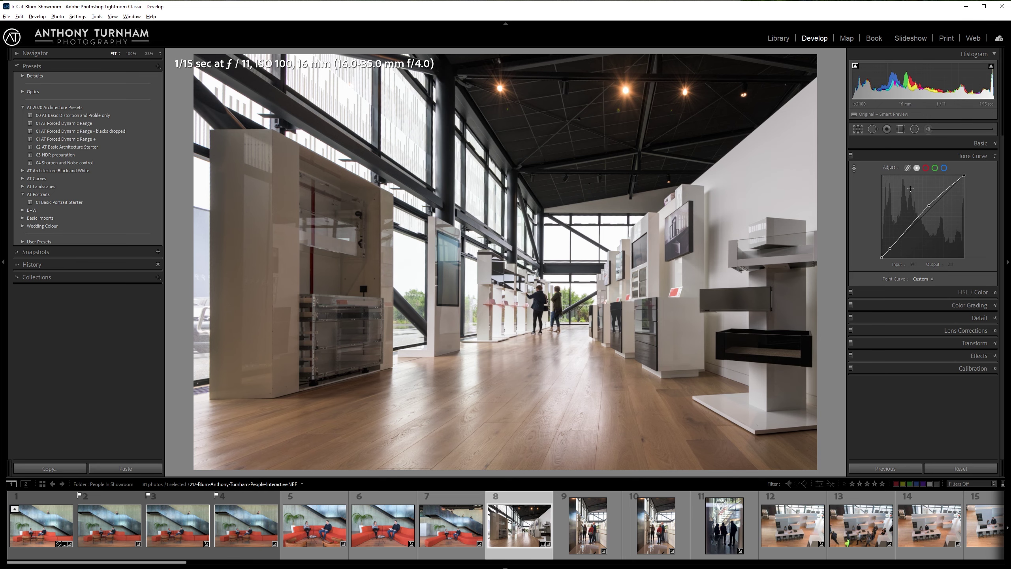
Add a highlight point to the tone curve at input 212, output 217, and compare the photo with and without the curve
{"action": "left_click", "coordinate": [949, 190]}
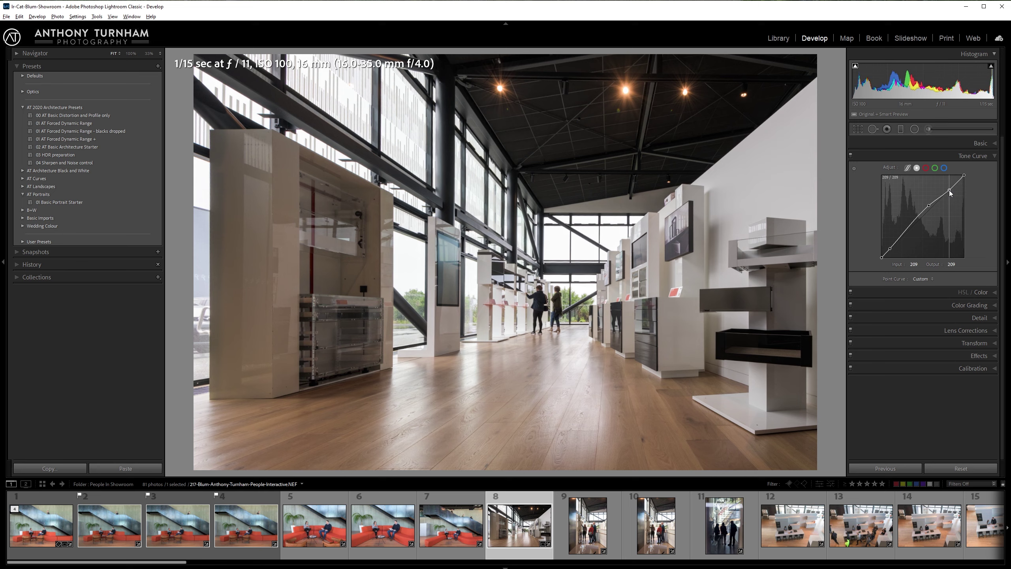
{"action": "left_click_drag", "start_coordinate": [950, 190], "coordinate": [951, 187]}
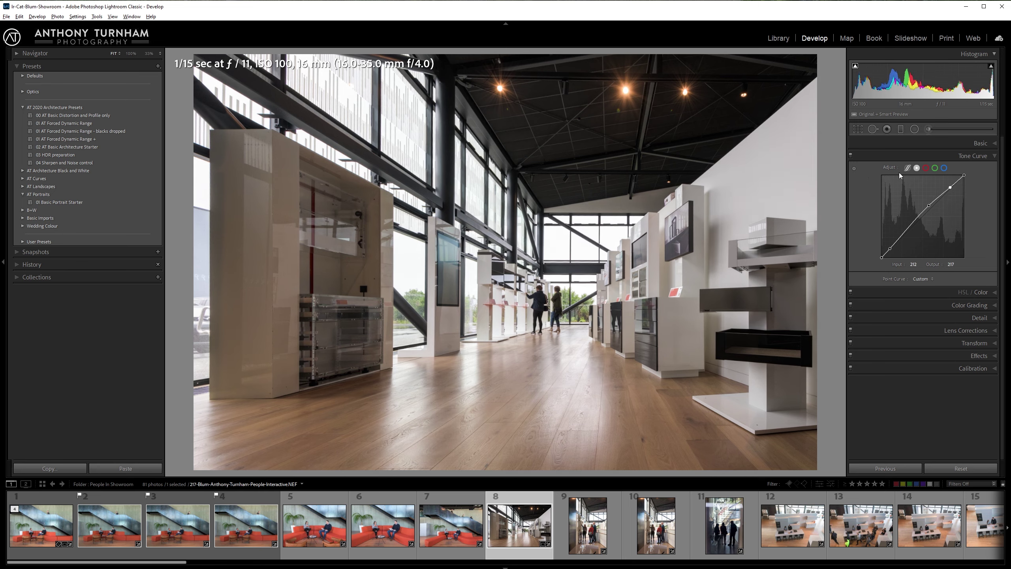
{"action": "left_click", "coordinate": [852, 157]}
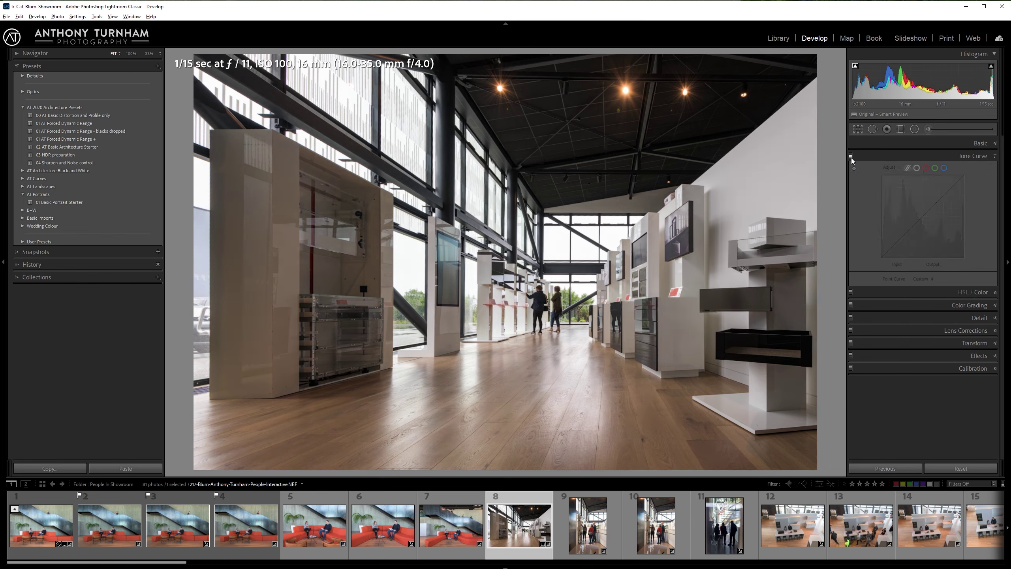
{"action": "left_click", "coordinate": [852, 157]}
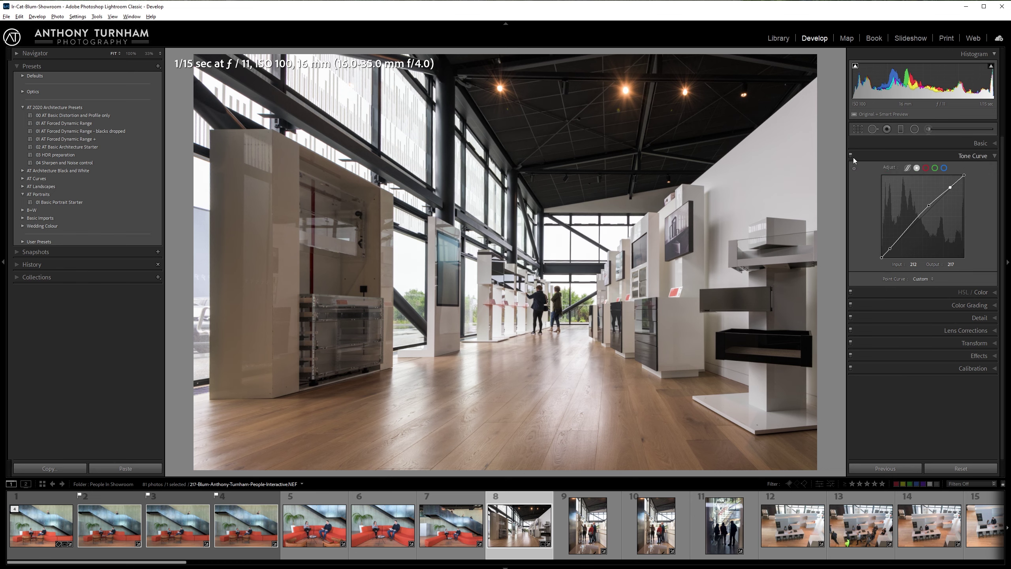
Place an inverted radial filter over the dark ceiling, check its mask overlay, and raise its Exposure to about 0.96
{"action": "left_click", "coordinate": [916, 127]}
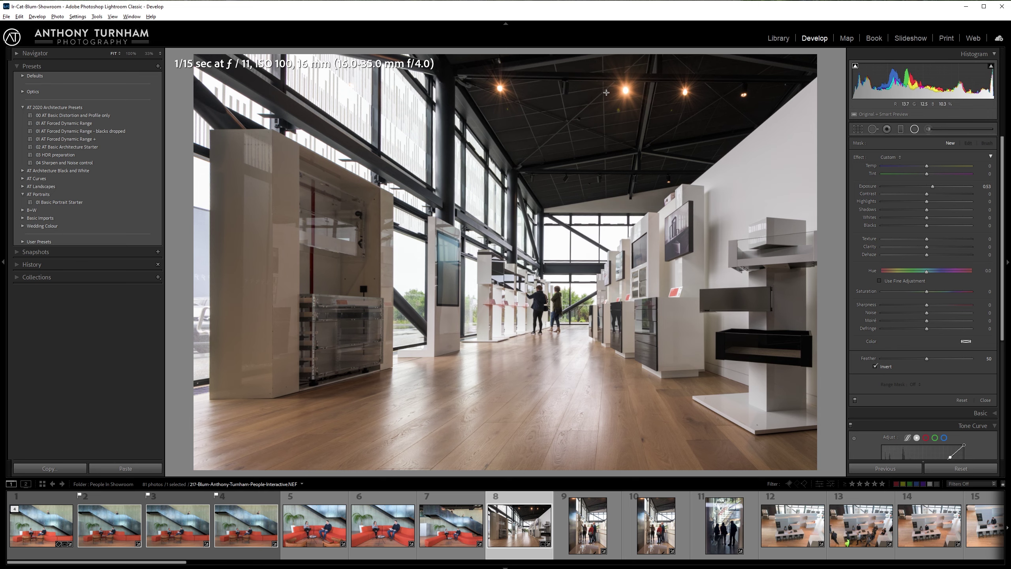
{"action": "left_click_drag", "start_coordinate": [597, 85], "coordinate": [840, 242]}
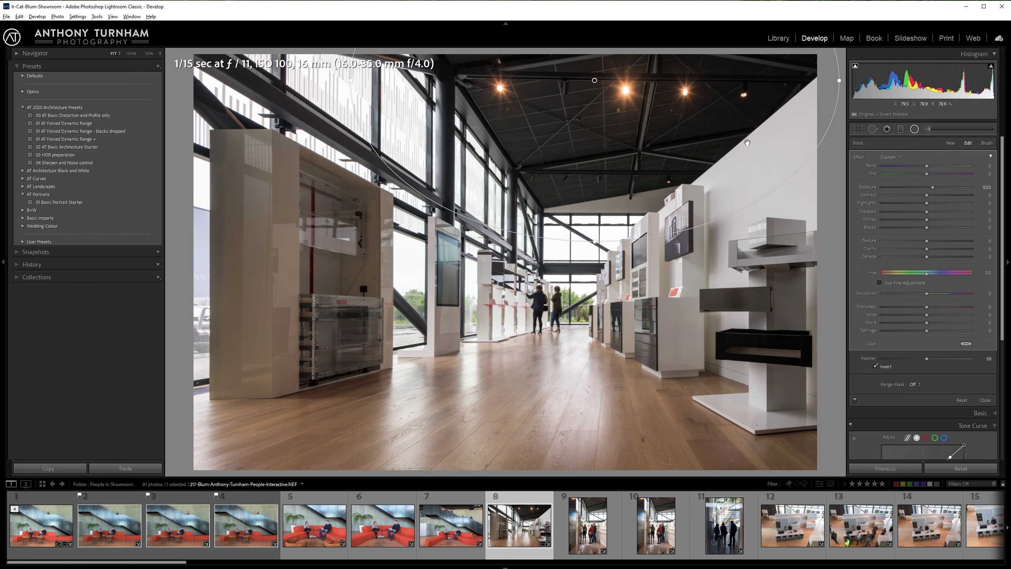
{"action": "key", "text": "o"}
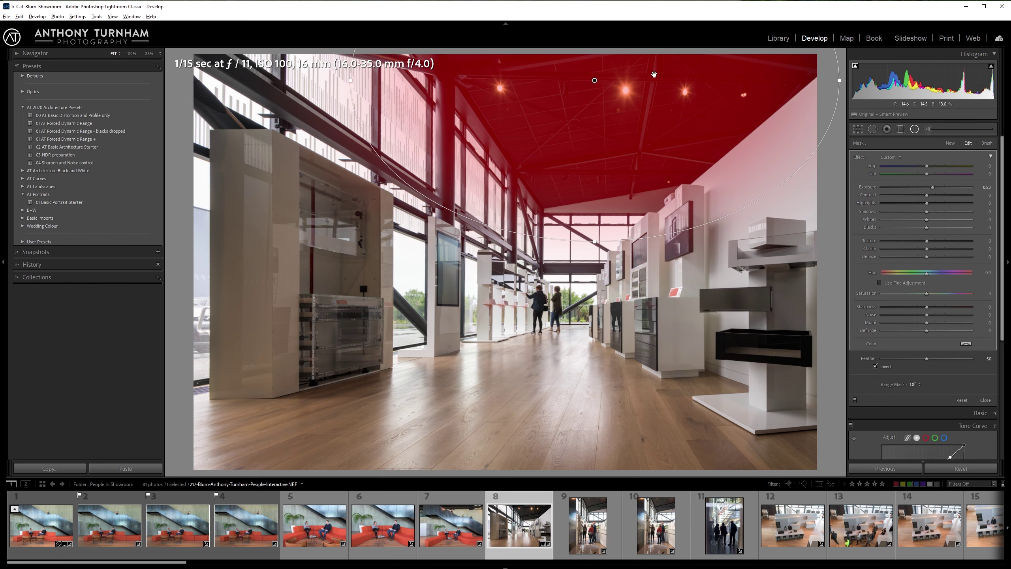
{"action": "key", "text": "o"}
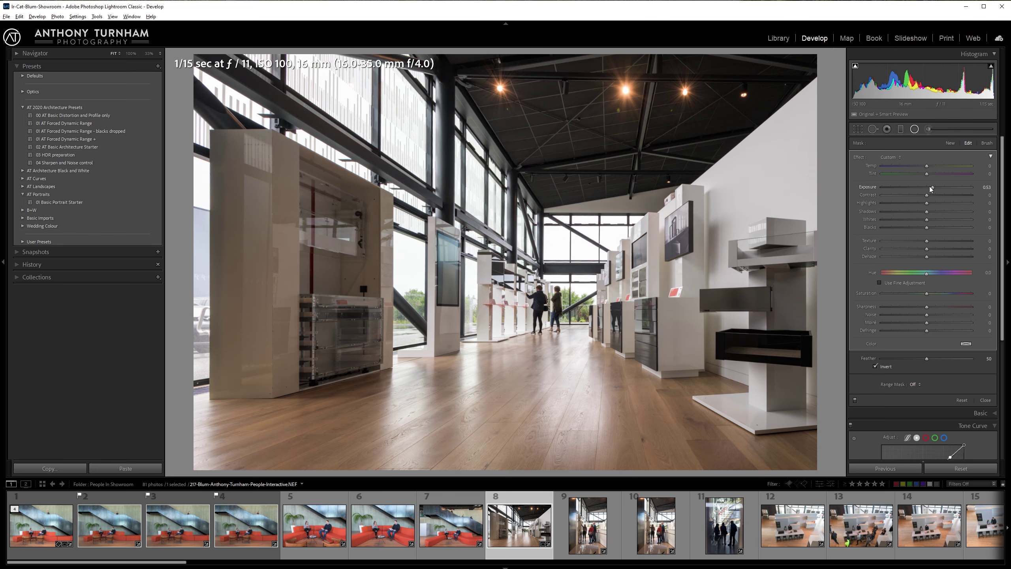
{"action": "left_click_drag", "start_coordinate": [932, 190], "coordinate": [937, 187]}
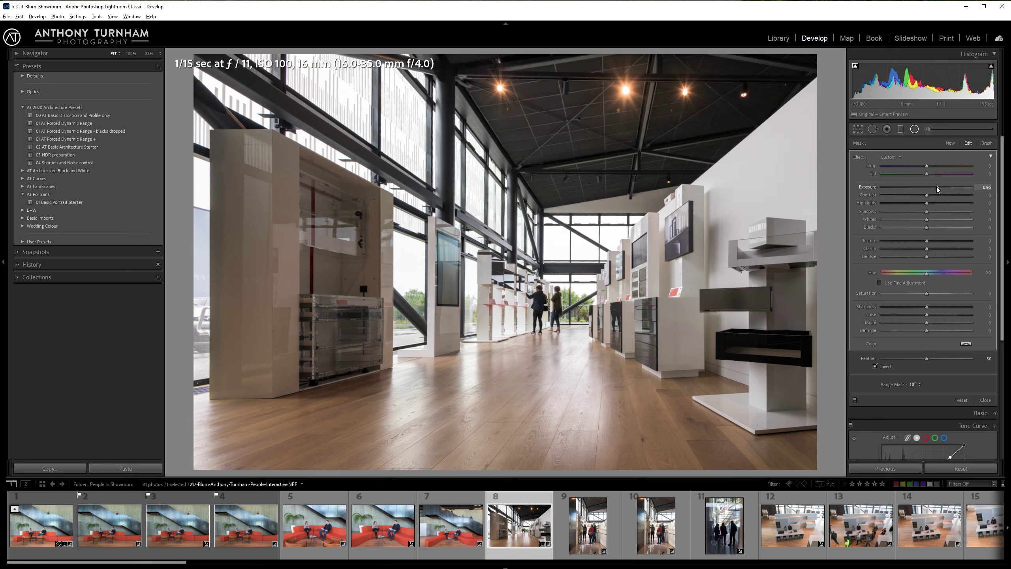
For the ceiling's radial filter, raise Texture to 10 and Clarity to about 18, and lower Saturation to -57
{"action": "left_click", "coordinate": [935, 250]}
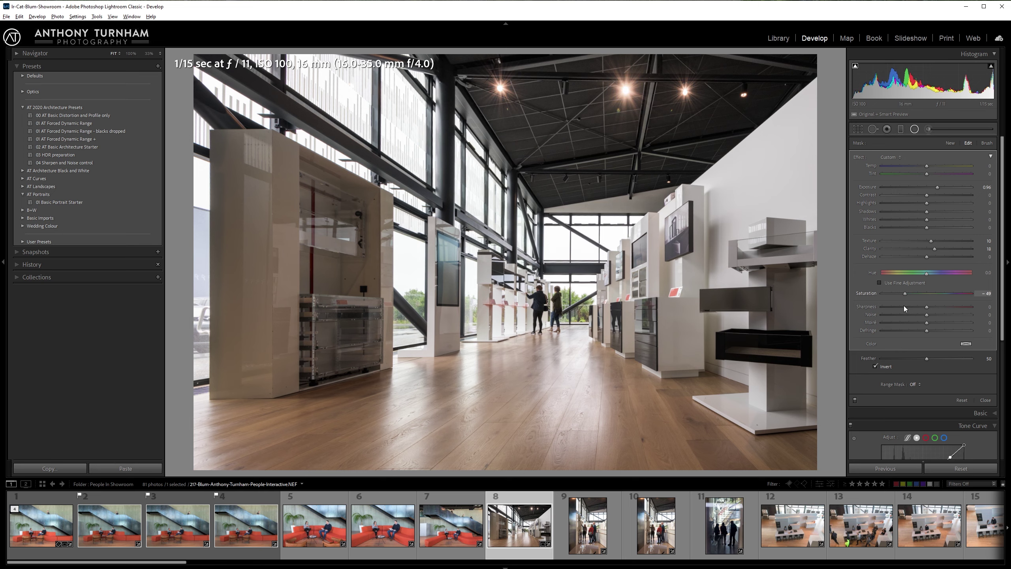
{"action": "key", "text": "Down"}
{"action": "key", "text": "Down"}
{"action": "key", "text": "Down"}
{"action": "key", "text": "Down"}
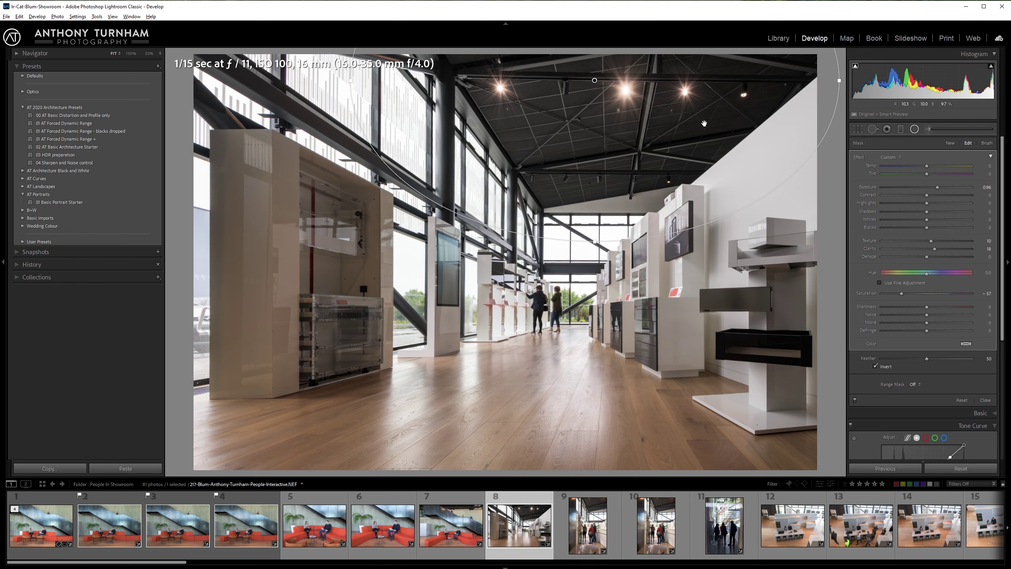
Add an inverted radial filter over the large foreground display cabinet with Exposure 0.53, Shadows 26 and Saturation about -36
{"action": "left_click", "coordinate": [915, 129]}
{"action": "left_click", "coordinate": [914, 129]}
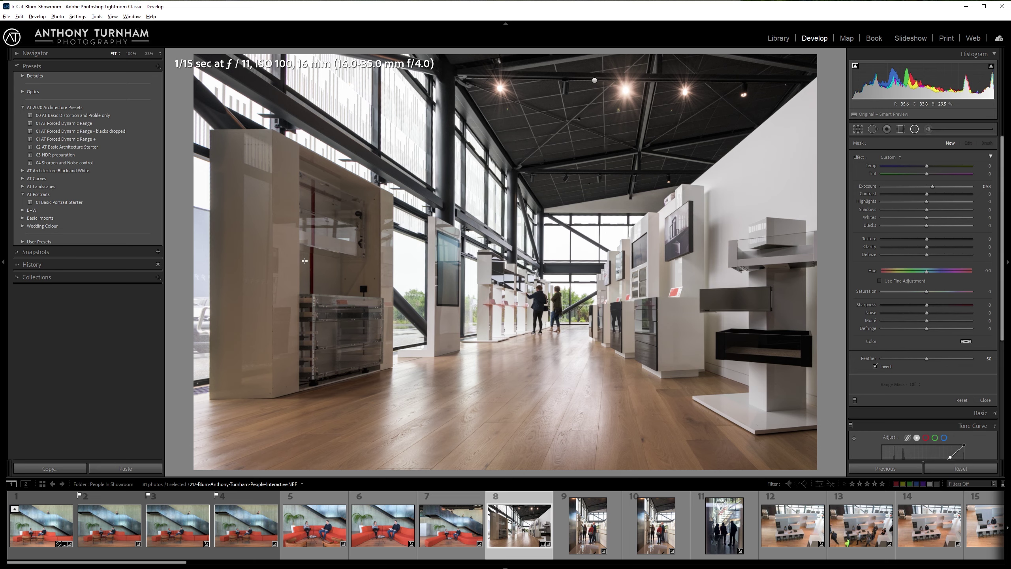
{"action": "left_click_drag", "start_coordinate": [305, 261], "coordinate": [496, 476]}
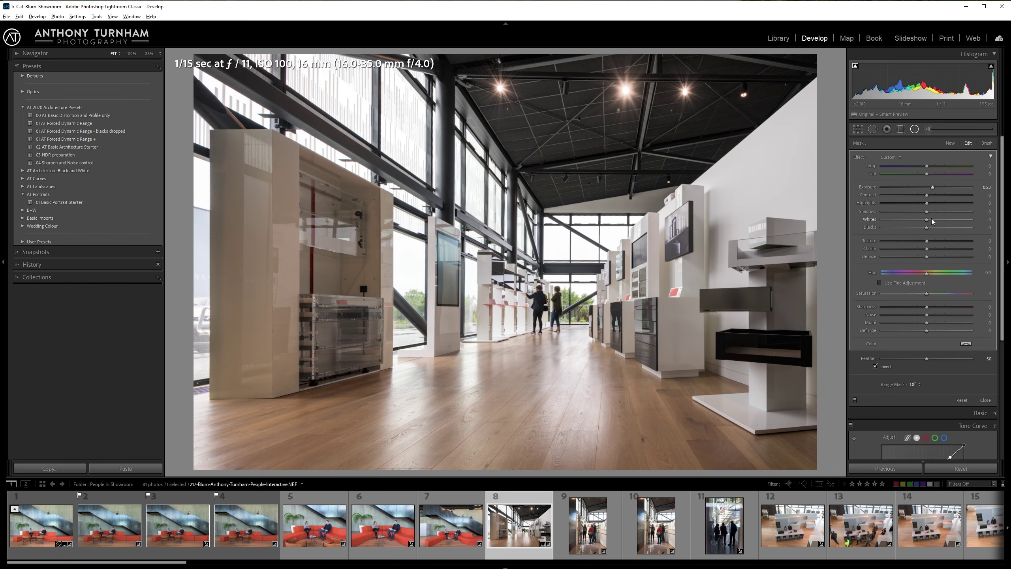
{"action": "left_click_drag", "start_coordinate": [928, 212], "coordinate": [941, 215]}
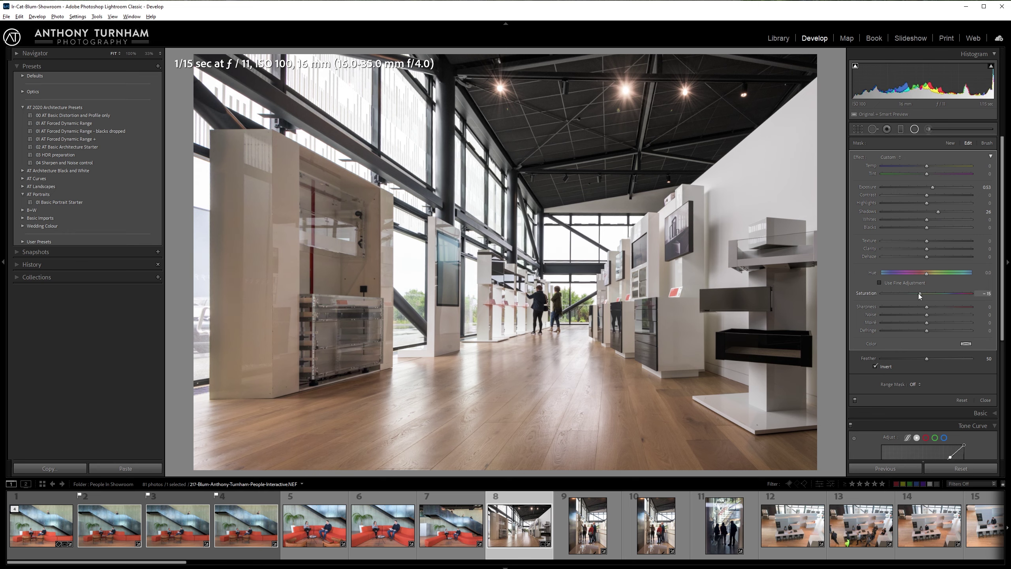
{"action": "left_click_drag", "start_coordinate": [916, 294], "coordinate": [920, 294]}
{"action": "left_click_drag", "start_coordinate": [918, 294], "coordinate": [912, 294]}
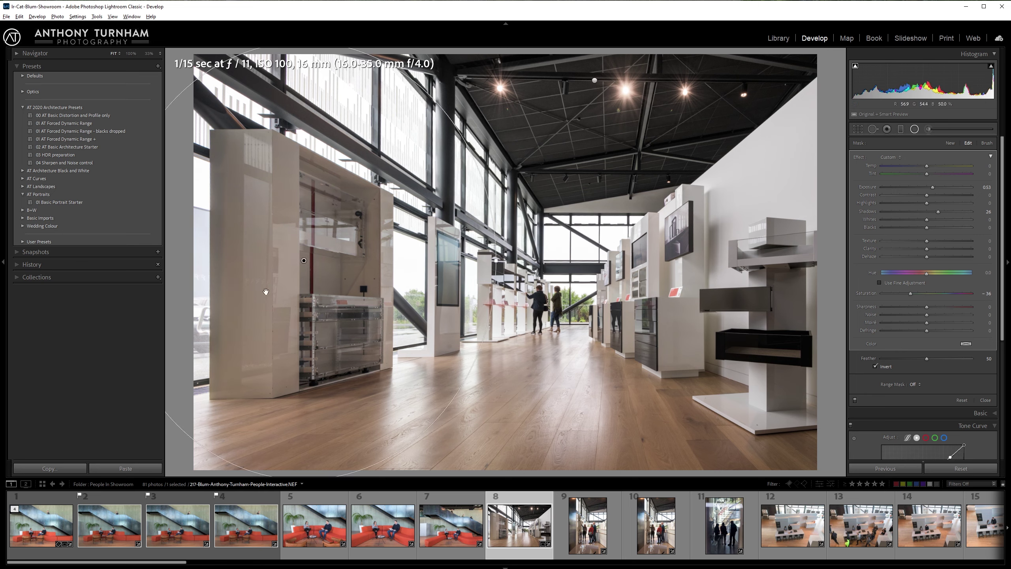
Add a radial filter with Exposure 0.53 over the white display stand, and a flattened one across the foreground floor with Exposure -0.64 and Feather 100
{"action": "left_click_drag", "start_coordinate": [757, 333], "coordinate": [901, 154]}
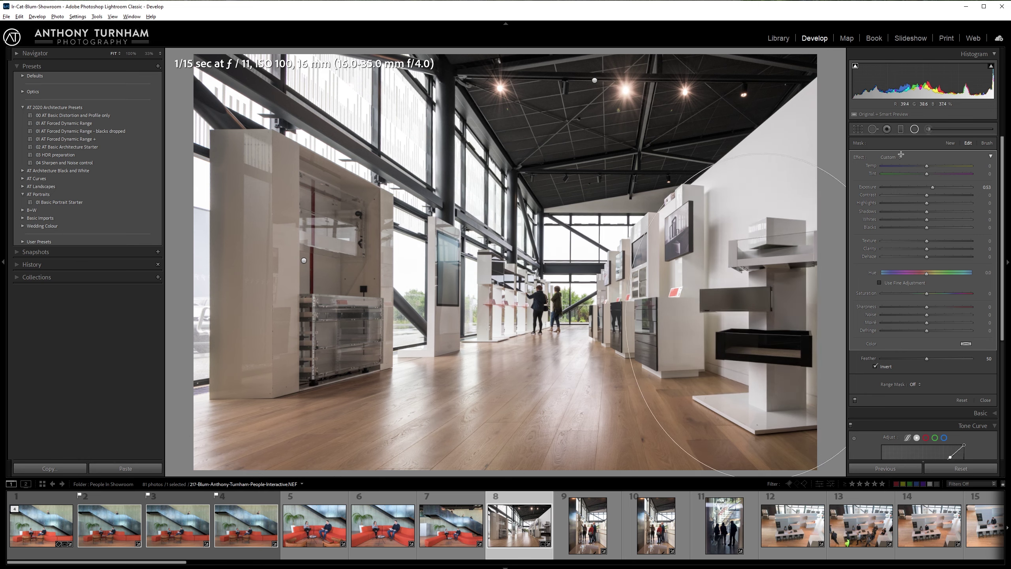
{"action": "left_click_drag", "start_coordinate": [452, 474], "coordinate": [604, 401]}
{"action": "left_click_drag", "start_coordinate": [923, 189], "coordinate": [920, 189]}
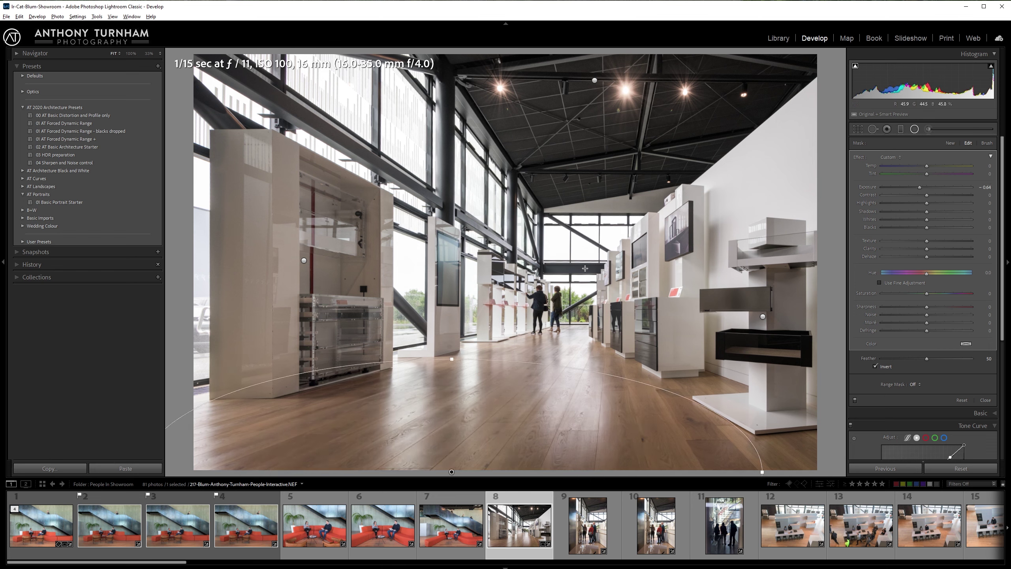
{"action": "left_click_drag", "start_coordinate": [454, 360], "coordinate": [453, 416]}
{"action": "left_click_drag", "start_coordinate": [927, 358], "coordinate": [972, 358]}
{"action": "left_click_drag", "start_coordinate": [516, 411], "coordinate": [517, 390]}
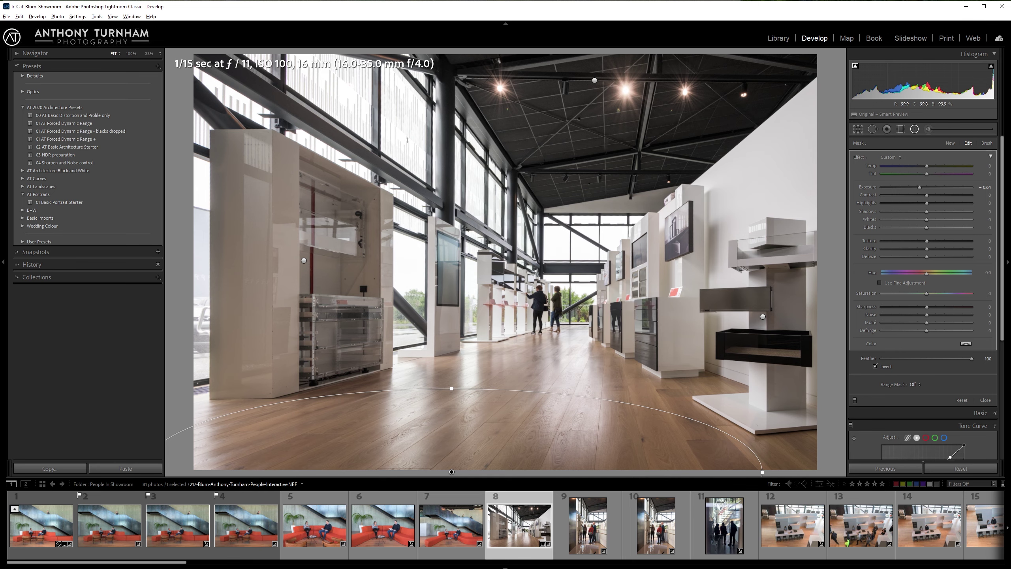
Add a tilted radial filter over the tall upper windows with Exposure -0.14, Highlights about -25 and Temp -67
{"action": "left_click_drag", "start_coordinate": [396, 152], "coordinate": [608, 307]}
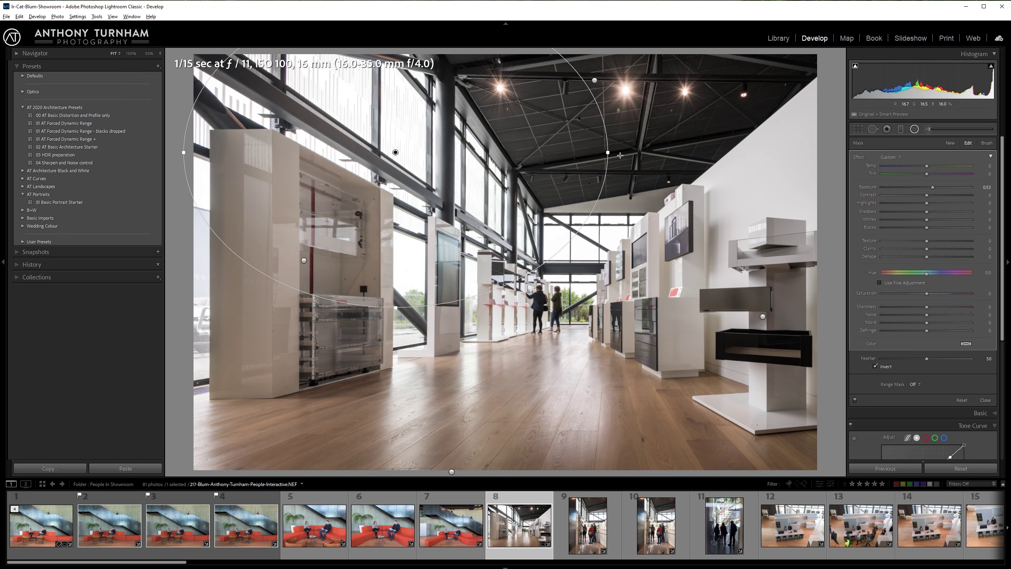
{"action": "left_click_drag", "start_coordinate": [620, 155], "coordinate": [599, 249]}
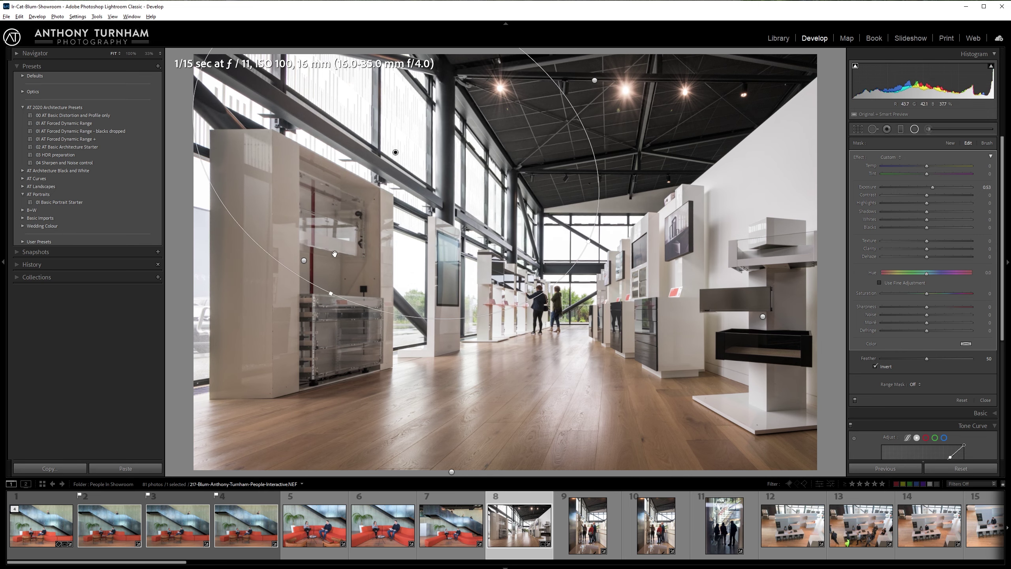
{"action": "left_click_drag", "start_coordinate": [332, 294], "coordinate": [363, 225]}
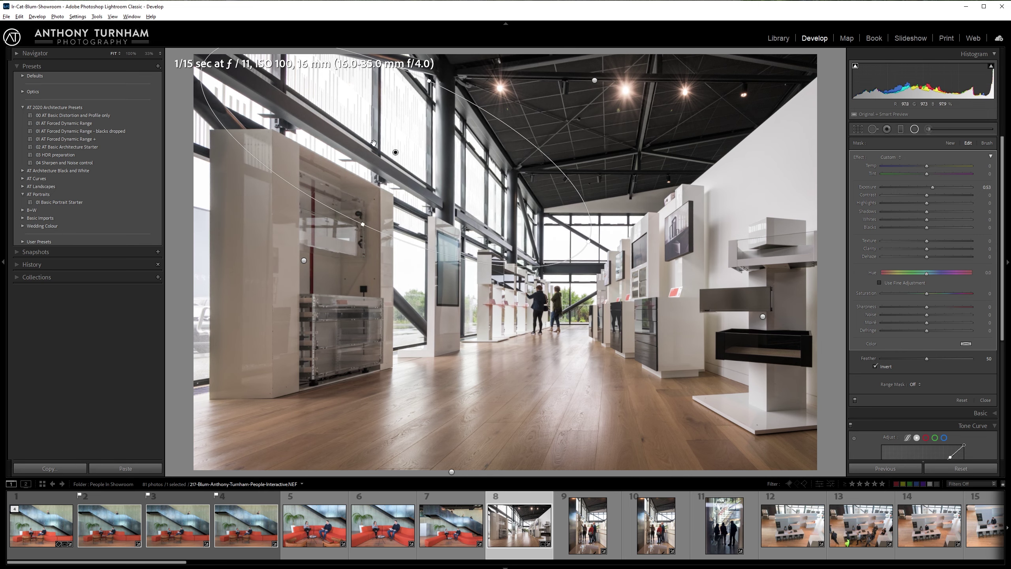
{"action": "left_click_drag", "start_coordinate": [374, 143], "coordinate": [371, 129]}
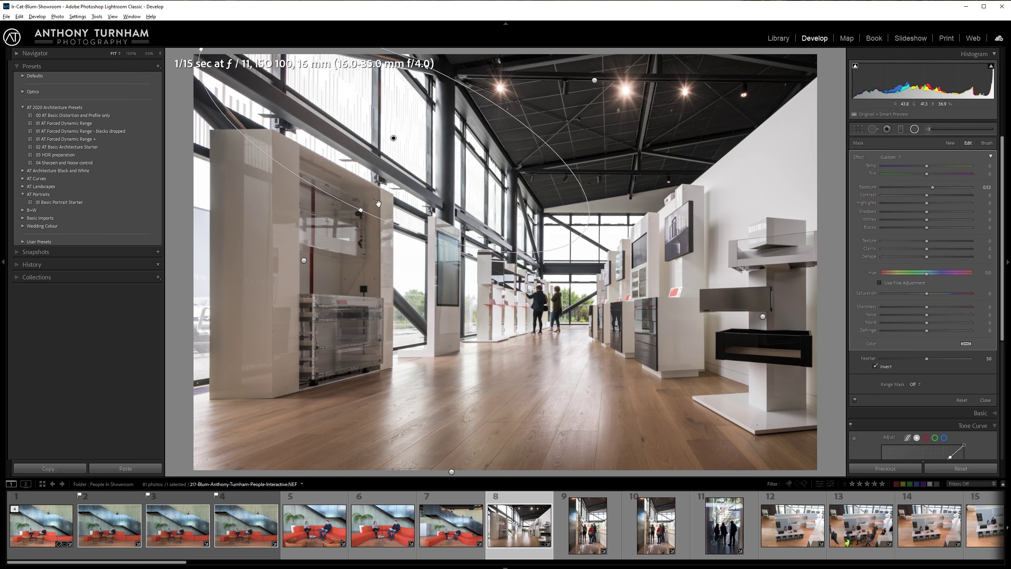
{"action": "left_click_drag", "start_coordinate": [933, 187], "coordinate": [916, 204]}
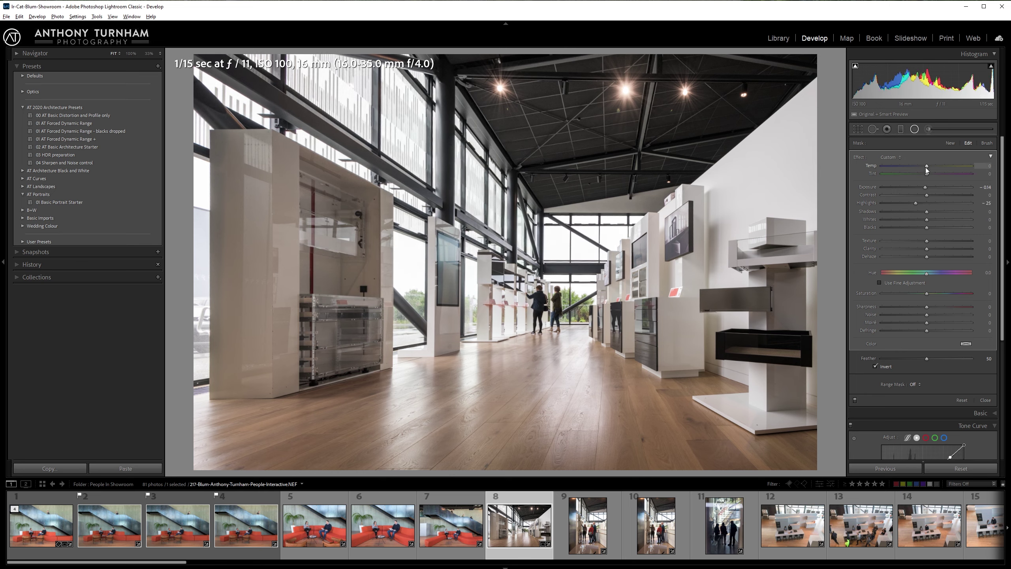
{"action": "left_click_drag", "start_coordinate": [926, 167], "coordinate": [896, 165]}
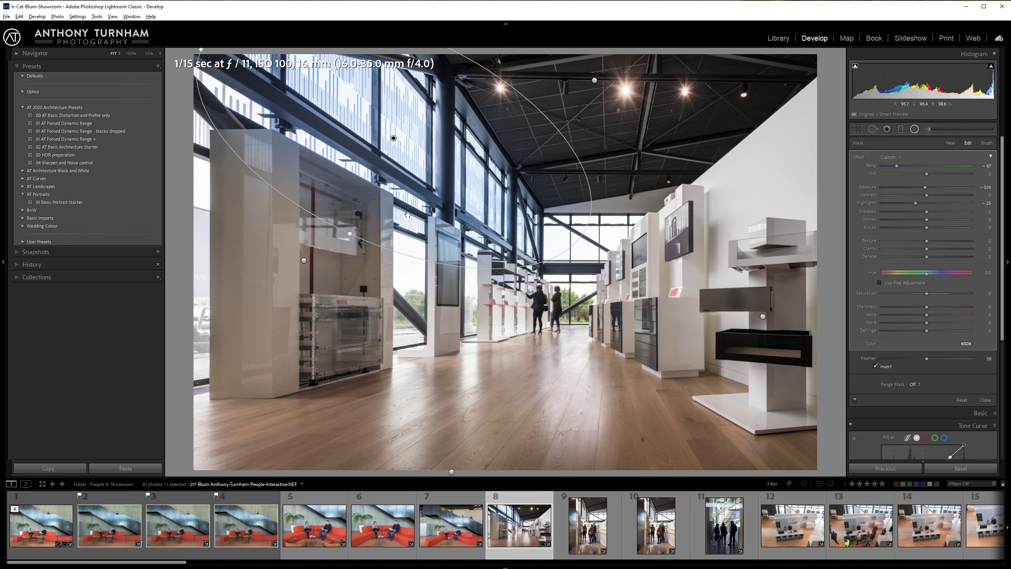
Limit the tall windows' radial filter with a Luminance range mask set to 76/100
{"action": "left_click", "coordinate": [915, 384]}
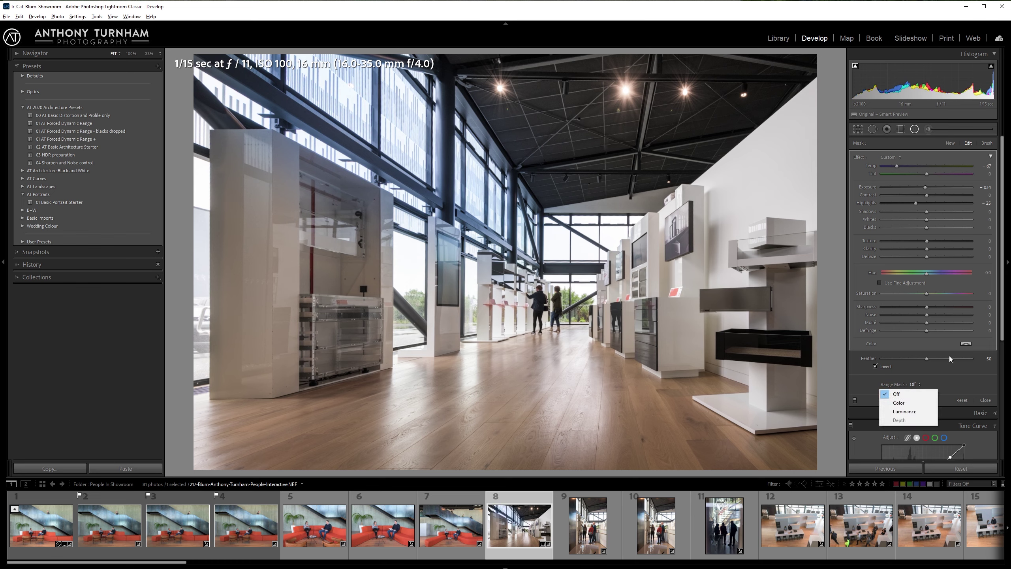
{"action": "left_click", "coordinate": [913, 412]}
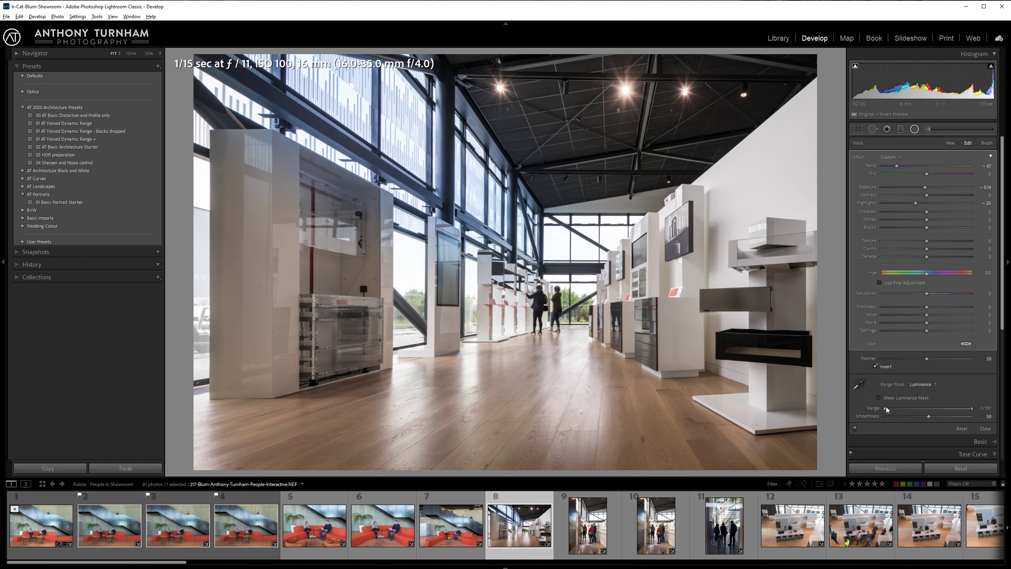
{"action": "left_click_drag", "start_coordinate": [885, 409], "coordinate": [902, 409]}
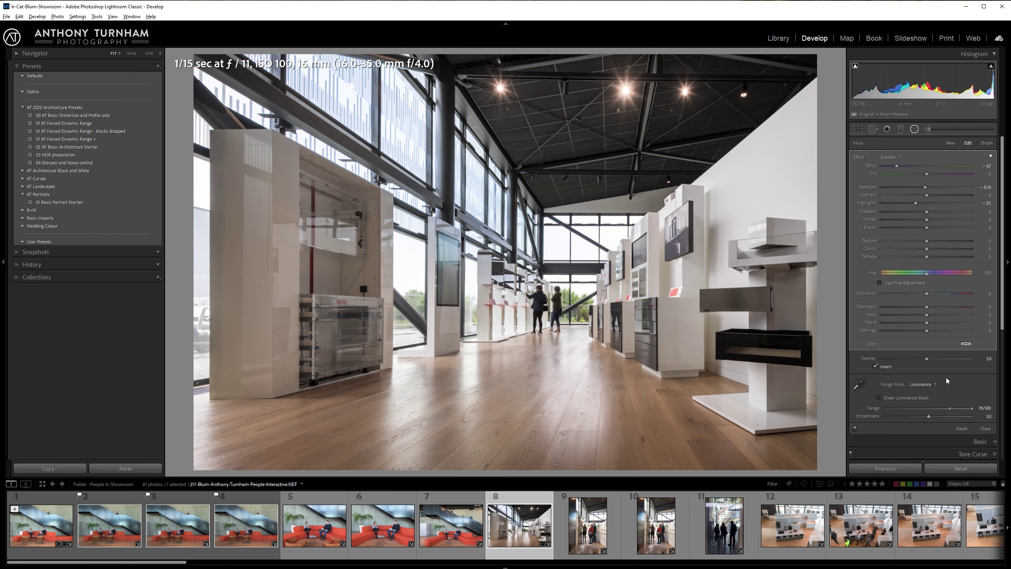
{"action": "left_click", "coordinate": [371, 310]}
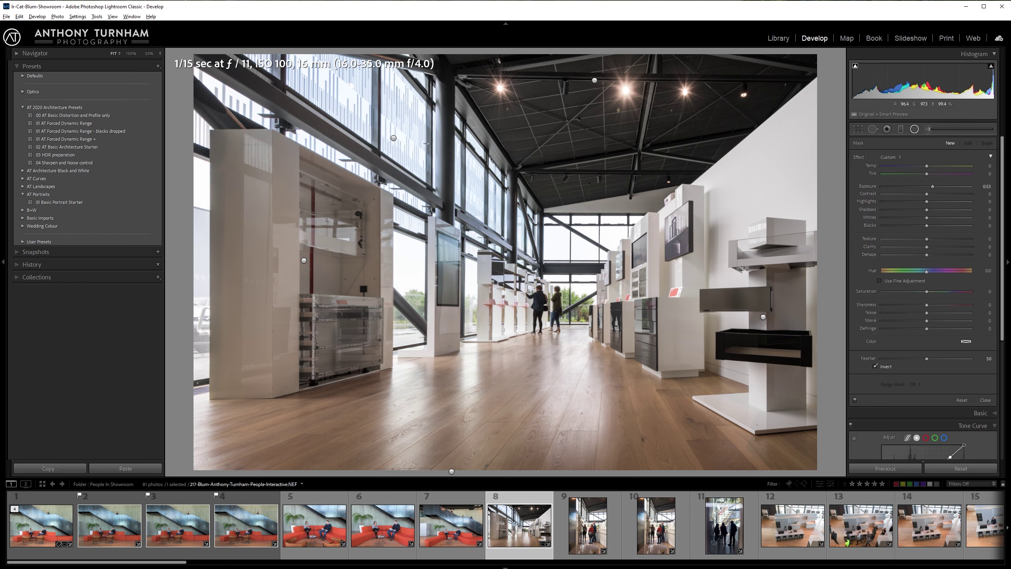
Duplicate the tall windows' radial filter, then move, resize and rotate the copy to cover the far end windows
{"action": "left_click", "coordinate": [393, 138]}
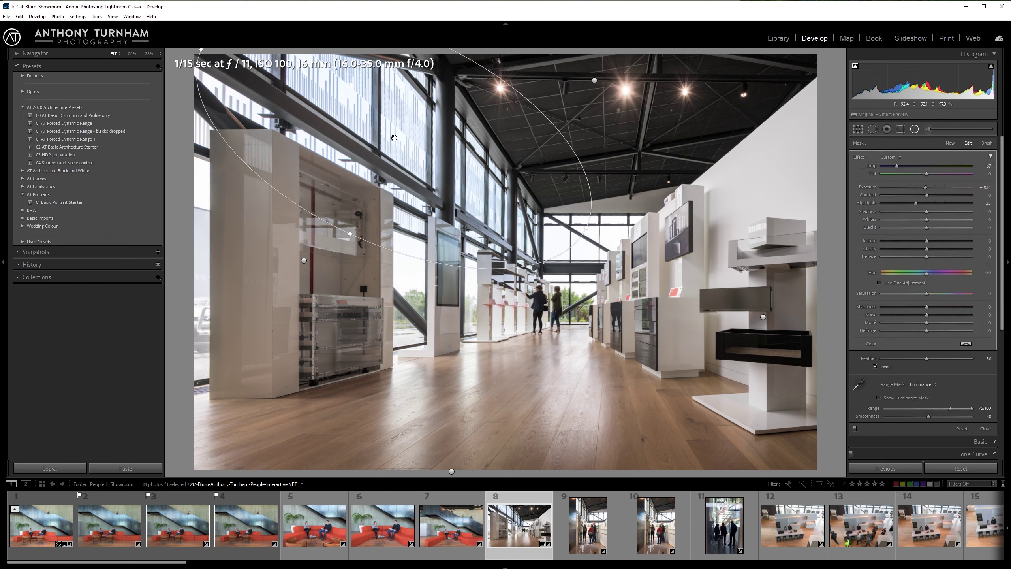
{"action": "right_click", "coordinate": [394, 138]}
{"action": "left_click", "coordinate": [408, 148]}
{"action": "left_click_drag", "start_coordinate": [393, 138], "coordinate": [587, 238]}
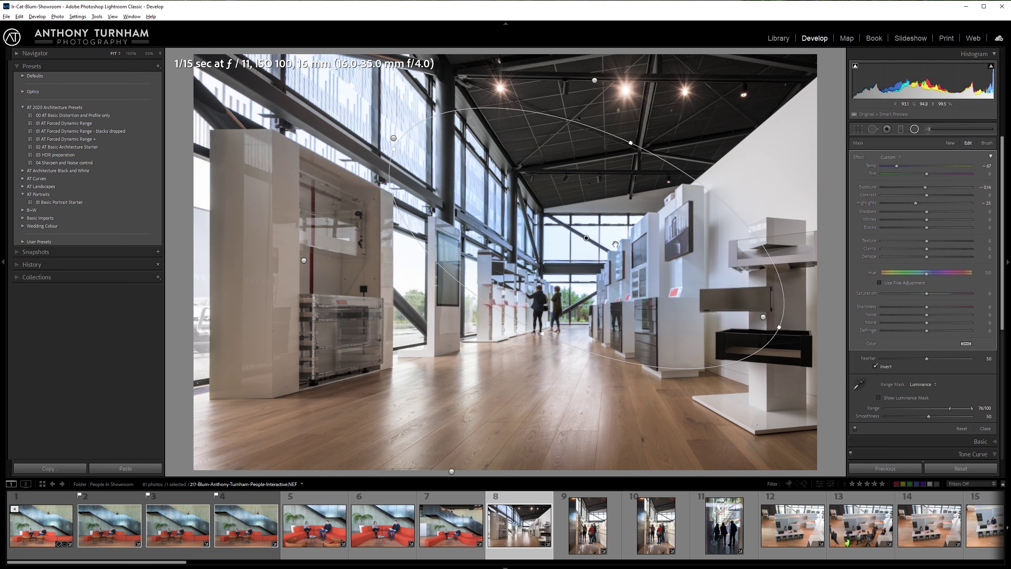
{"action": "left_click_drag", "start_coordinate": [781, 329], "coordinate": [825, 261]}
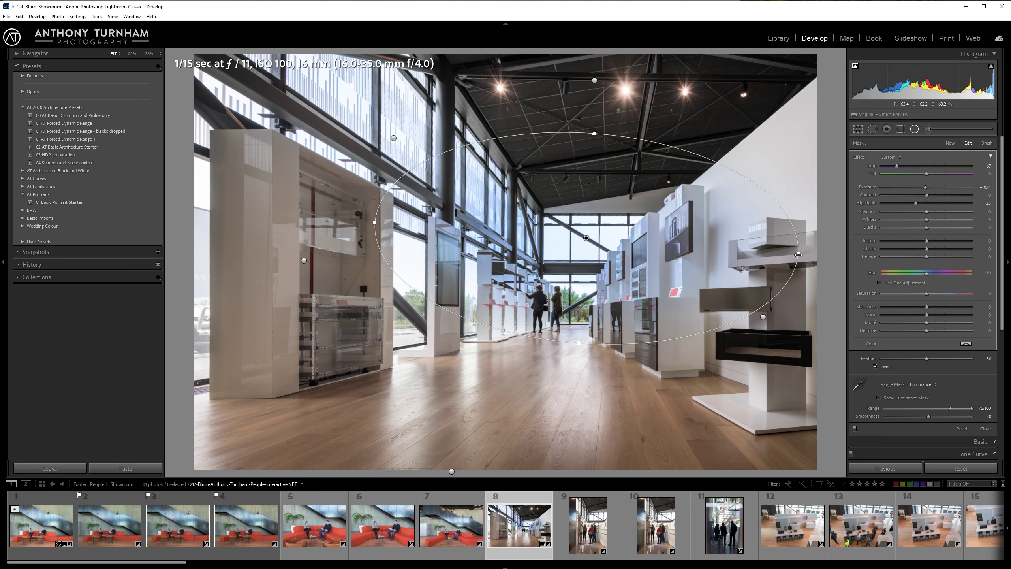
{"action": "left_click_drag", "start_coordinate": [798, 255], "coordinate": [656, 252]}
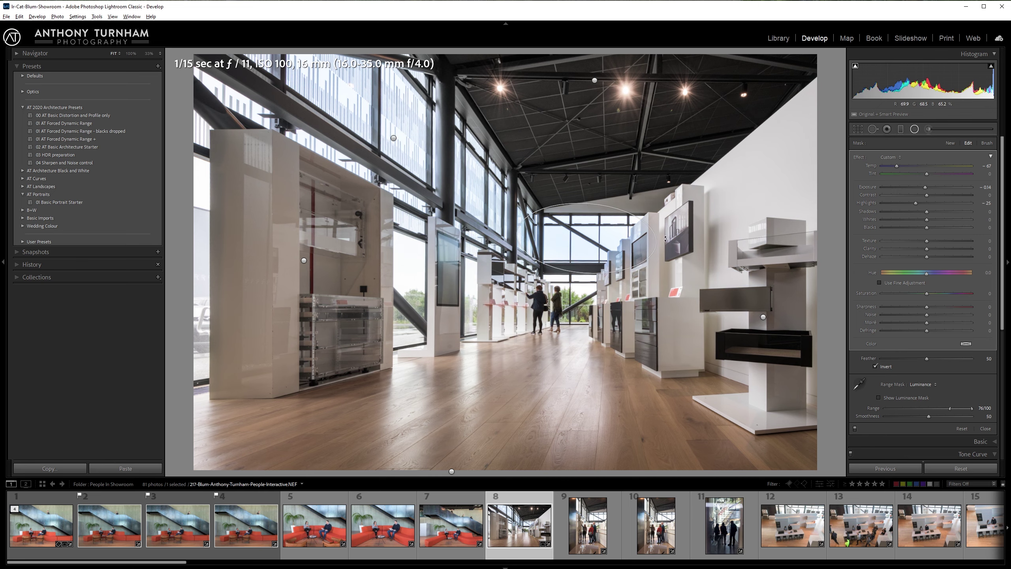
{"action": "left_click_drag", "start_coordinate": [588, 273], "coordinate": [587, 301]}
{"action": "left_click_drag", "start_coordinate": [588, 232], "coordinate": [580, 247]}
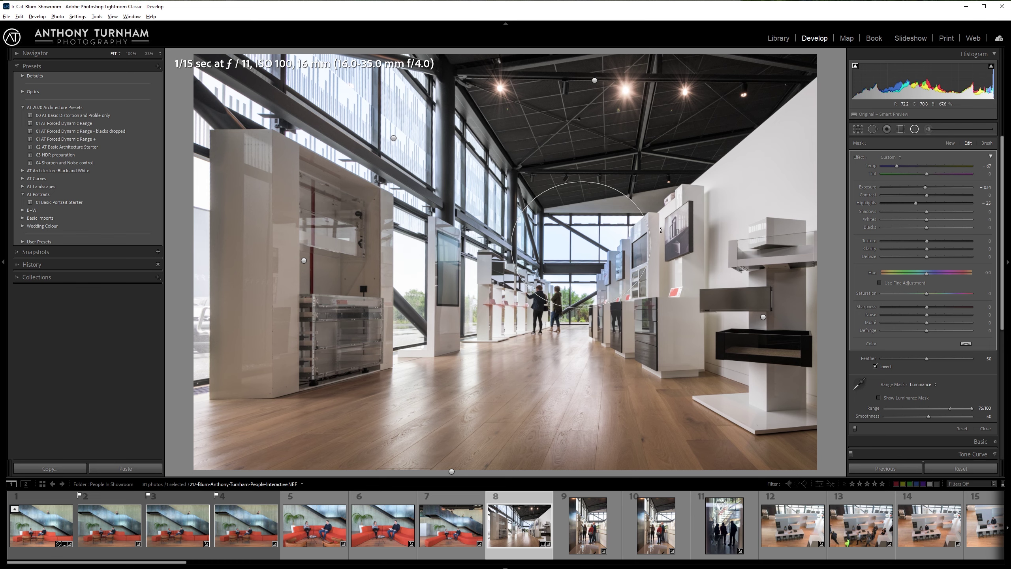
{"action": "left_click_drag", "start_coordinate": [651, 230], "coordinate": [686, 216]}
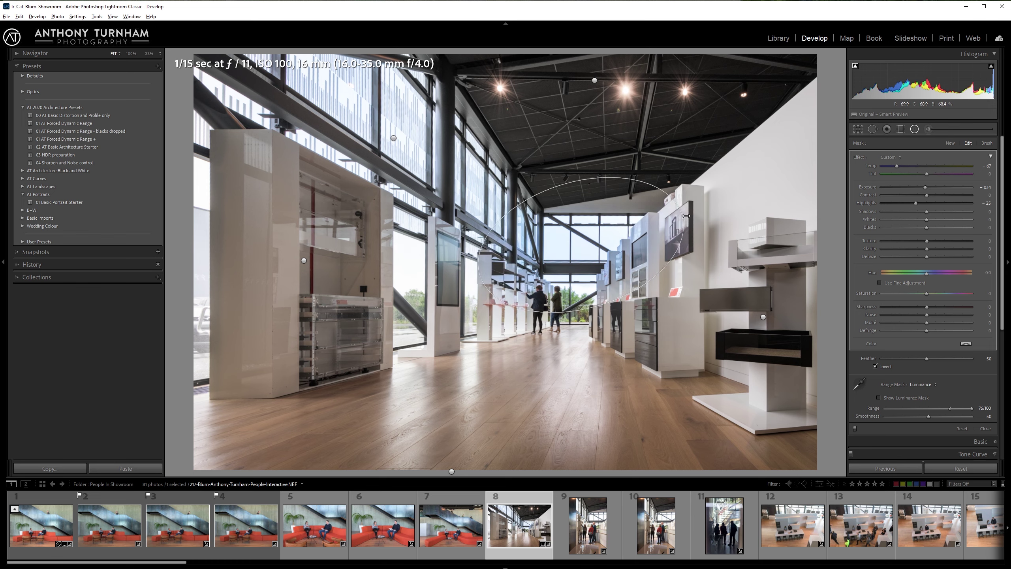
{"action": "left_click_drag", "start_coordinate": [580, 245], "coordinate": [590, 238]}
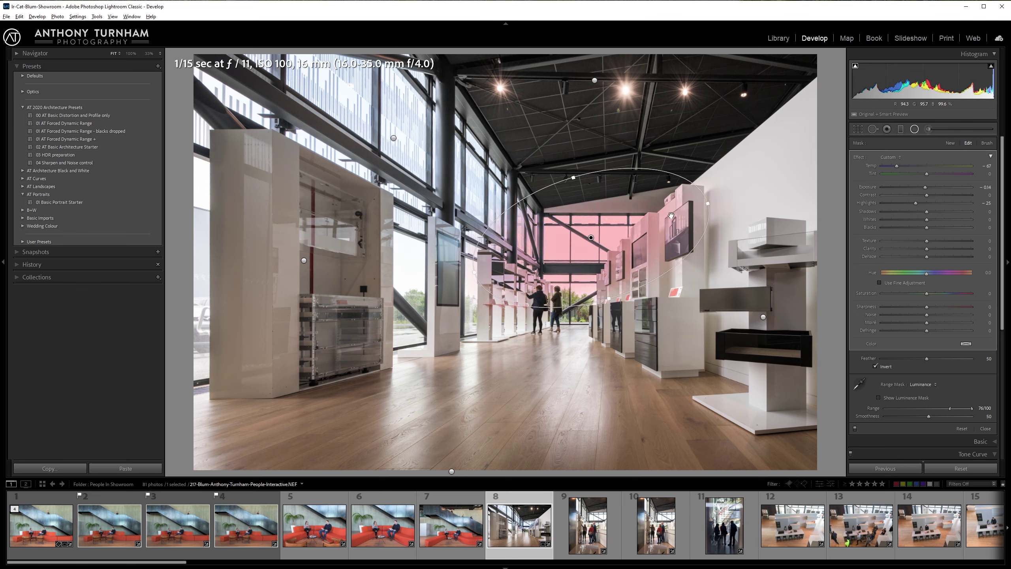
Erase the far-window filter's effect from the row of wall displays using an auto-masked brush about 13 to 15 in size
{"action": "left_click", "coordinate": [987, 144]}
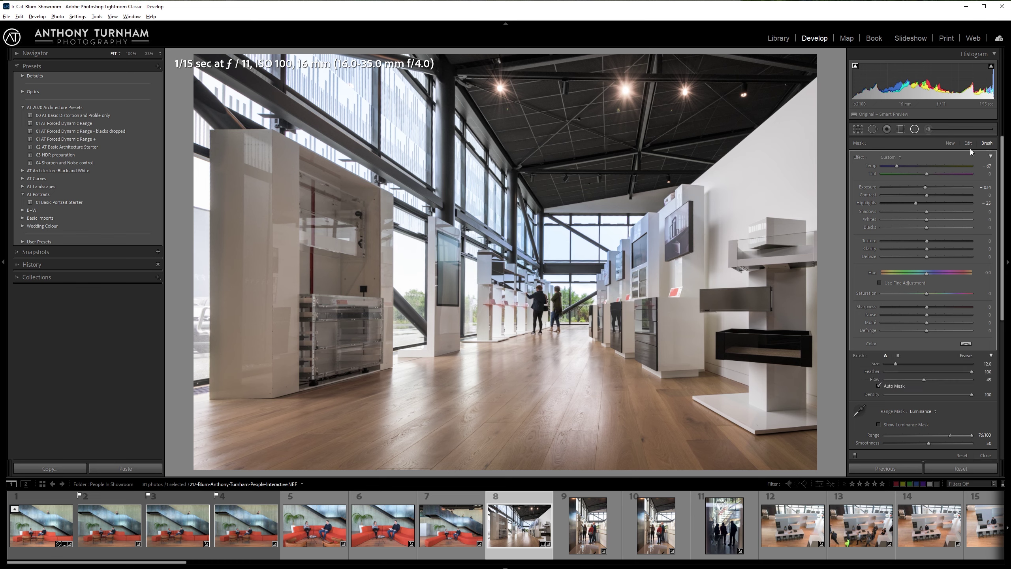
{"action": "left_click", "coordinate": [965, 357]}
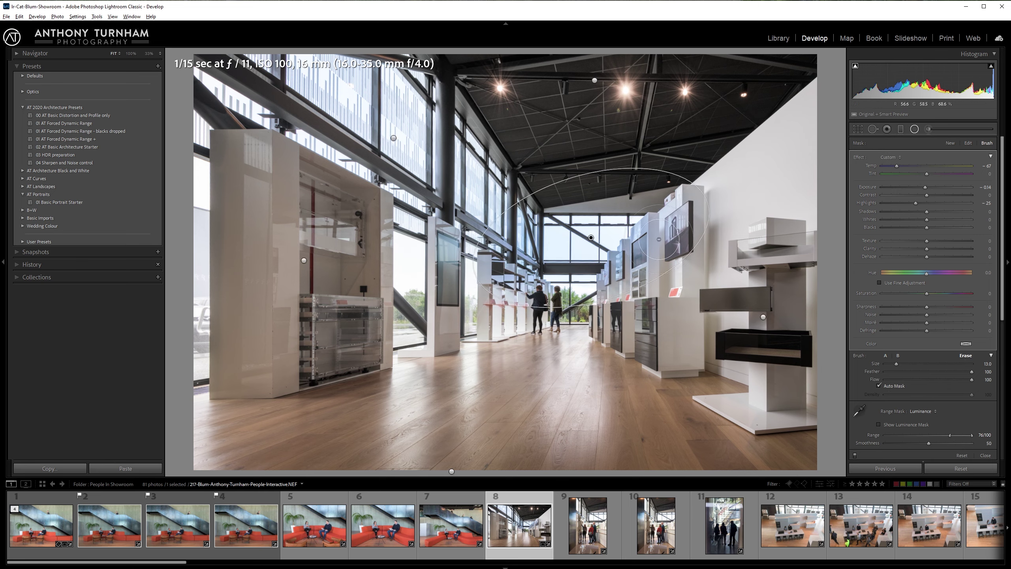
{"action": "scroll", "coordinate": [689, 242], "scroll_direction": "up", "scroll_amount": 2}
{"action": "left_click_drag", "start_coordinate": [692, 235], "coordinate": [641, 266]}
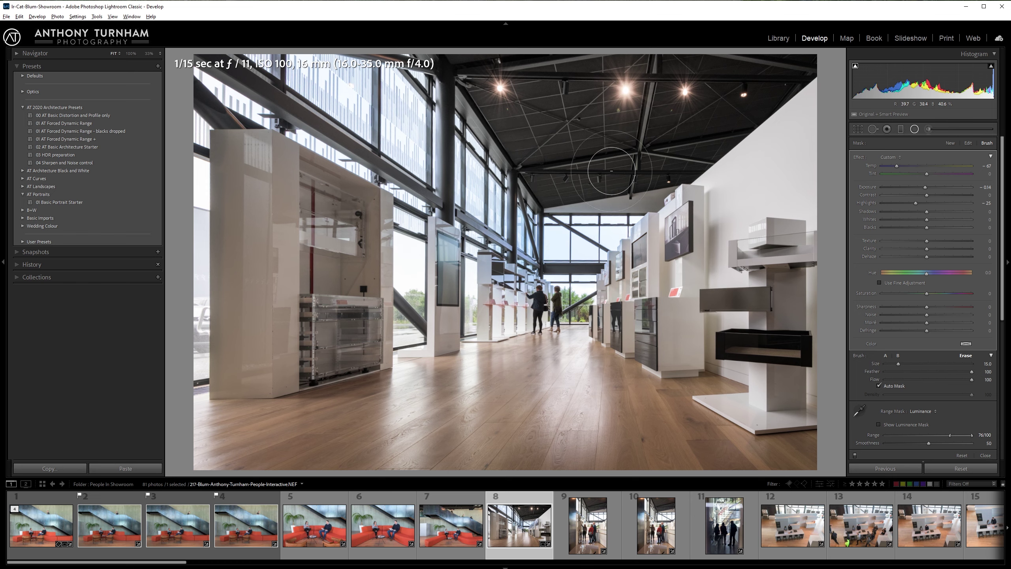
{"action": "scroll", "coordinate": [648, 170], "scroll_direction": "down", "scroll_amount": 2}
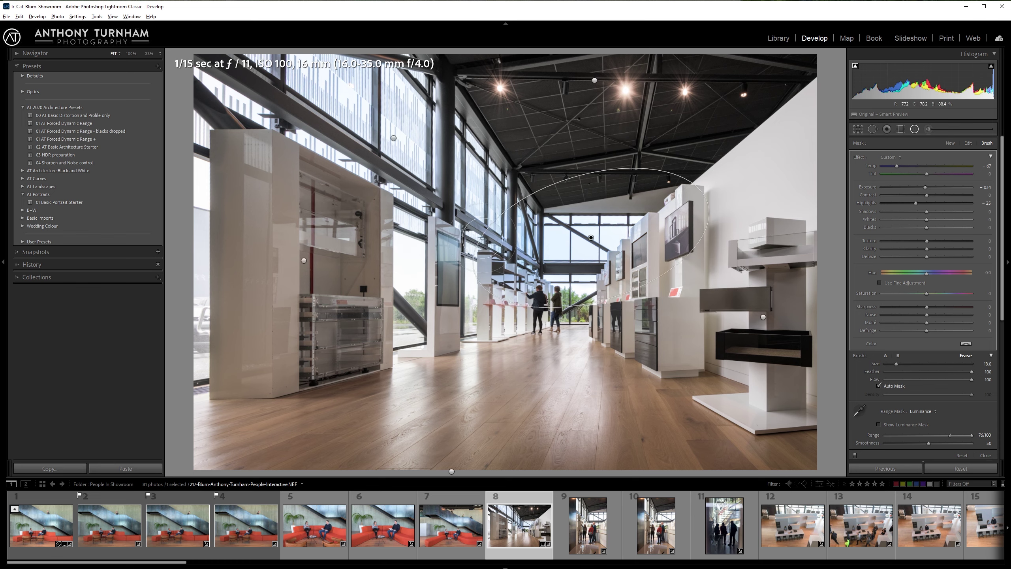
{"action": "scroll", "coordinate": [481, 179], "scroll_direction": "up", "scroll_amount": 2}
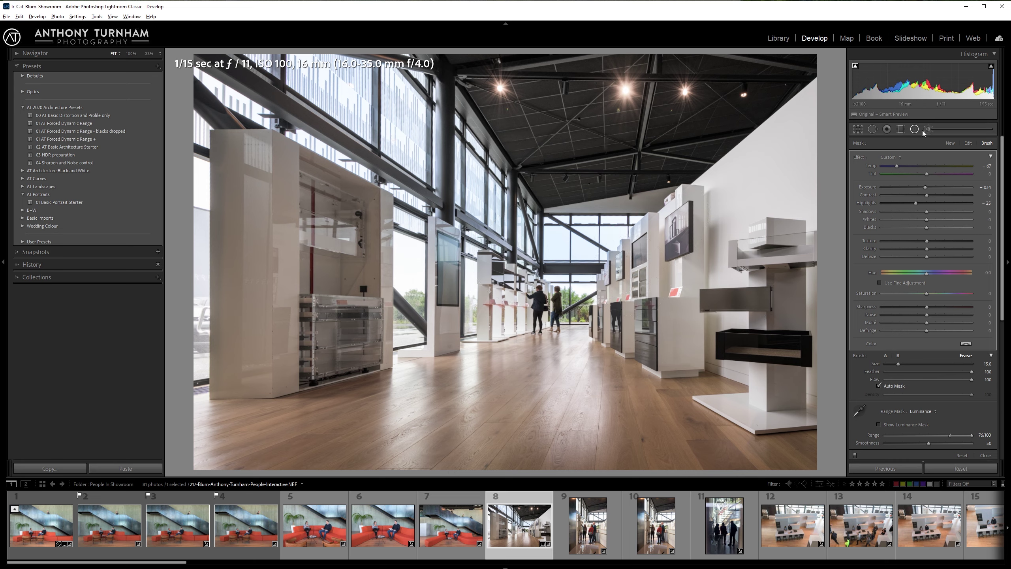
Zoom in on the ceiling and heal the coloured lens flare spot below the bright light with a size 40 spot removal brush
{"action": "key", "text": "q"}
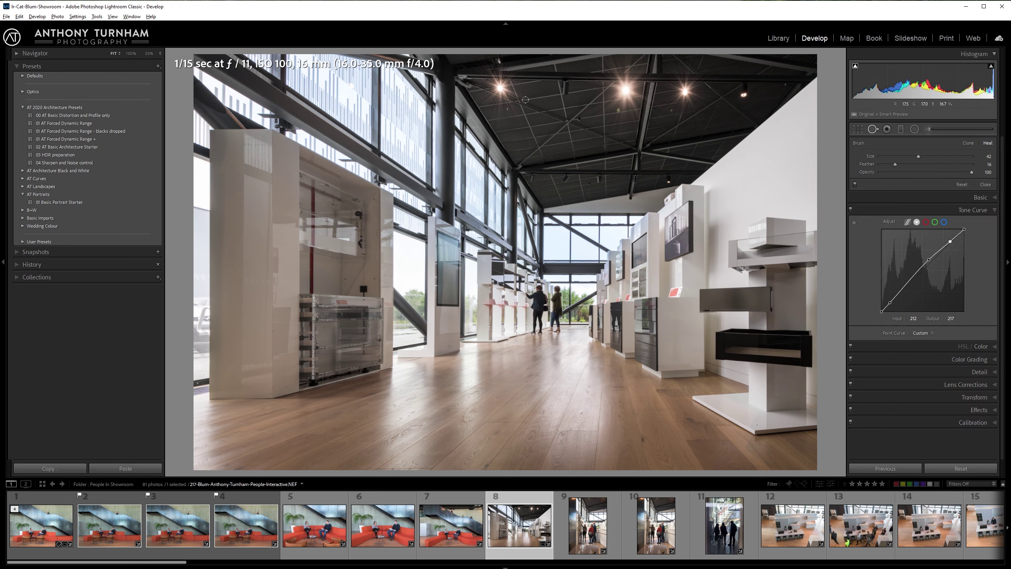
{"action": "key", "text": "z"}
{"action": "left_click_drag", "start_coordinate": [536, 108], "coordinate": [631, 458]}
{"action": "left_click_drag", "start_coordinate": [590, 154], "coordinate": [585, 443]}
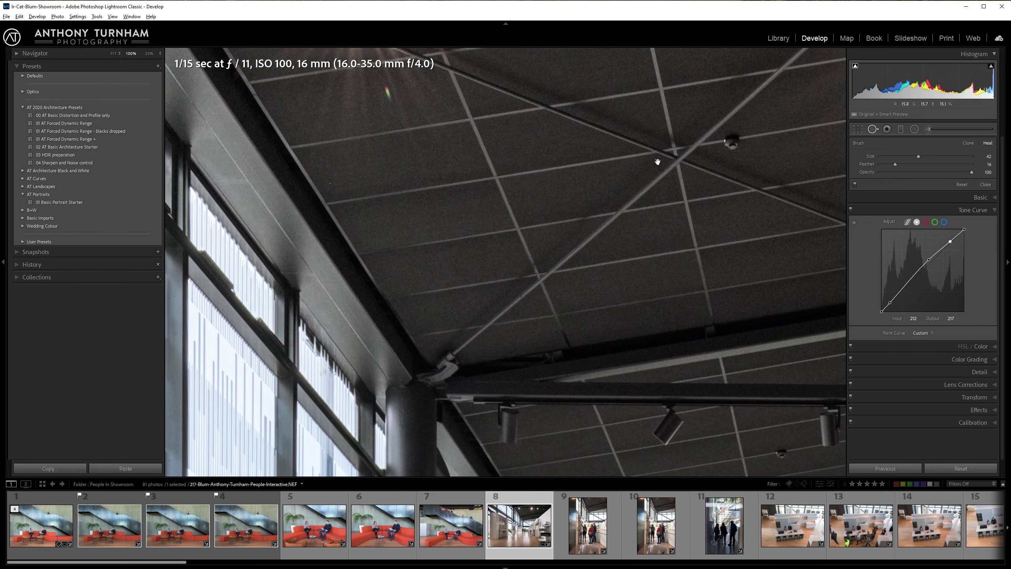
{"action": "left_click_drag", "start_coordinate": [659, 158], "coordinate": [824, 339]}
{"action": "scroll", "coordinate": [548, 260], "scroll_direction": "down", "scroll_amount": 5}
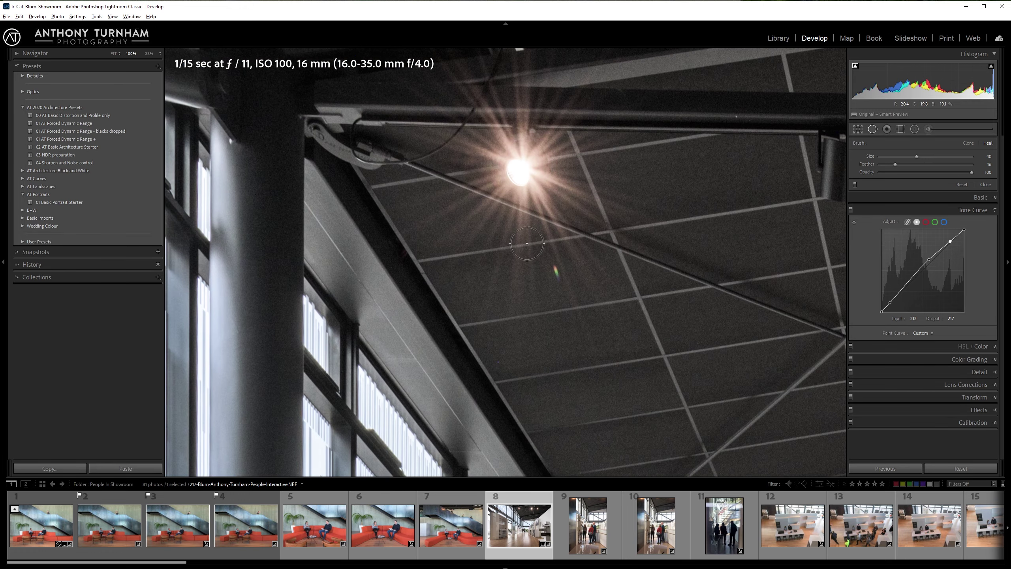
{"action": "left_click_drag", "start_coordinate": [554, 265], "coordinate": [560, 286]}
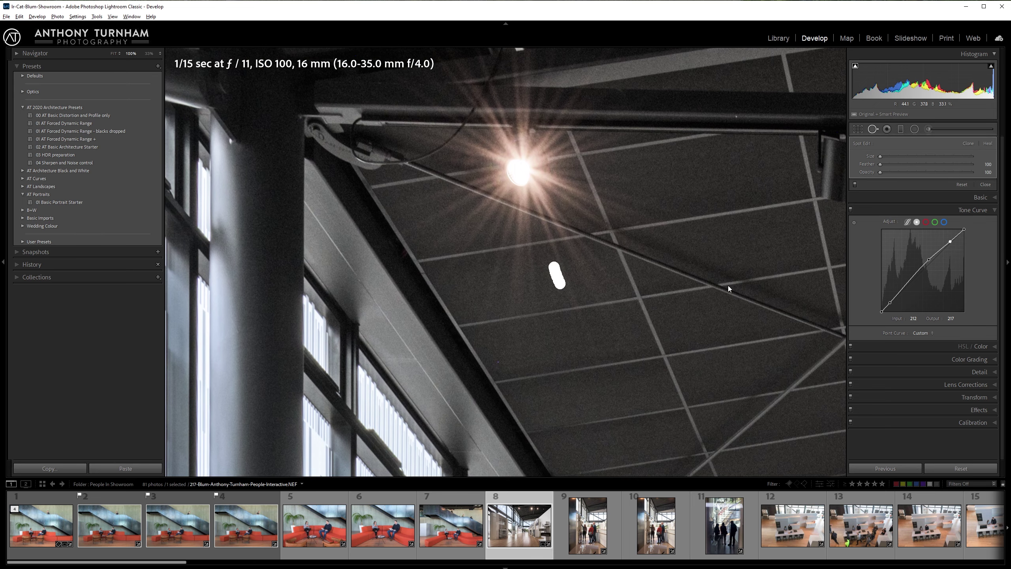
Heal the two remaining coloured lens flare spots on the dark ceiling with spot removal sizes of about 27 and 18
{"action": "mouse_move", "coordinate": [713, 296]}
{"action": "left_mouse_down"}
{"action": "mouse_move", "coordinate": [260, 324]}
{"action": "mouse_move", "coordinate": [403, 268]}
{"action": "left_mouse_up"}
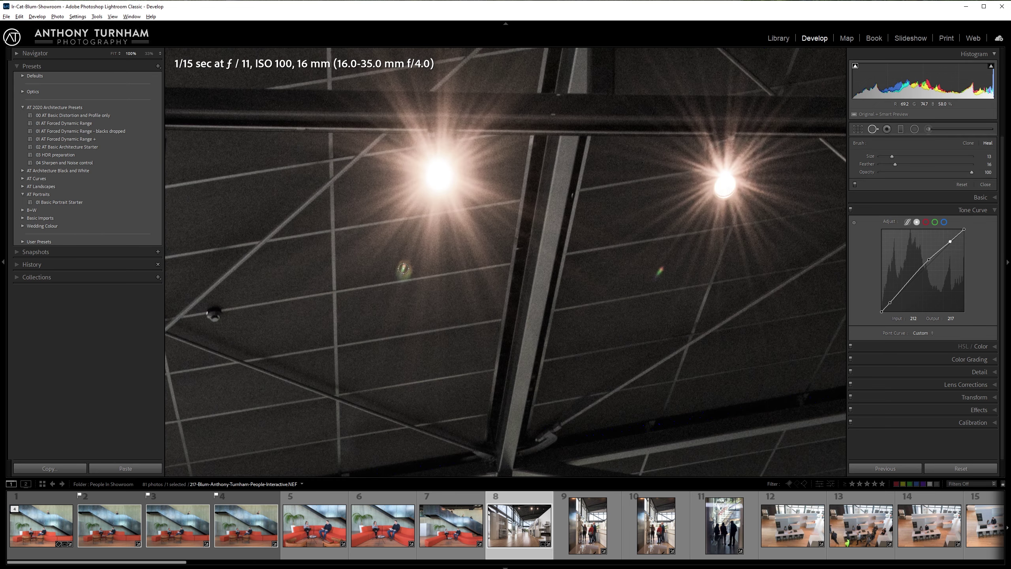
{"action": "scroll", "coordinate": [403, 269], "scroll_direction": "up", "scroll_amount": 2}
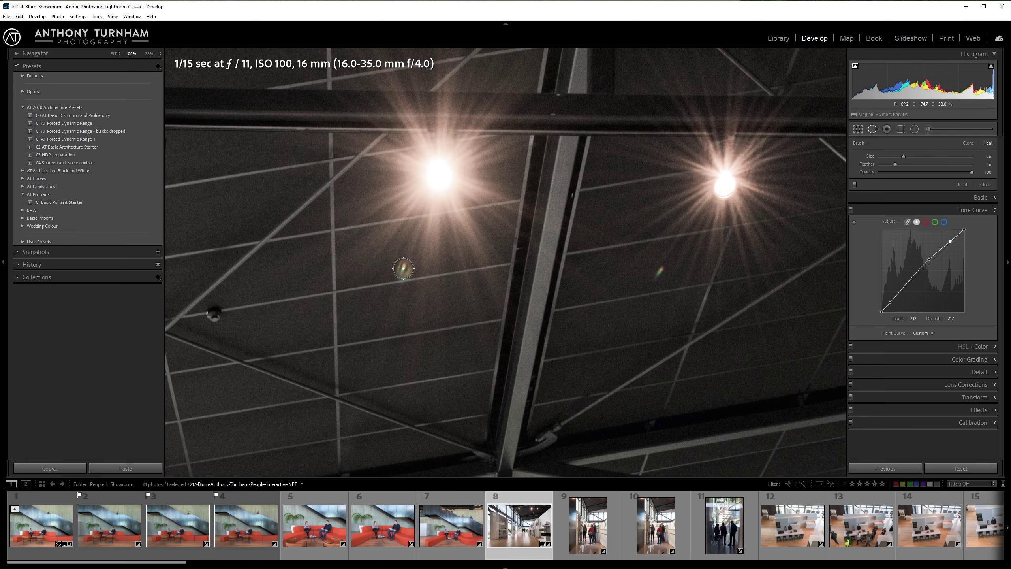
{"action": "left_click", "coordinate": [403, 268]}
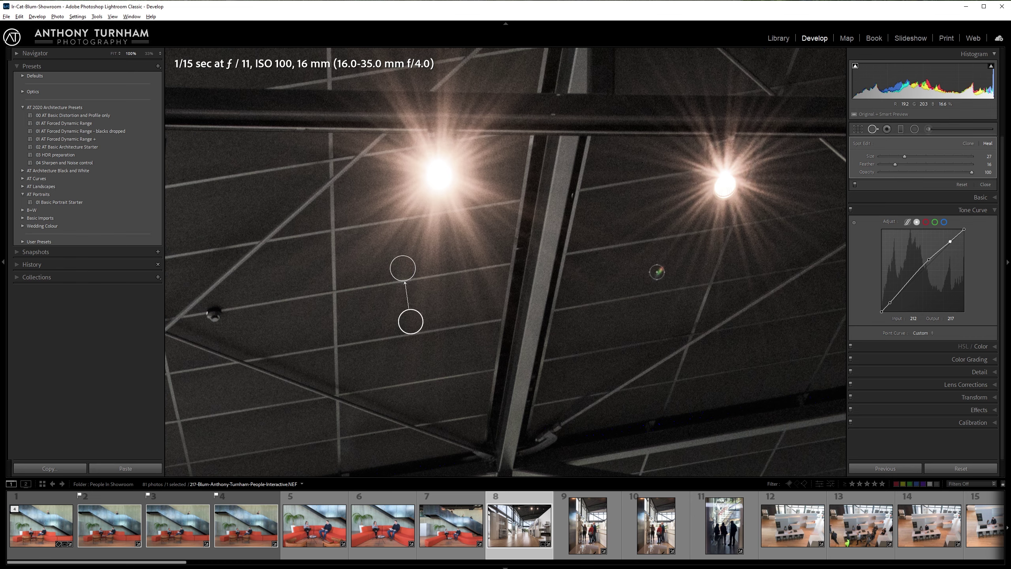
{"action": "left_click", "coordinate": [660, 272]}
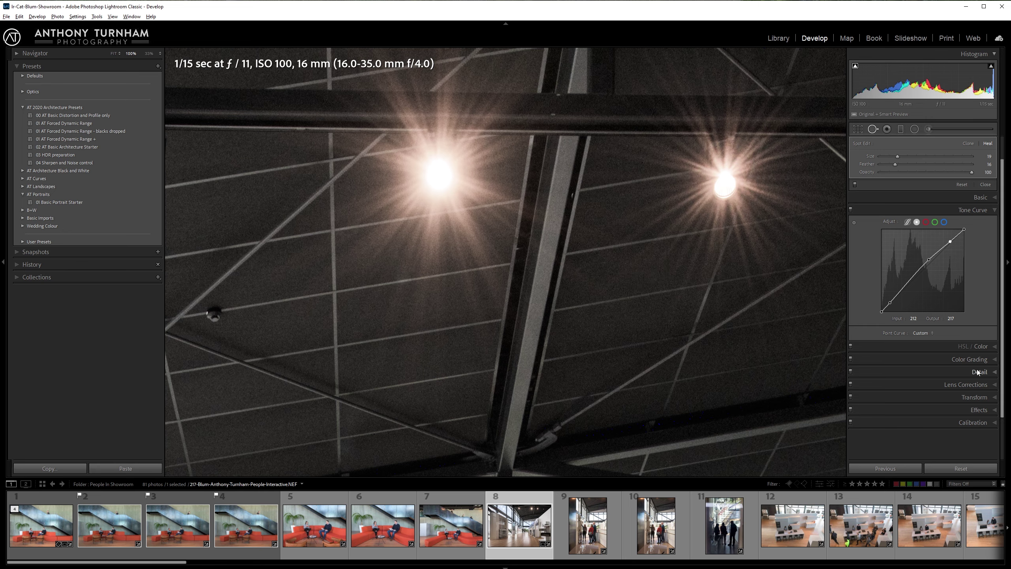
Set the photo's sharpening amount to 101 and radius to 1.5, and check the result on the display cabinets
{"action": "left_click", "coordinate": [916, 371]}
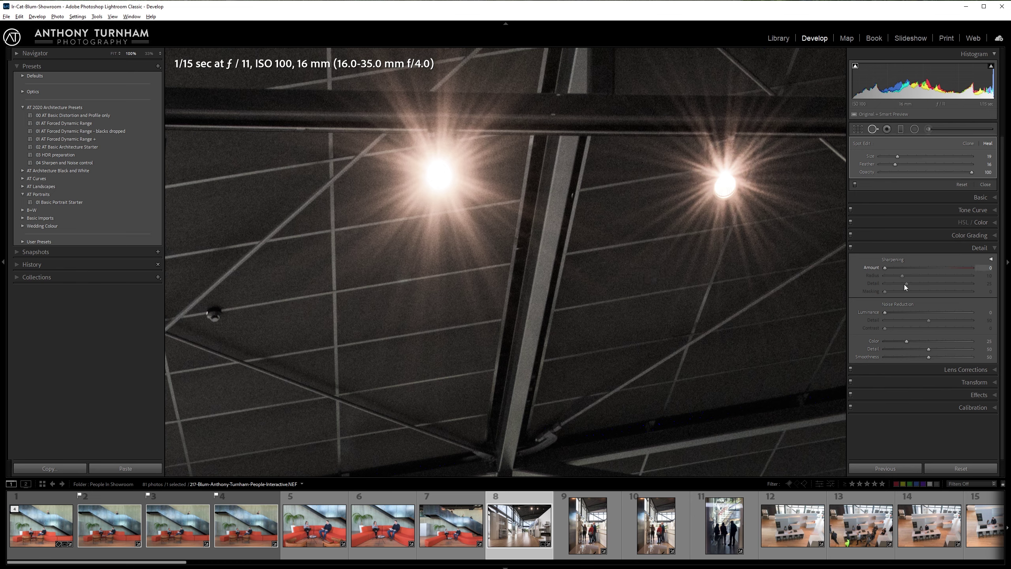
{"action": "left_click_drag", "start_coordinate": [893, 272], "coordinate": [948, 268]}
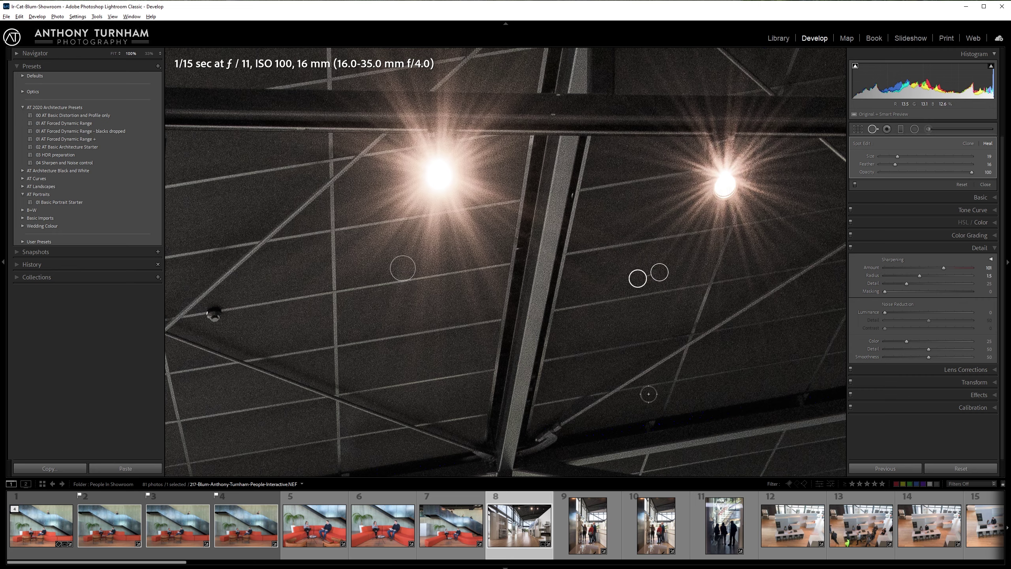
{"action": "left_click_drag", "start_coordinate": [646, 401], "coordinate": [570, 140]}
{"action": "left_click_drag", "start_coordinate": [634, 384], "coordinate": [718, 246]}
{"action": "left_click_drag", "start_coordinate": [663, 376], "coordinate": [653, 152]}
{"action": "mouse_move", "coordinate": [642, 438]}
{"action": "left_mouse_down"}
{"action": "mouse_move", "coordinate": [630, 320]}
{"action": "mouse_move", "coordinate": [648, 194]}
{"action": "left_mouse_up"}
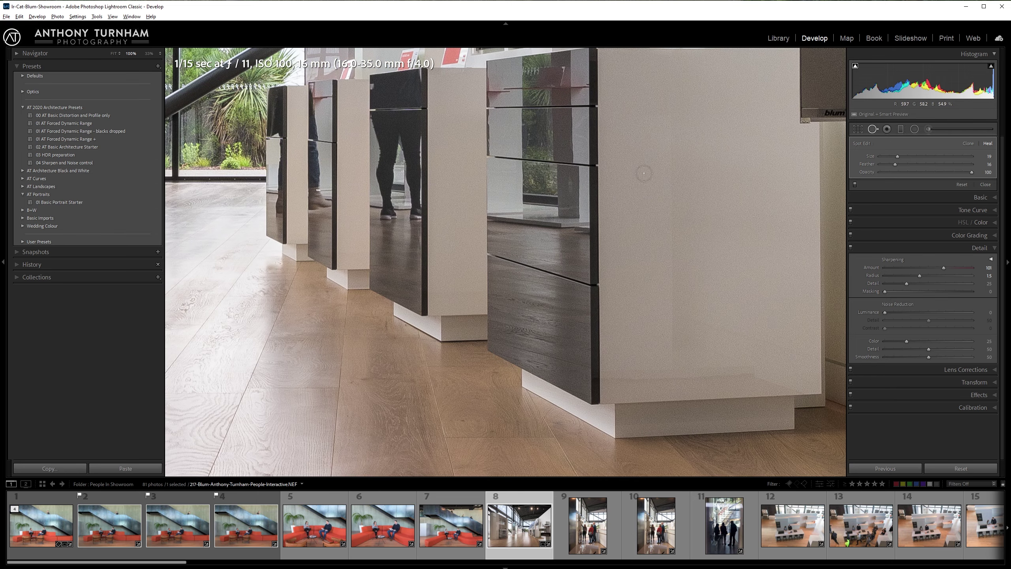
Set Luminance noise reduction to 27 and compare the cabinets with the Detail adjustments off and on
{"action": "left_click", "coordinate": [899, 313]}
{"action": "left_click", "coordinate": [909, 312]}
{"action": "left_click", "coordinate": [852, 246]}
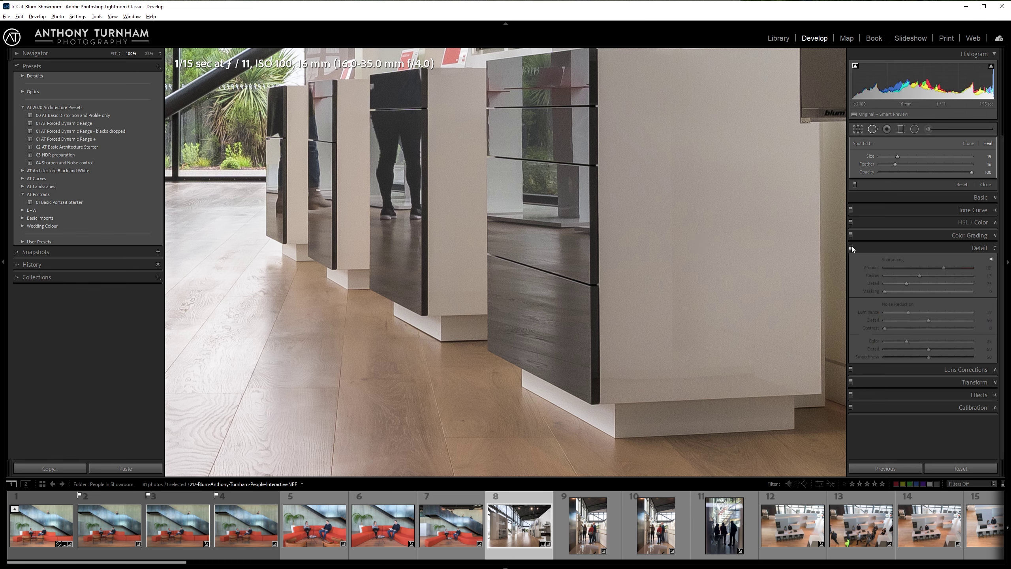
{"action": "left_click", "coordinate": [852, 247]}
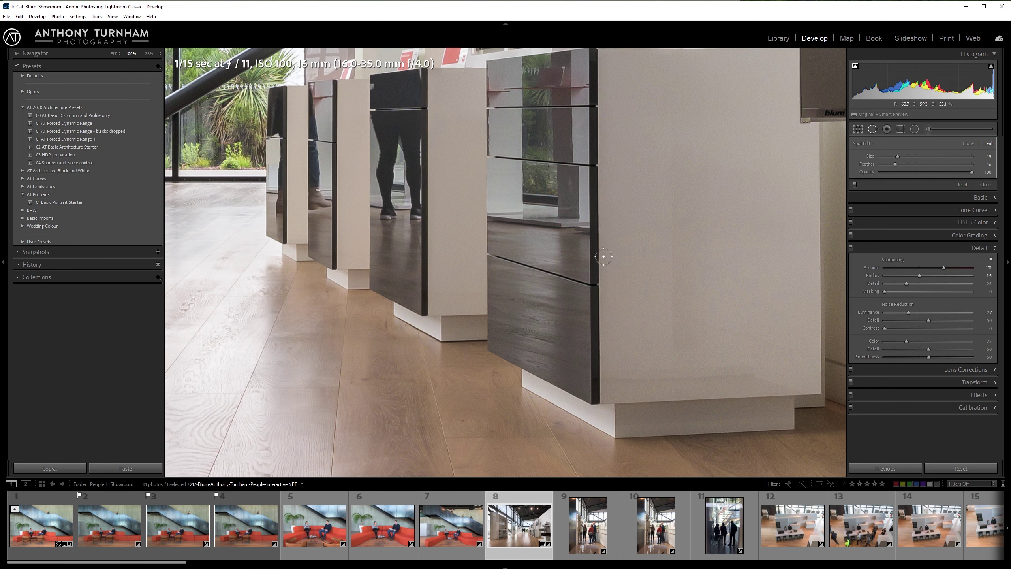
Spot-heal small marks on the dark diagonal column and near the top of the white wall, and close spot removal
{"action": "left_click_drag", "start_coordinate": [237, 364], "coordinate": [652, 239]}
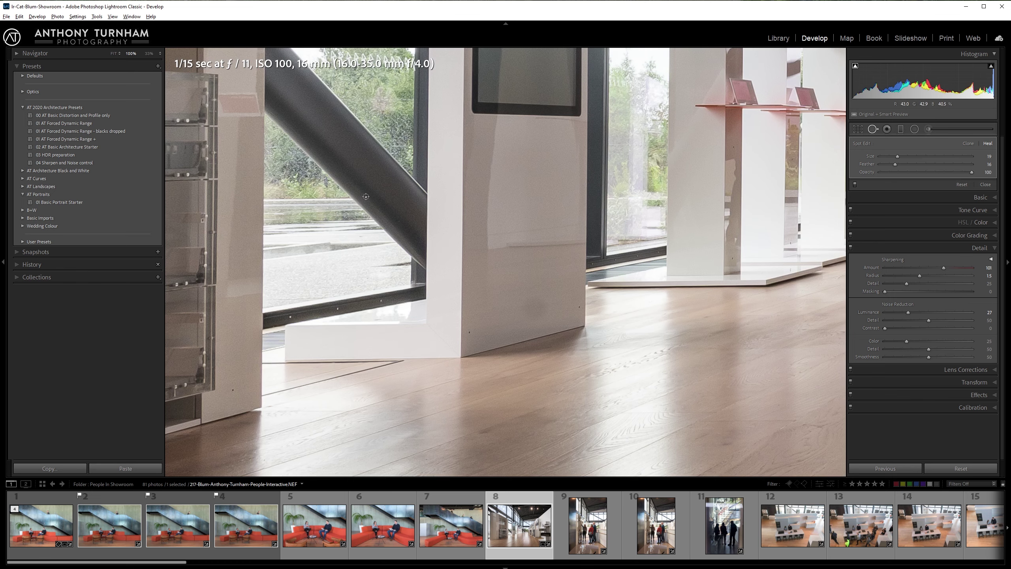
{"action": "left_click", "coordinate": [366, 197]}
{"action": "key", "text": "z"}
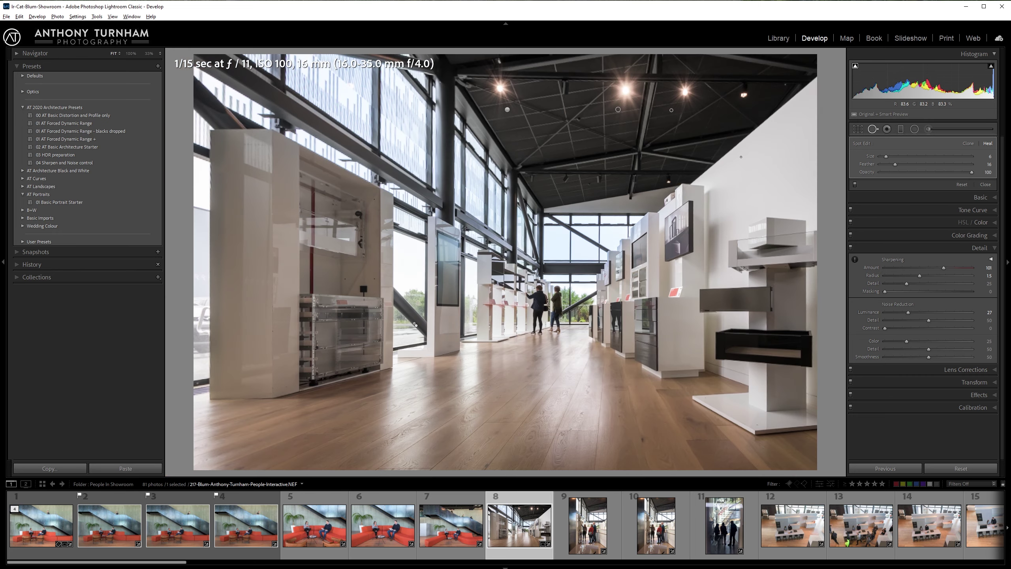
{"action": "scroll", "coordinate": [788, 85], "scroll_direction": "up", "scroll_amount": 5}
{"action": "left_click", "coordinate": [786, 84]}
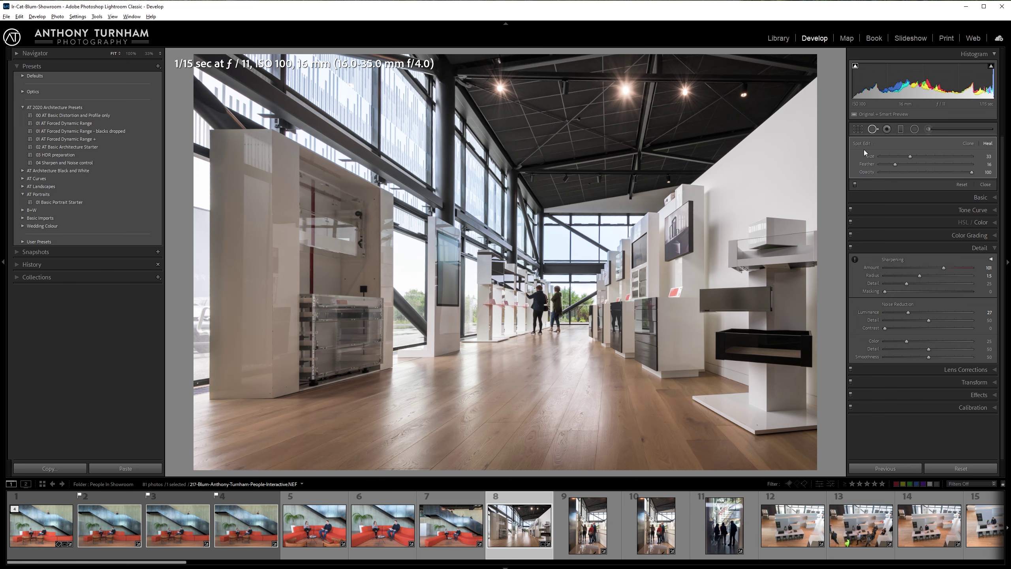
{"action": "left_click", "coordinate": [873, 128]}
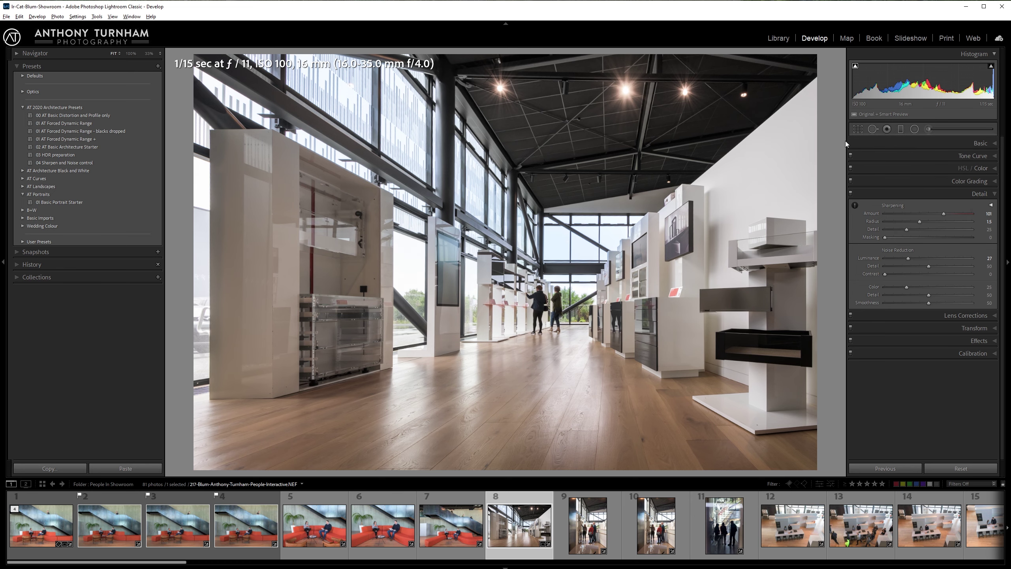
Compare the edited showroom photo with its before version
{"action": "key", "text": "backslash"}
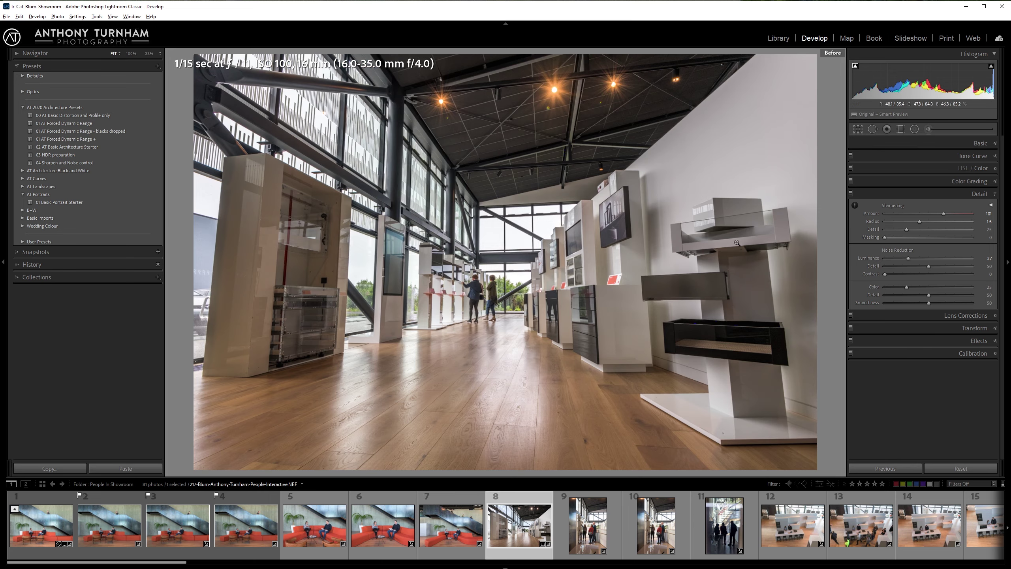
{"action": "key", "text": "backslash"}
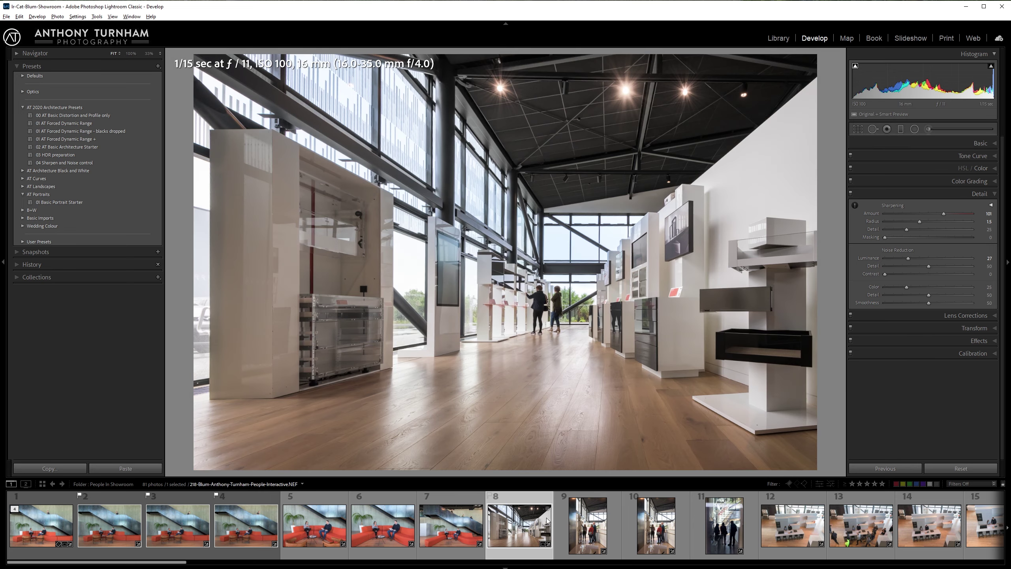
Create a virtual copy of the edited showroom photo and reset all of the copy's adjustments
{"action": "right_click", "coordinate": [533, 522]}
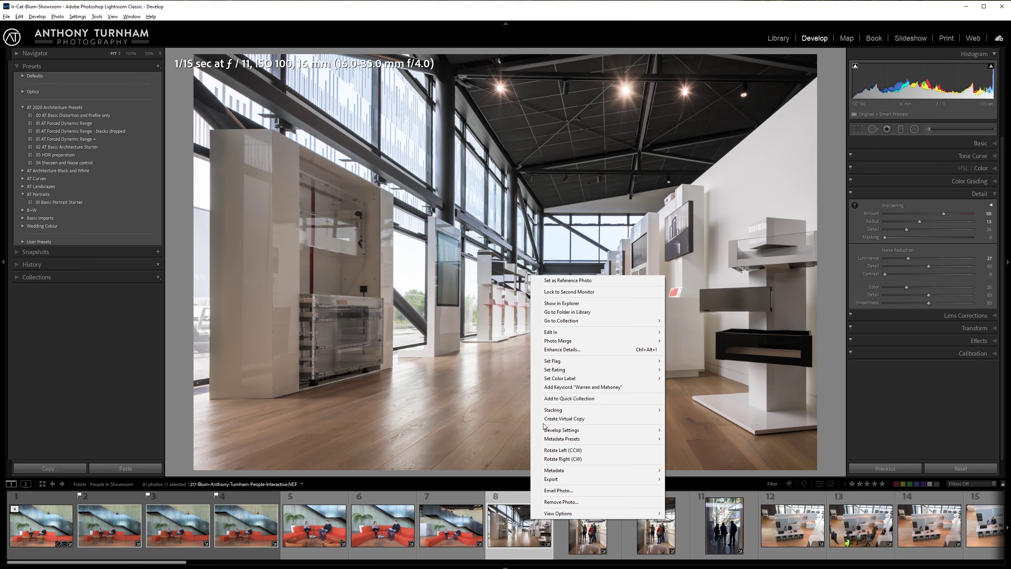
{"action": "left_click", "coordinate": [567, 418]}
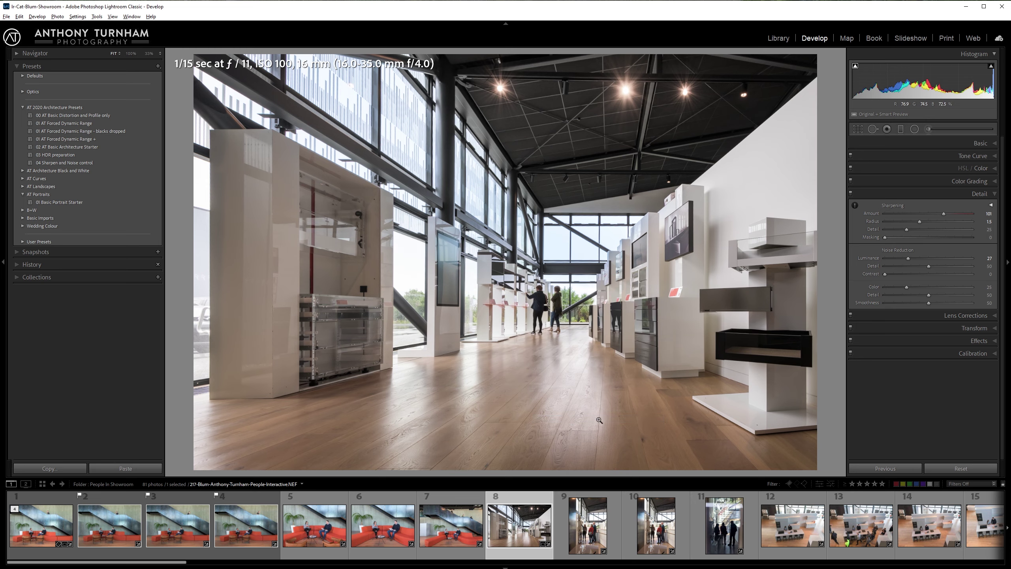
{"action": "left_click", "coordinate": [950, 467]}
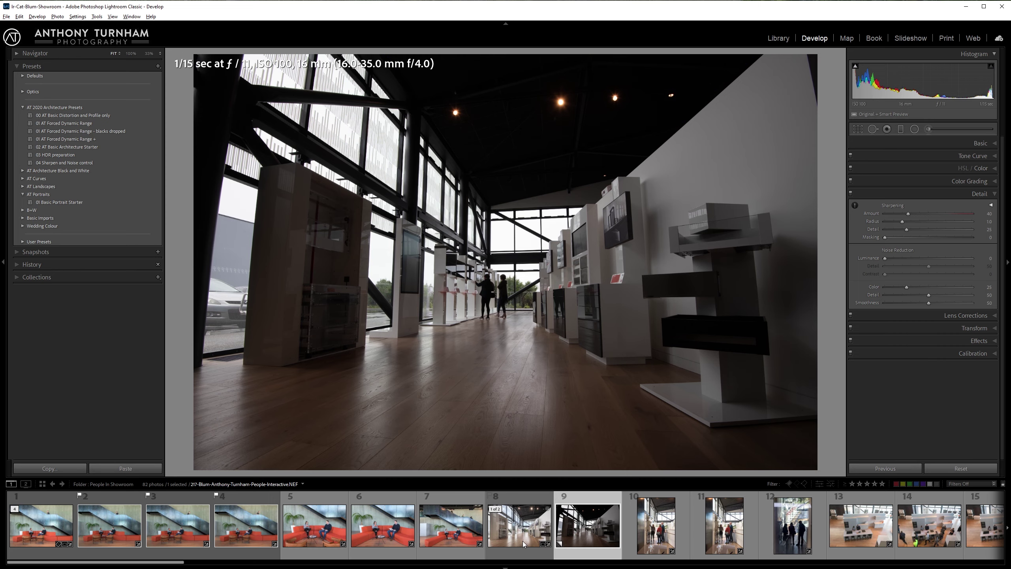
Compare the edited photo and the reset virtual copy together in Survey view, enlarged with the panels hidden
{"action": "left_click", "coordinate": [549, 528]}
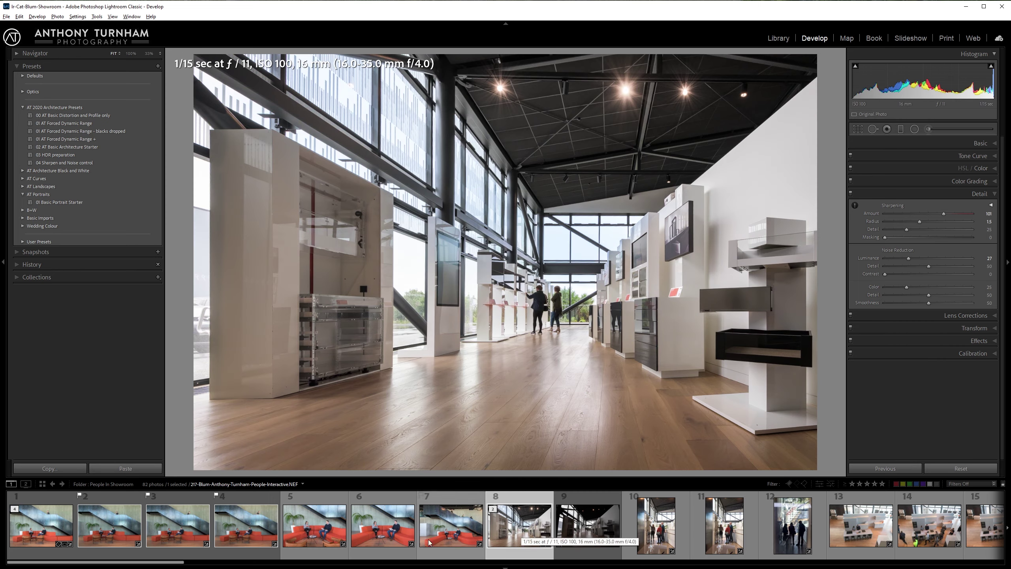
{"action": "left_click", "coordinate": [3, 239]}
{"action": "left_click", "coordinate": [568, 512], "text": "ctrl"}
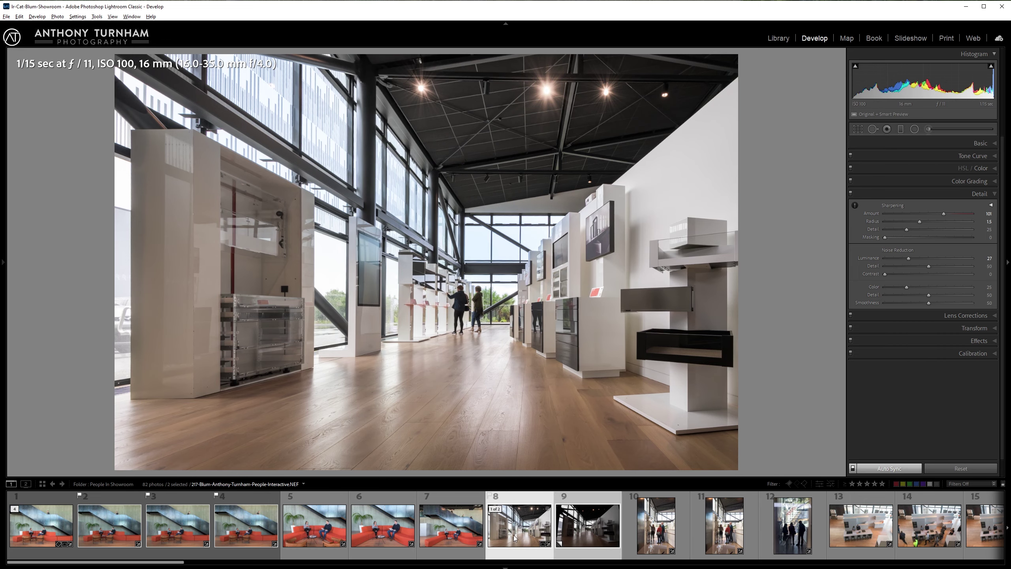
{"action": "key", "text": "n"}
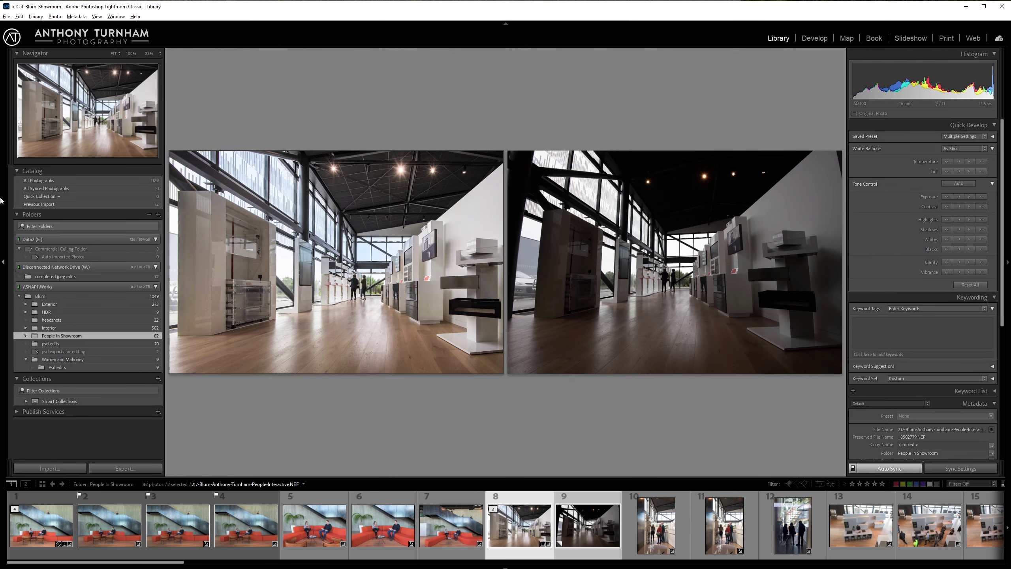
{"action": "key", "text": "Tab"}
{"action": "key", "text": "shift+f"}
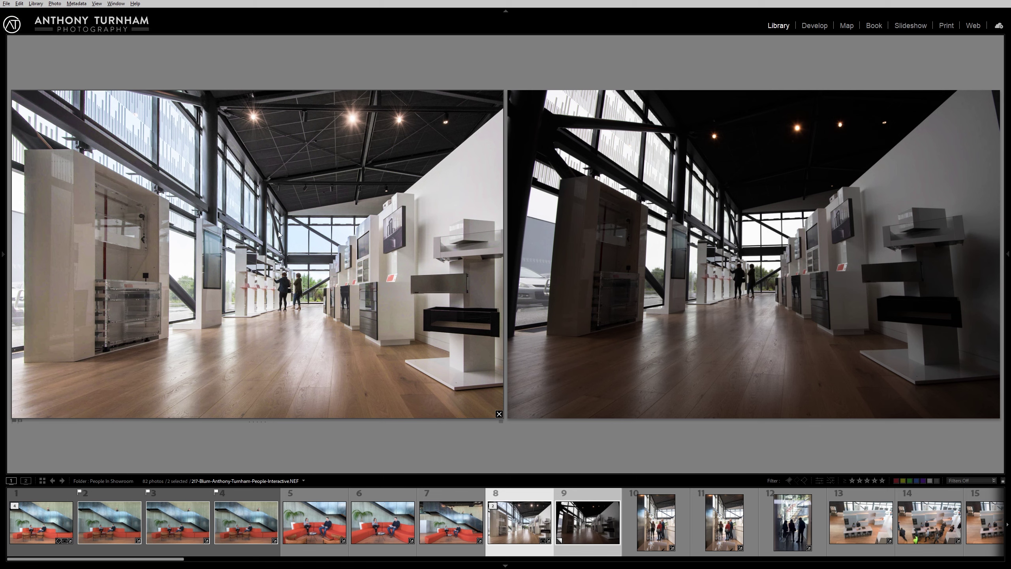
Reopen the edited photo in Develop and set the far-window radial filter's Temp to -56
{"action": "left_click", "coordinate": [530, 526]}
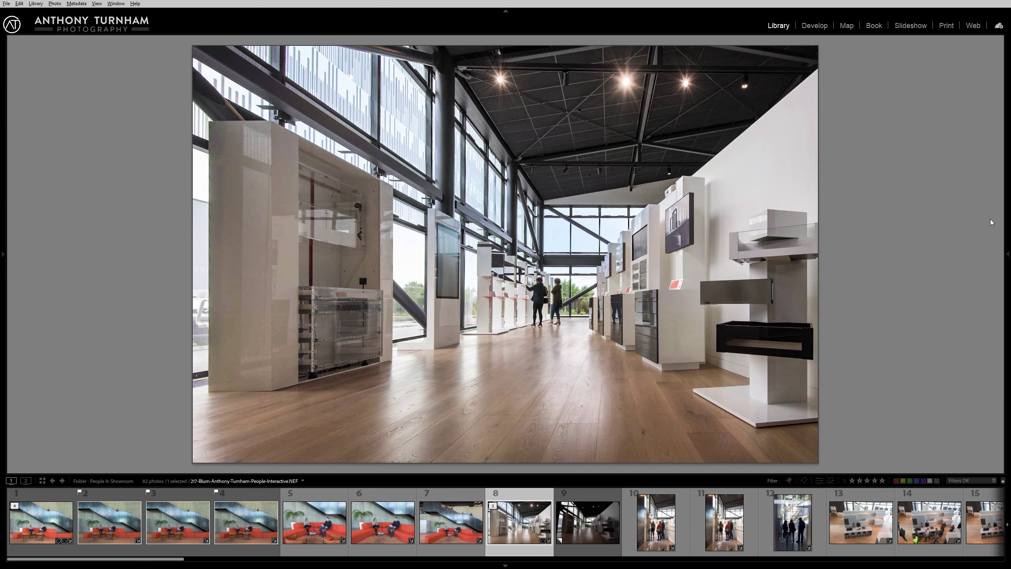
{"action": "left_click", "coordinate": [1008, 247]}
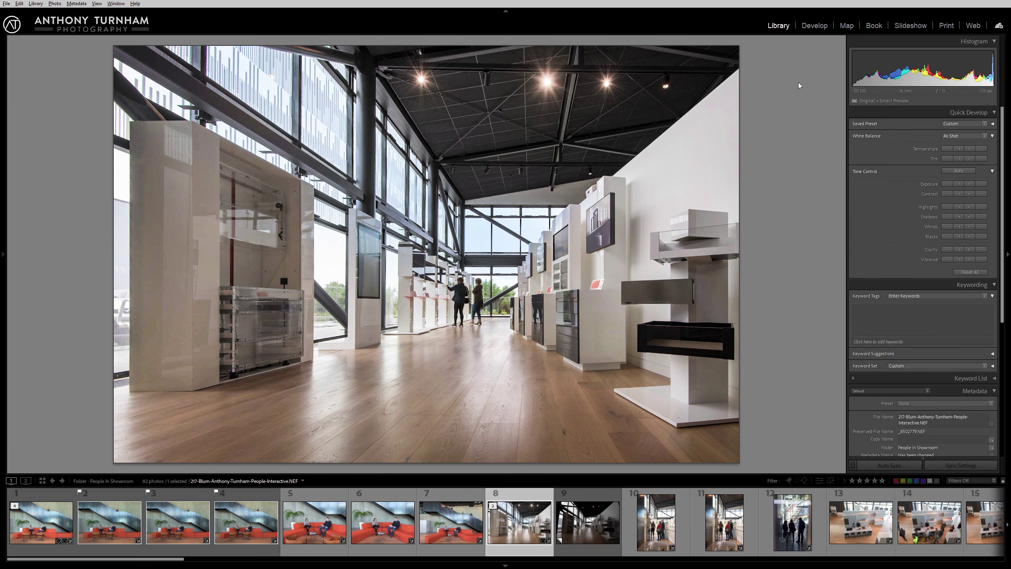
{"action": "left_click", "coordinate": [814, 25]}
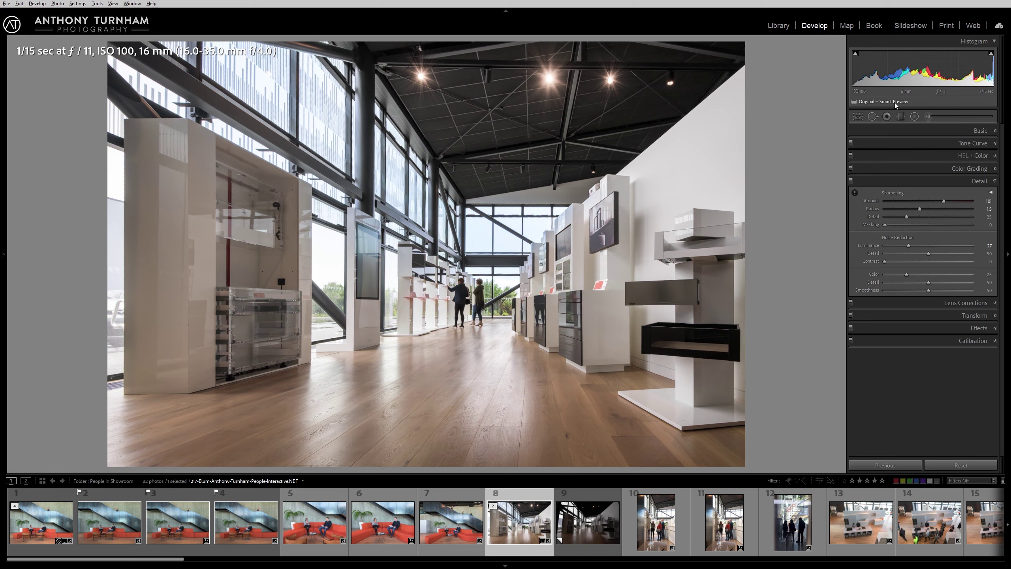
{"action": "left_click", "coordinate": [915, 116]}
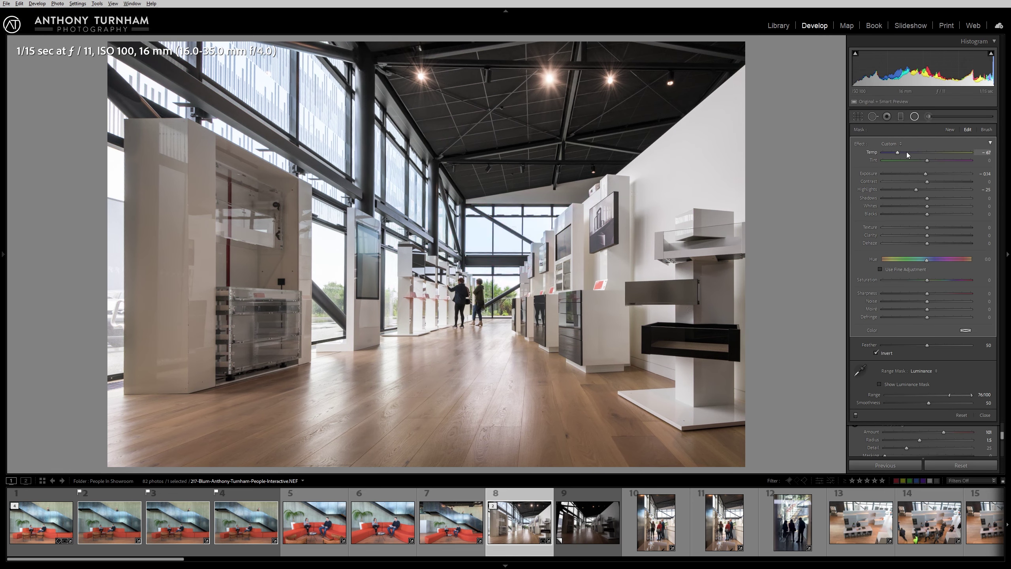
{"action": "left_click_drag", "start_coordinate": [910, 153], "coordinate": [912, 153]}
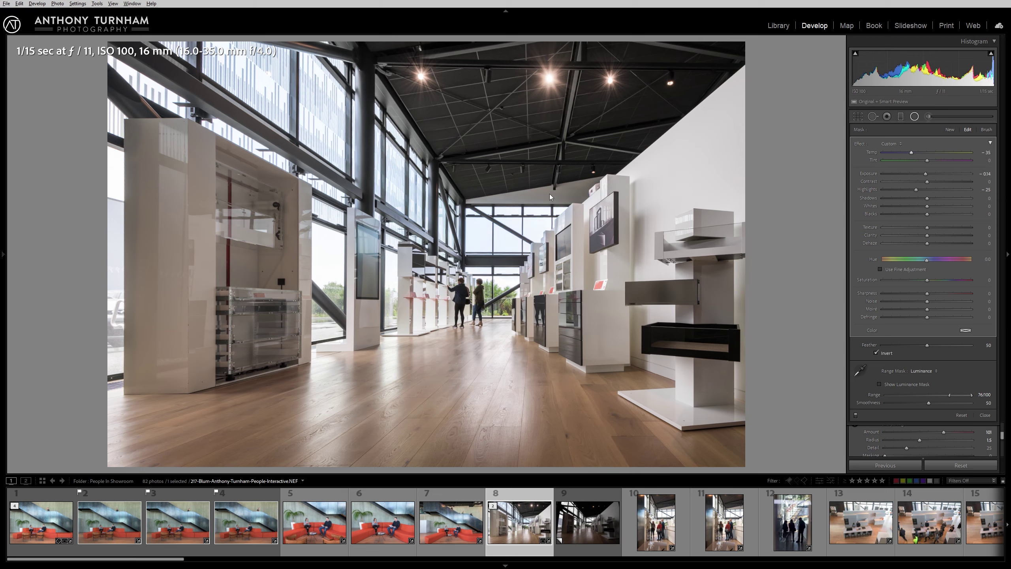
{"action": "key", "text": "ctrl+z"}
{"action": "left_click_drag", "start_coordinate": [898, 153], "coordinate": [903, 153]}
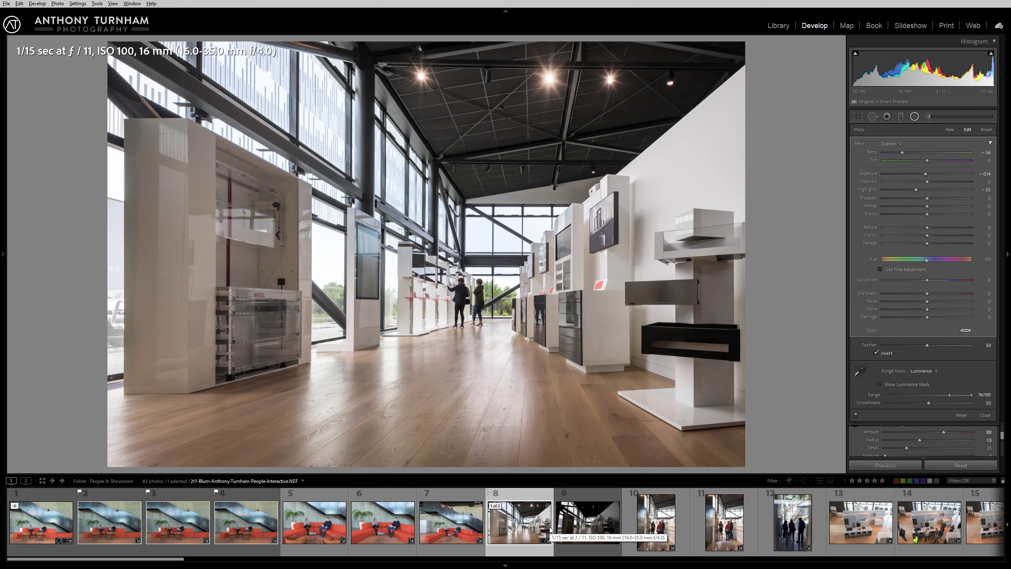
Send a 16-bit Adobe RGB (1998) TIFF copy of the photo with Lightroom adjustments to Luminar AI
{"action": "right_click", "coordinate": [526, 519]}
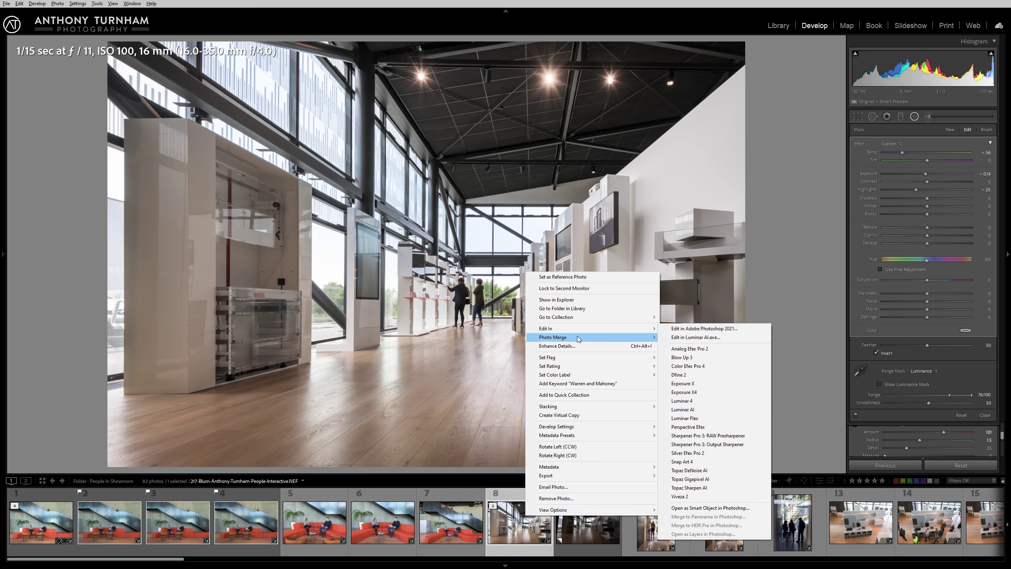
{"action": "mouse_move", "coordinate": [587, 332]}
{"action": "left_click", "coordinate": [698, 410]}
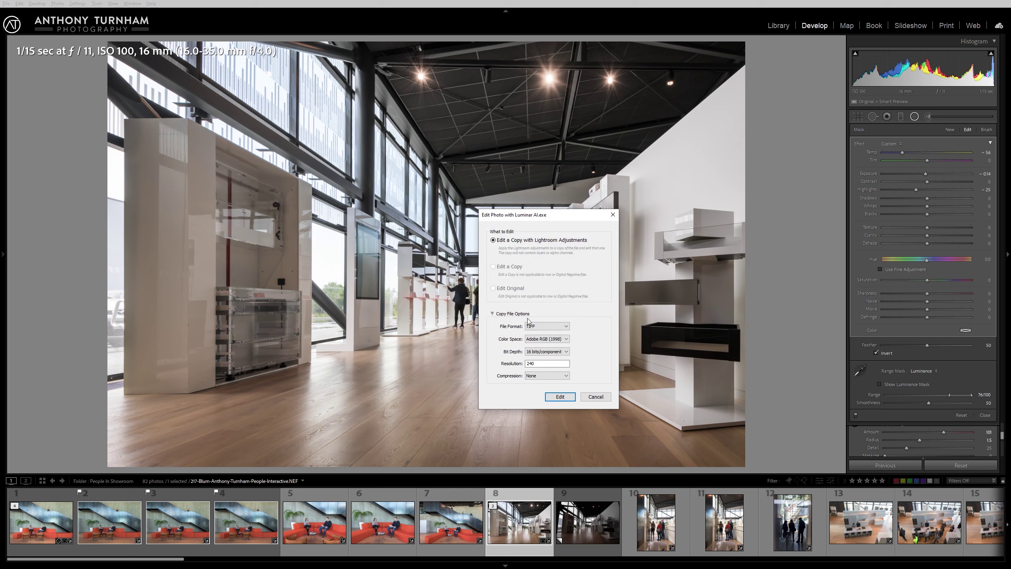
{"action": "left_click", "coordinate": [560, 397]}
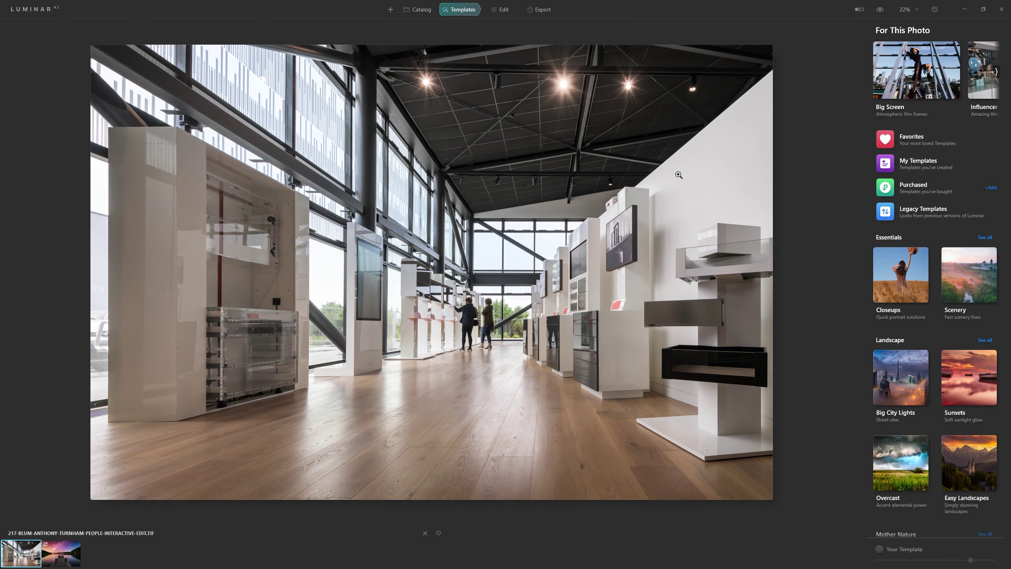
{"action": "left_click", "coordinate": [509, 15]}
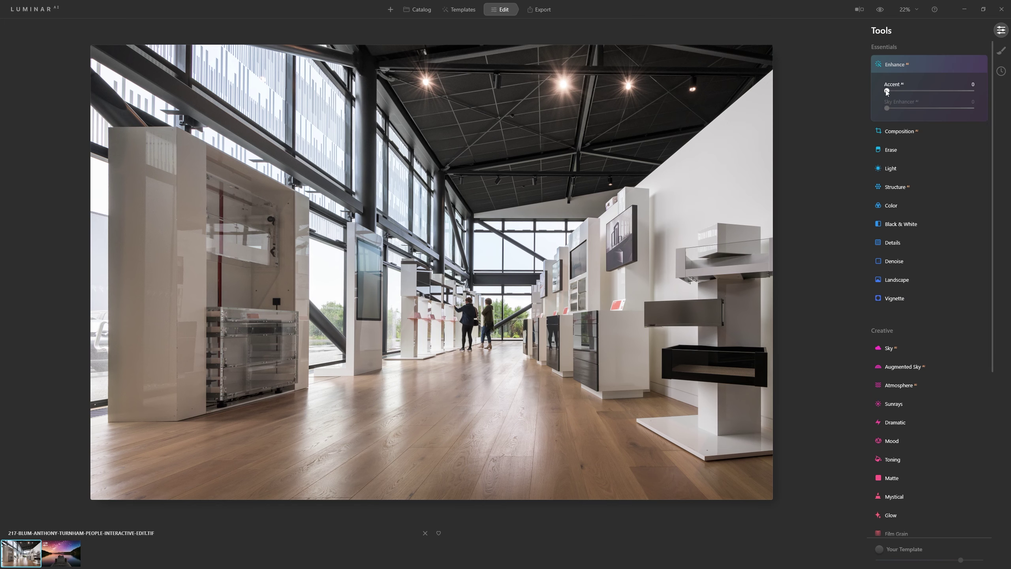
{"action": "mouse_move", "coordinate": [888, 91]}
{"action": "left_mouse_down"}
{"action": "mouse_move", "coordinate": [938, 93]}
{"action": "mouse_move", "coordinate": [882, 98]}
{"action": "mouse_move", "coordinate": [929, 93]}
{"action": "mouse_move", "coordinate": [866, 83]}
{"action": "mouse_move", "coordinate": [925, 93]}
{"action": "mouse_move", "coordinate": [874, 96]}
{"action": "left_mouse_up"}
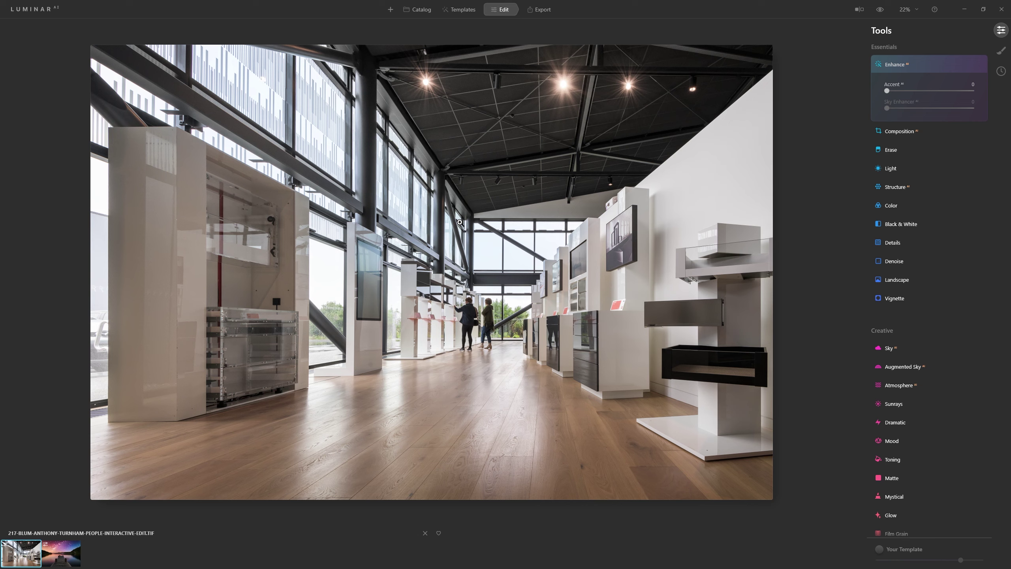
{"action": "left_click", "coordinate": [463, 10]}
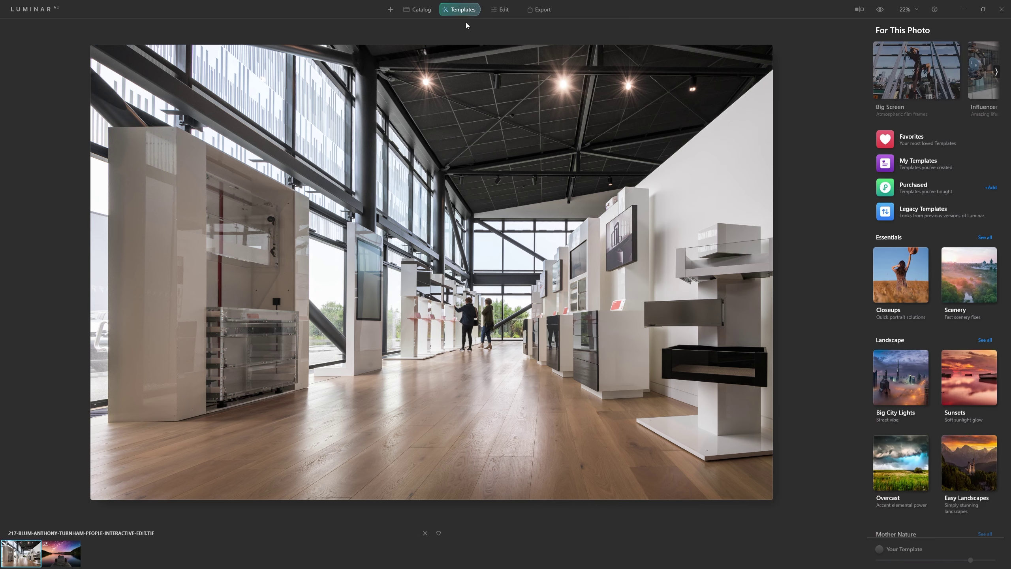
Try the AT Architecture Enhancer IV template from My Templates and compare the photo before and after in split view
{"action": "left_click", "coordinate": [930, 157]}
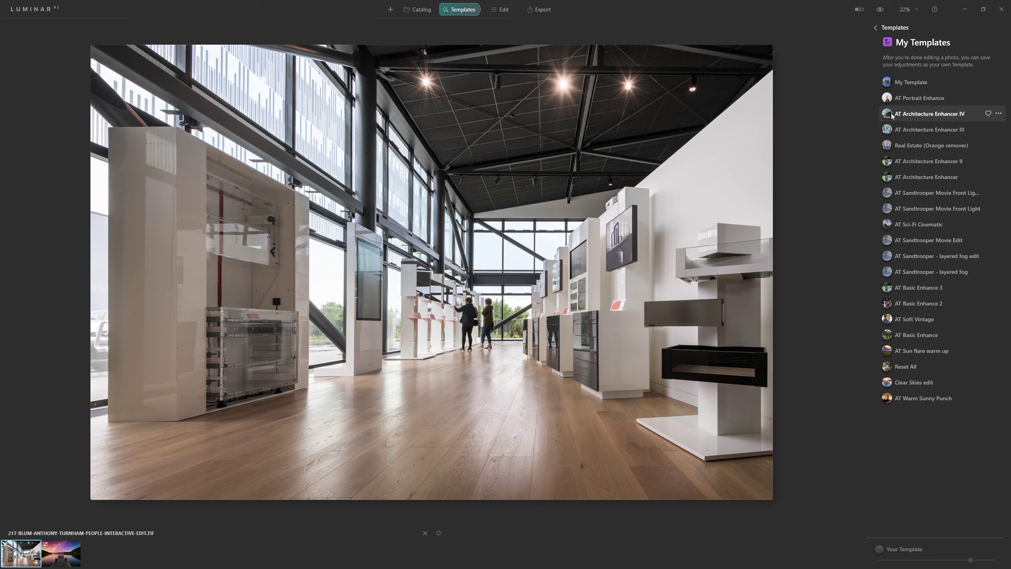
{"action": "left_click", "coordinate": [955, 115]}
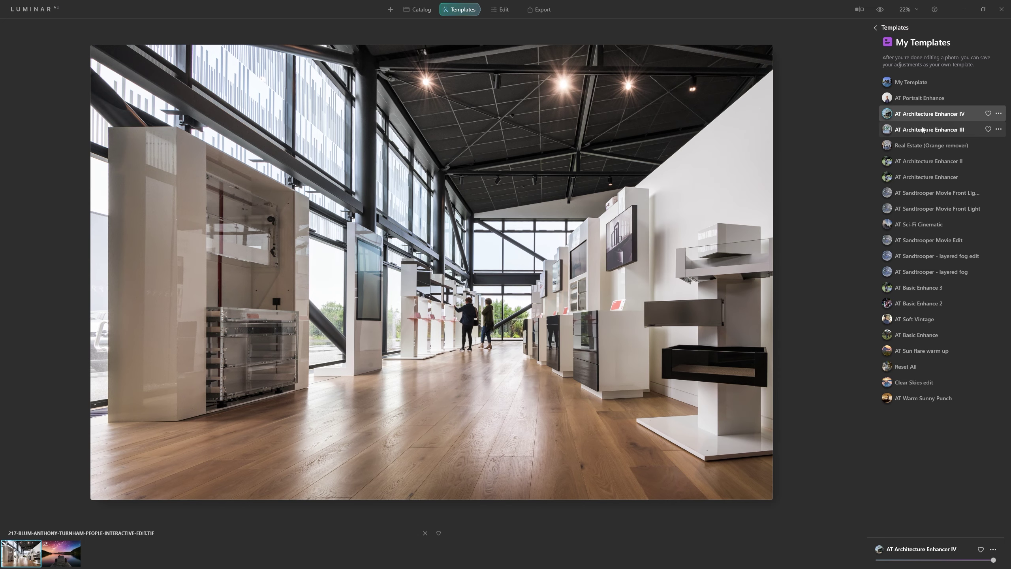
{"action": "left_click", "coordinate": [877, 11]}
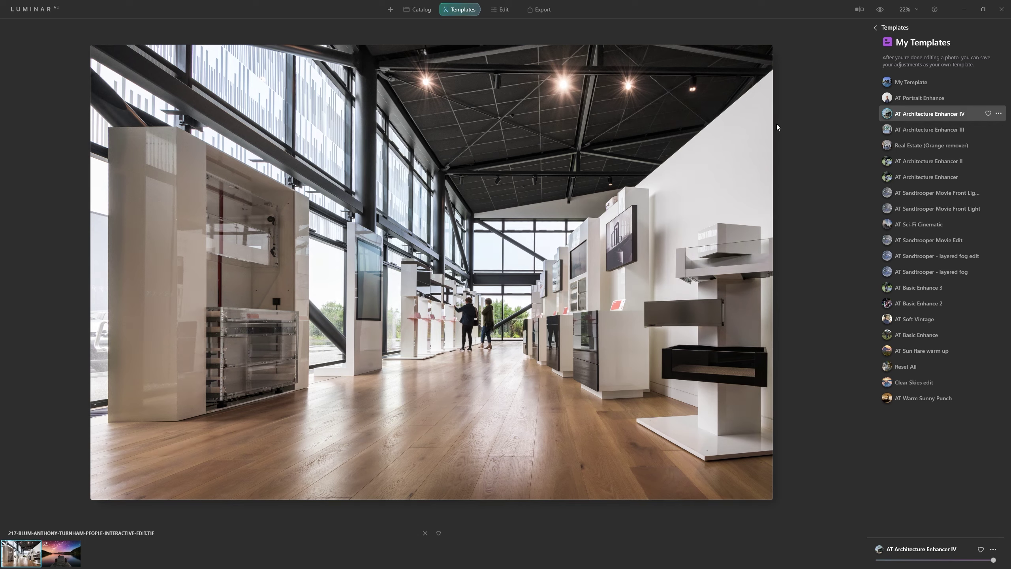
{"action": "left_click", "coordinate": [860, 9]}
{"action": "left_click_drag", "start_coordinate": [431, 154], "coordinate": [403, 245]}
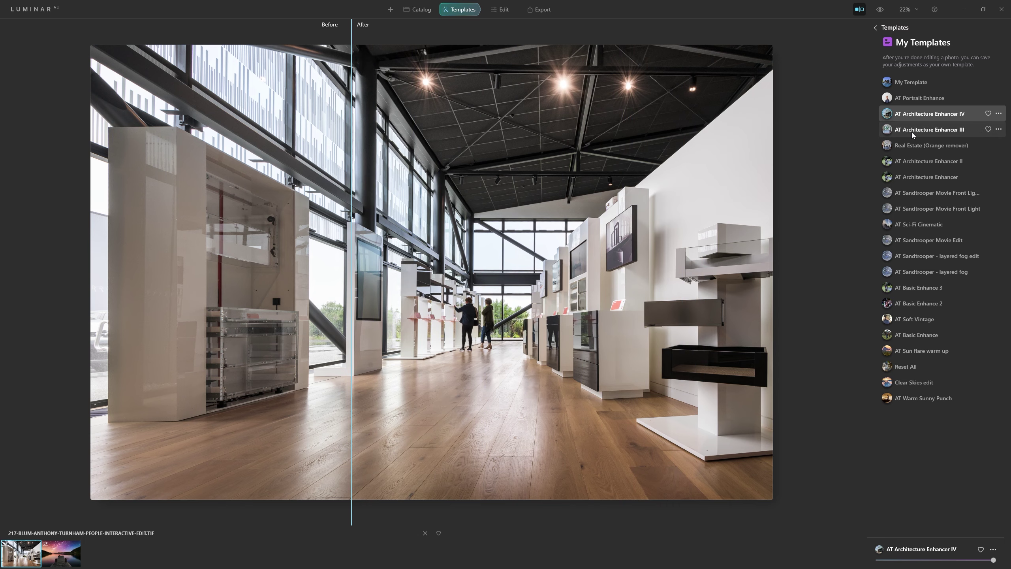
Apply the AT Architecture Enhancer II template to the showroom photo and compare it repeatedly with the original
{"action": "left_click", "coordinate": [945, 162]}
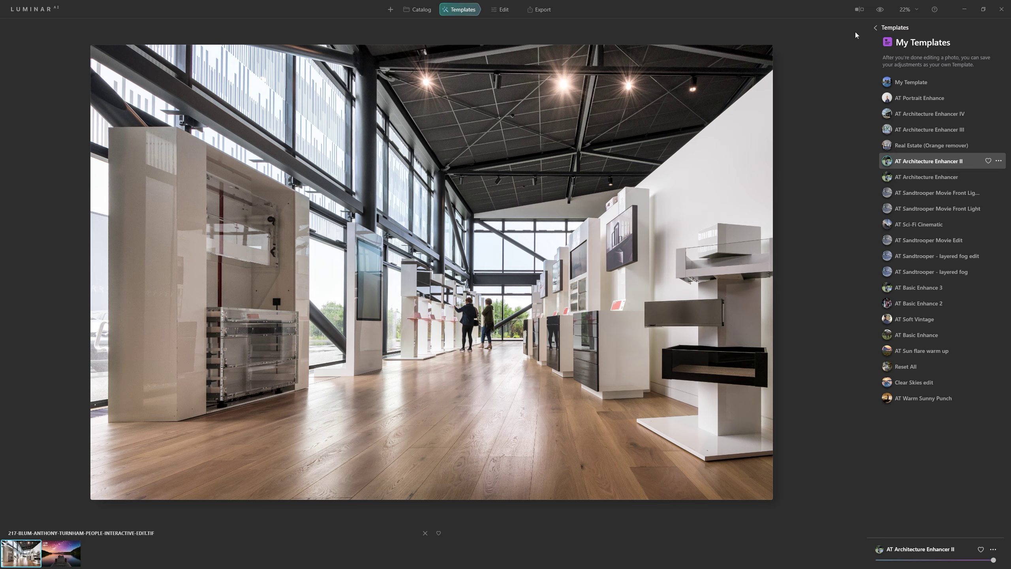
{"action": "left_click", "coordinate": [880, 12]}
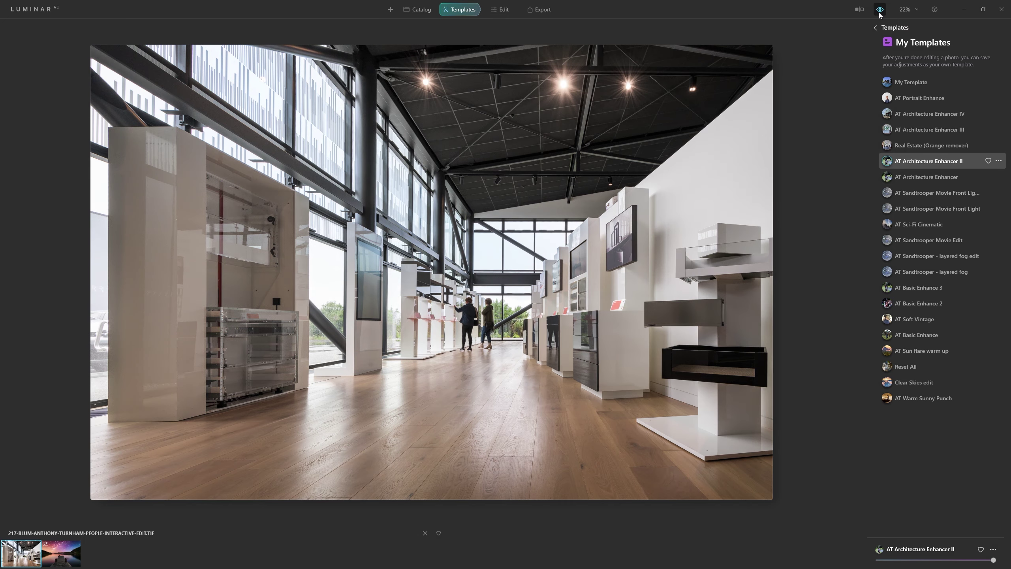
{"action": "left_click", "coordinate": [880, 13]}
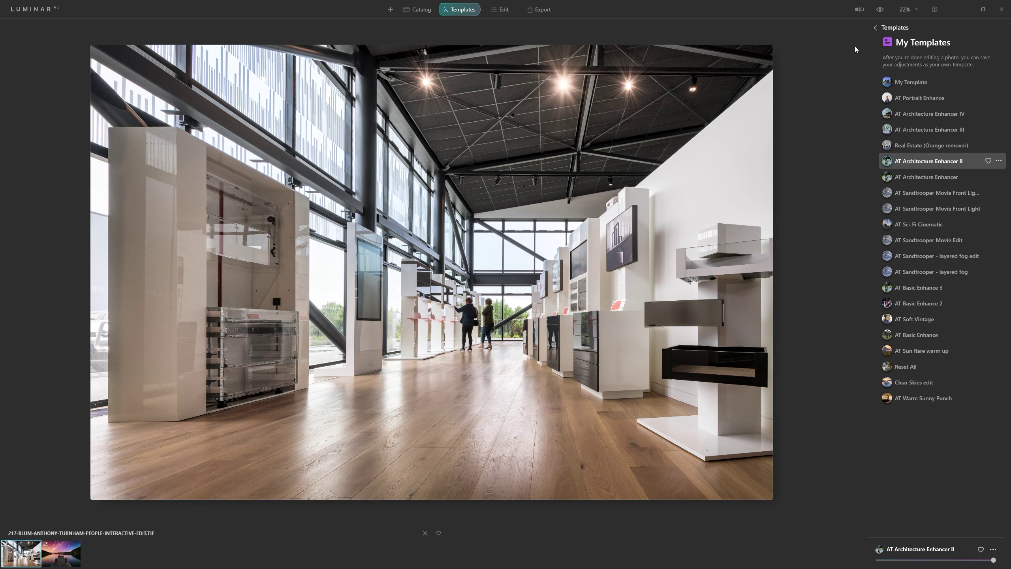
{"action": "left_click", "coordinate": [880, 10]}
{"action": "left_click", "coordinate": [880, 9]}
{"action": "left_click", "coordinate": [881, 10]}
{"action": "left_click", "coordinate": [880, 10]}
Reduce the AT Architecture Enhancer II template's strength to about half and compare the result with the original
{"action": "left_click_drag", "start_coordinate": [995, 562], "coordinate": [938, 562]}
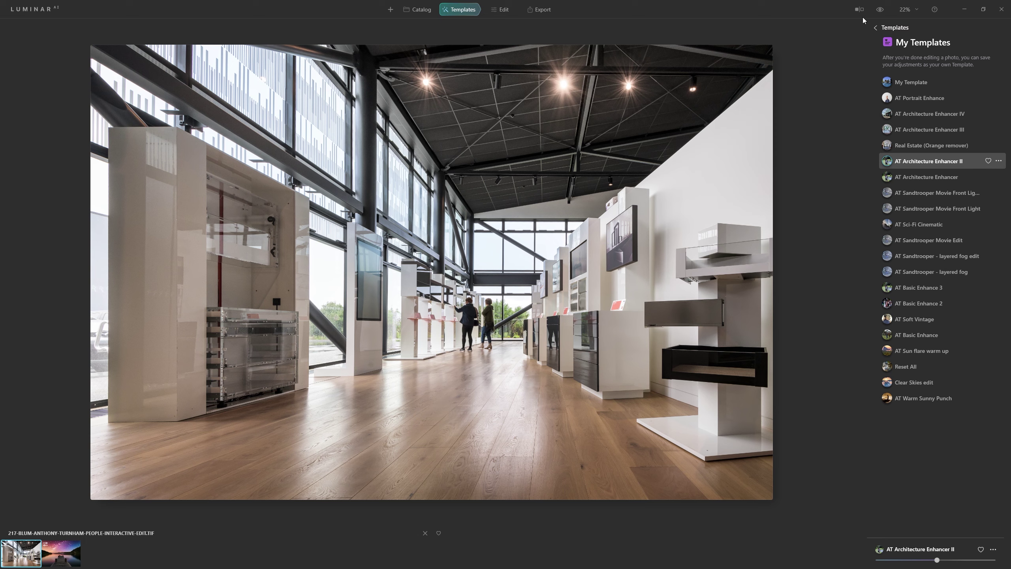
{"action": "left_click", "coordinate": [881, 10]}
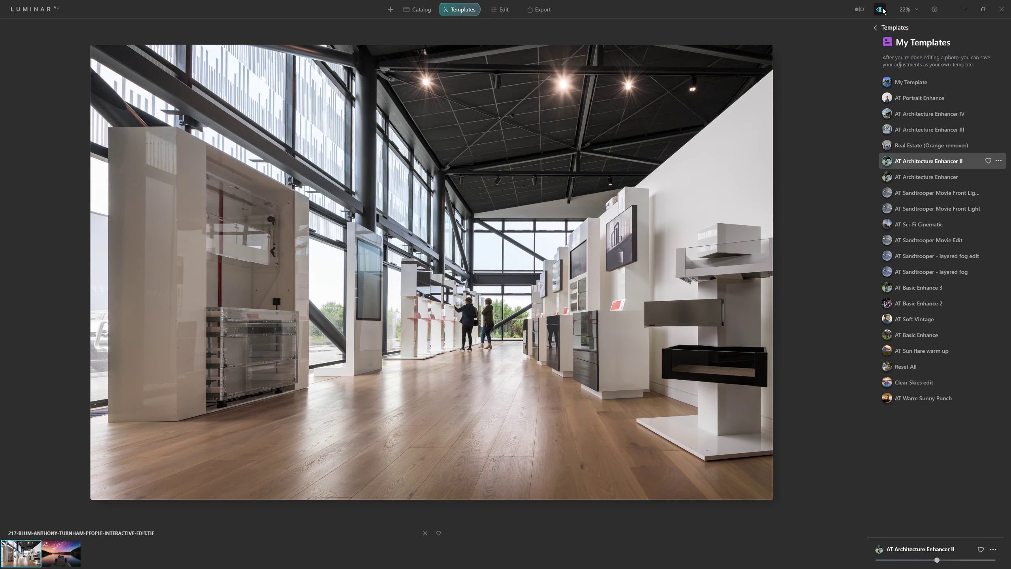
{"action": "left_click", "coordinate": [881, 9]}
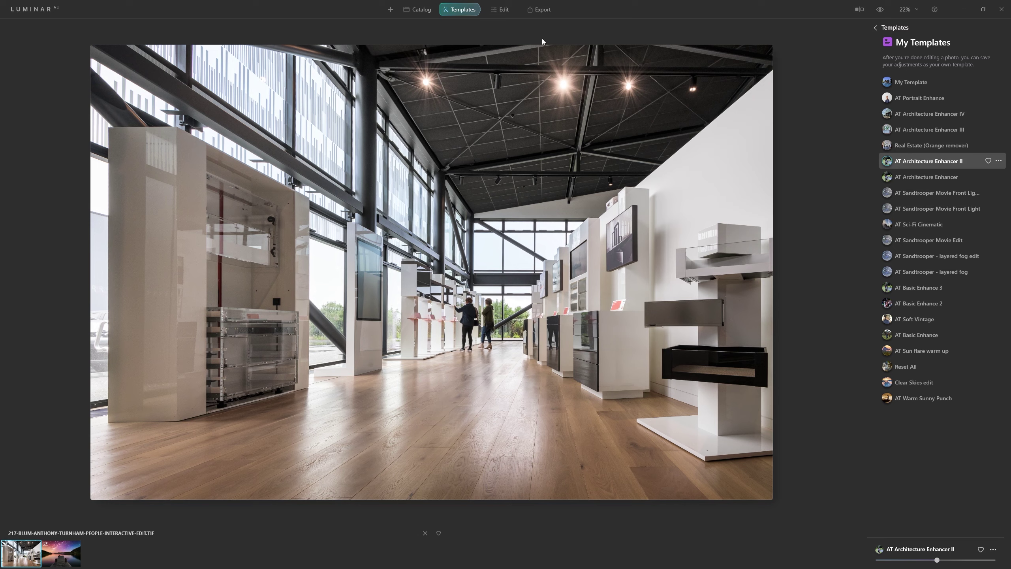
Export the enhanced photo to disk as an actual-size sRGB JPEG at 300 pixel/inch
{"action": "left_click", "coordinate": [545, 13]}
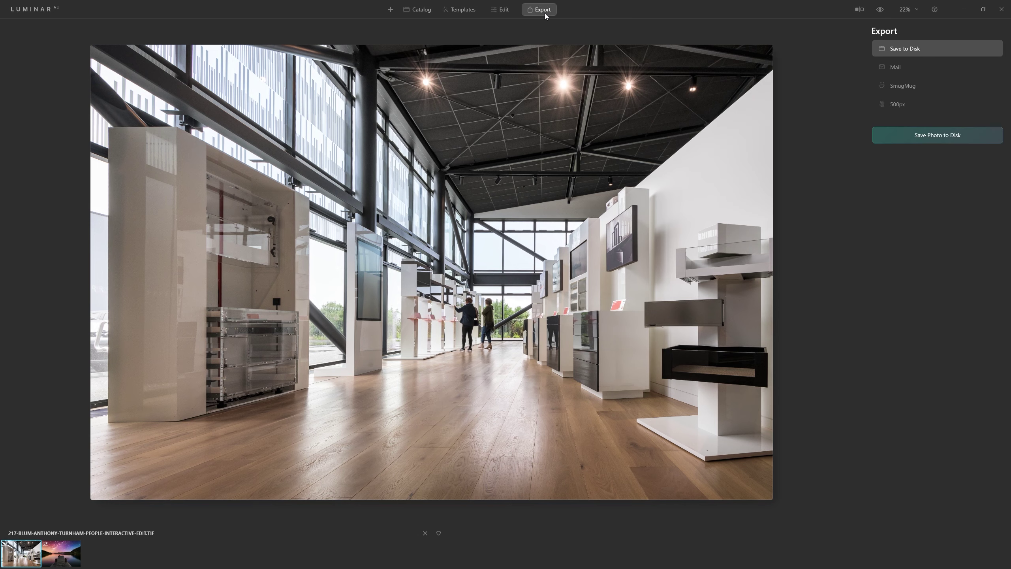
{"action": "left_click", "coordinate": [926, 138]}
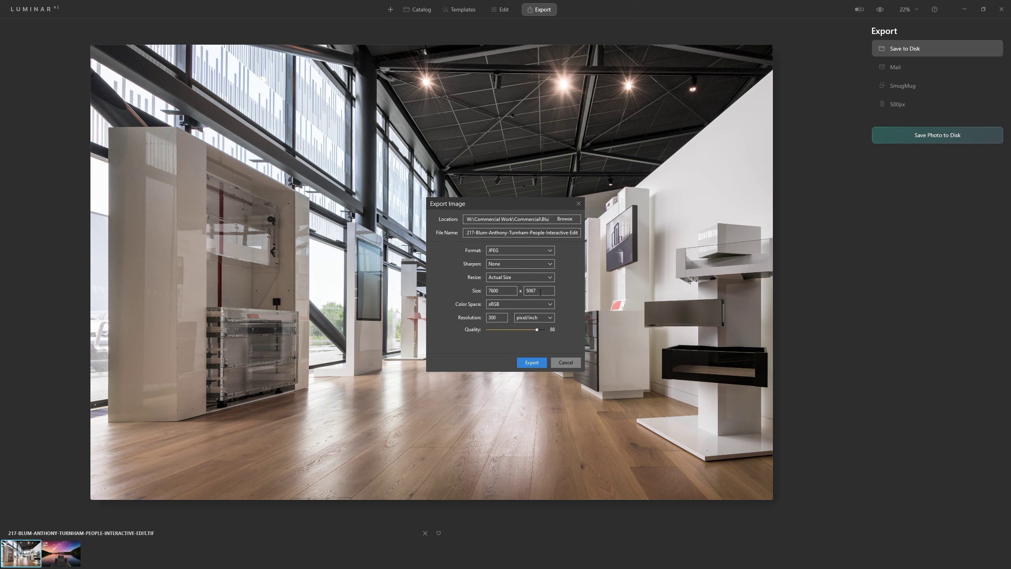
{"action": "left_click", "coordinate": [540, 366]}
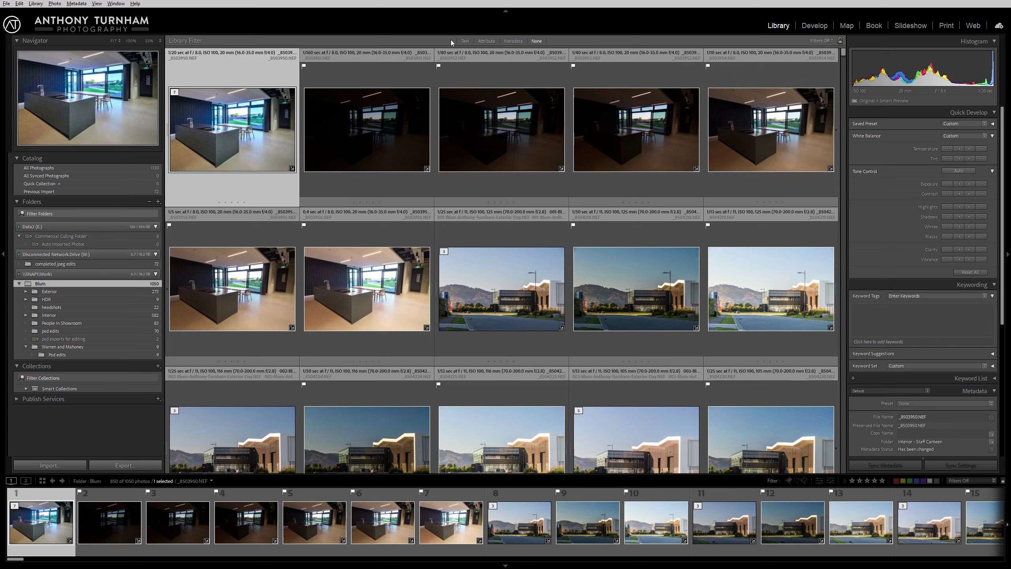
In Lightroom, filter the Blum folder by the text "022" and open the evening building exterior photo in Develop
{"action": "left_click", "coordinate": [465, 41]}
{"action": "type", "text": "022"}
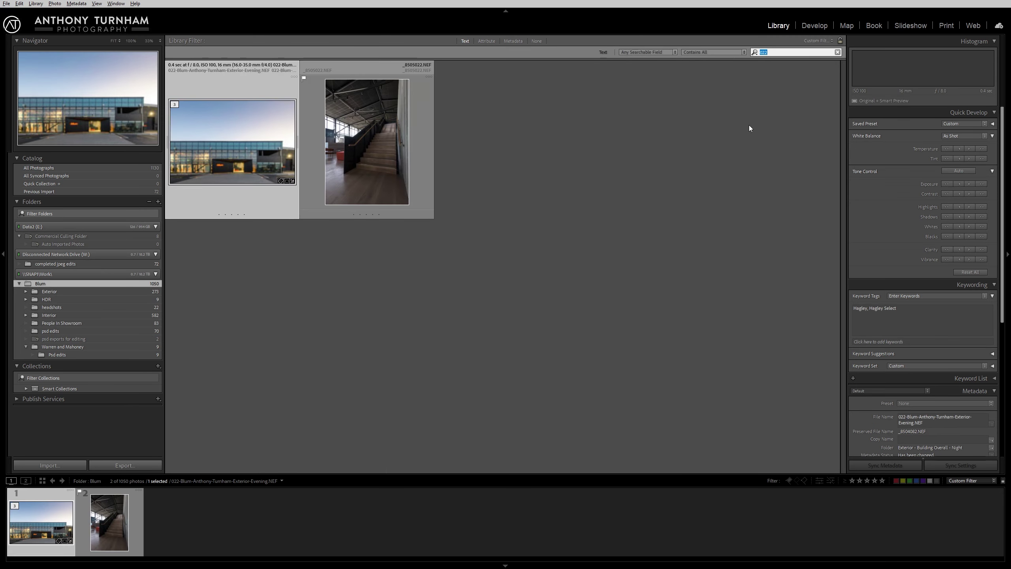
{"action": "left_click", "coordinate": [228, 149]}
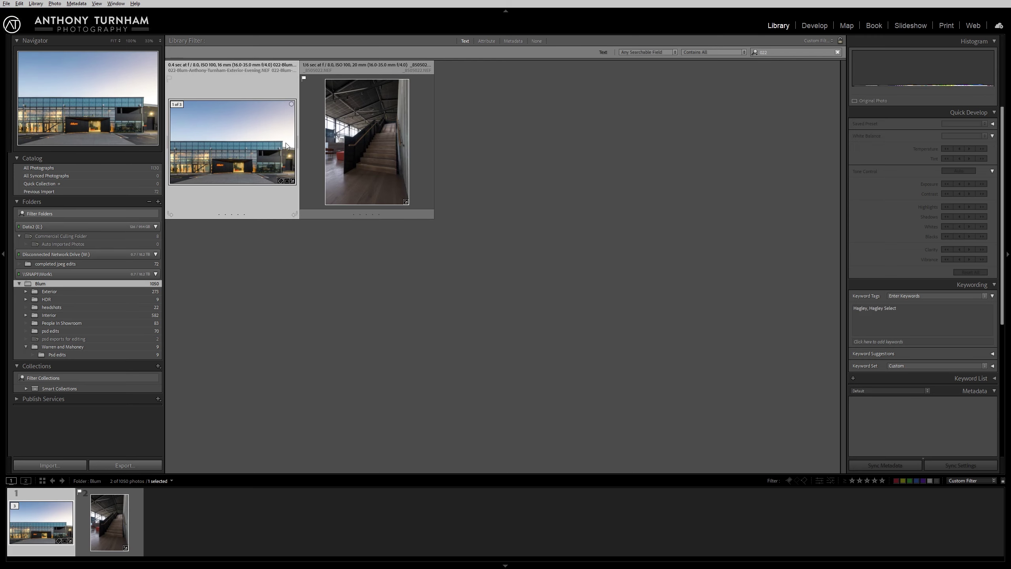
{"action": "double_click", "coordinate": [229, 149]}
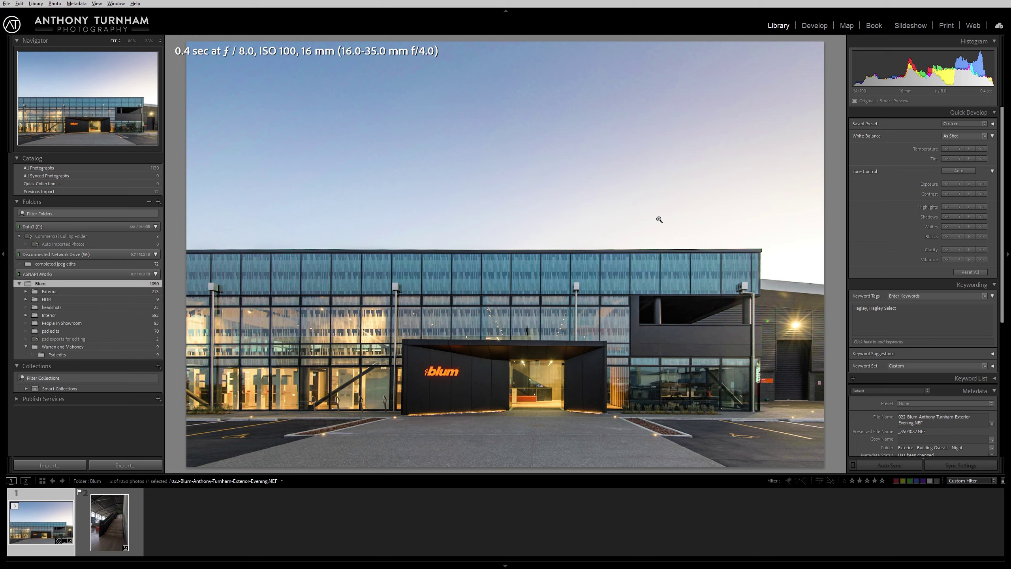
{"action": "left_click", "coordinate": [806, 32]}
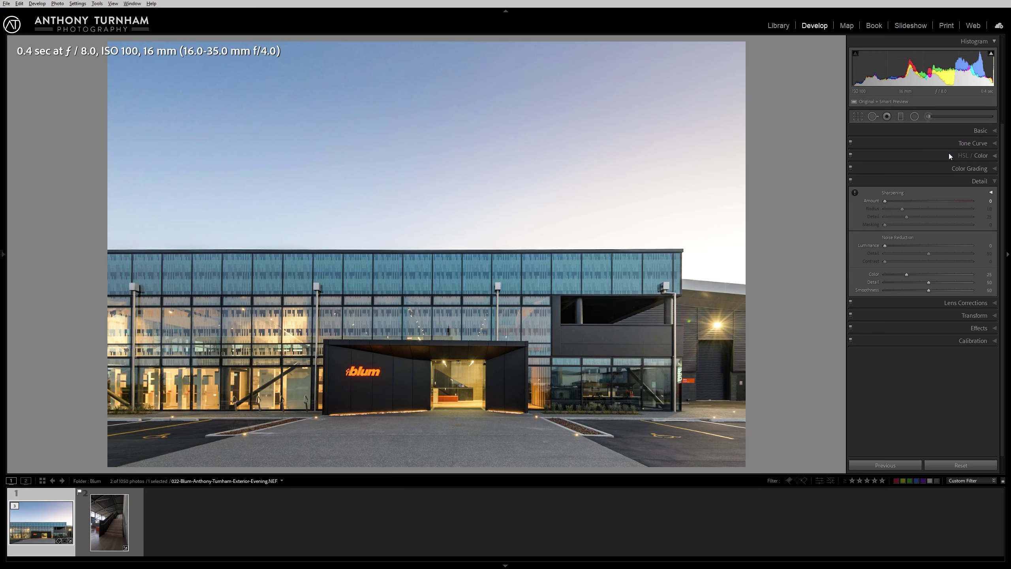
Increase the building photo's sharpening Amount and add some Luminance noise reduction
{"action": "left_click", "coordinate": [937, 201]}
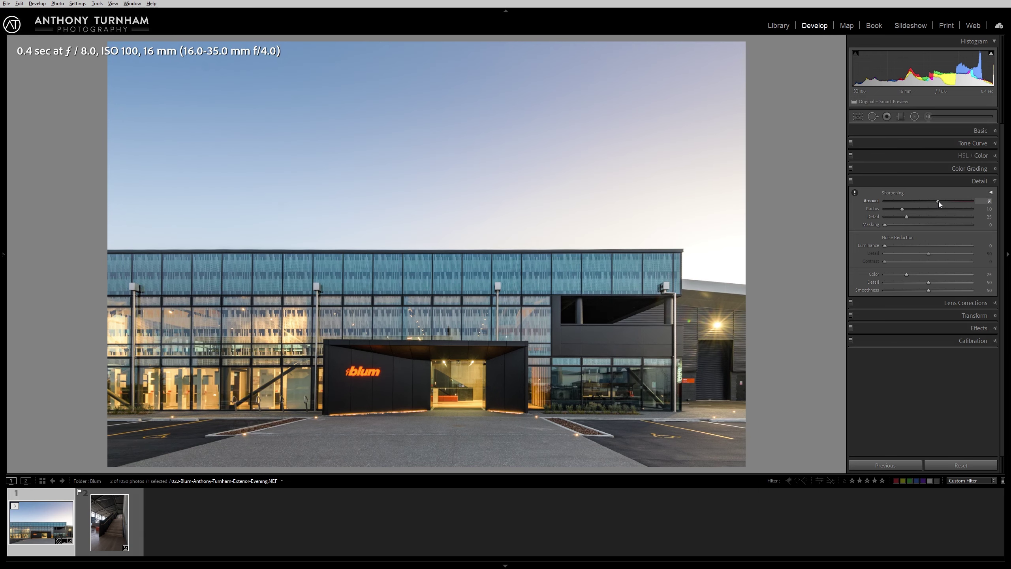
{"action": "left_click_drag", "start_coordinate": [939, 200], "coordinate": [920, 211]}
{"action": "left_click_drag", "start_coordinate": [894, 246], "coordinate": [899, 247]}
{"action": "left_click", "coordinate": [998, 133]}
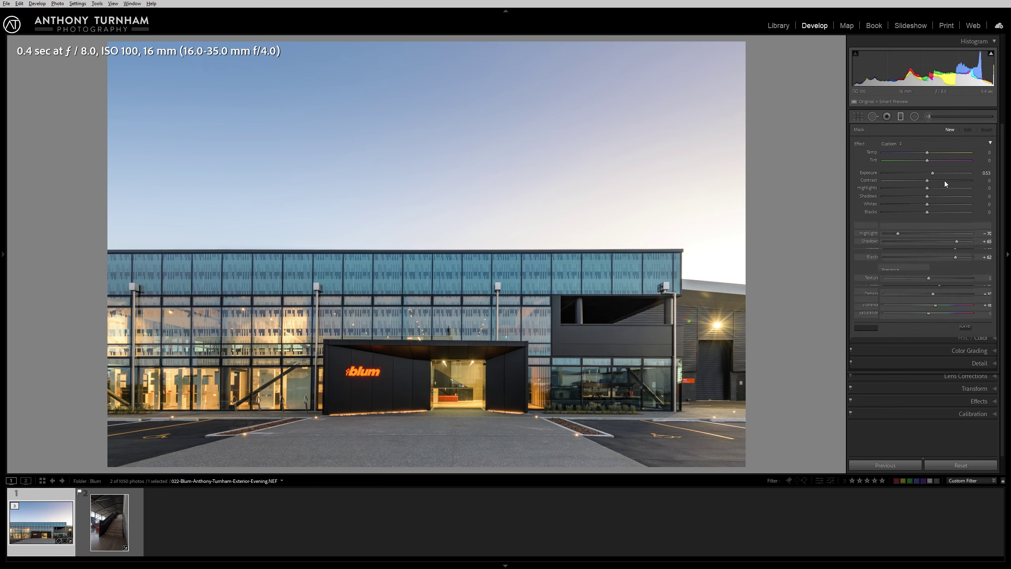
Darken the sky with a graduated filter from its upper part down to the building, with Exposure -1.24 and slightly cooler Temp
{"action": "left_click", "coordinate": [901, 116]}
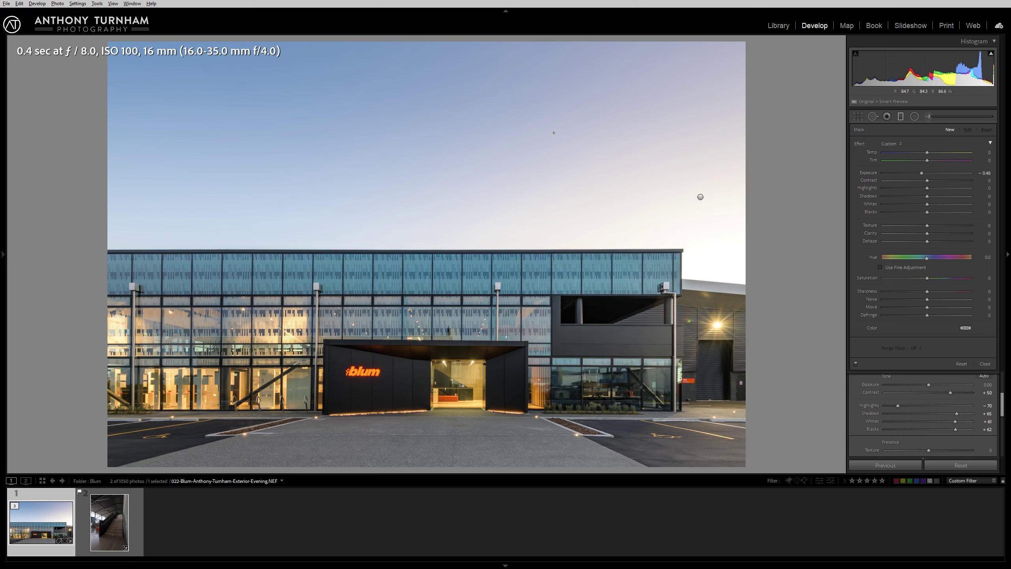
{"action": "left_click_drag", "start_coordinate": [560, 81], "coordinate": [559, 314]}
{"action": "left_click_drag", "start_coordinate": [918, 175], "coordinate": [924, 154]}
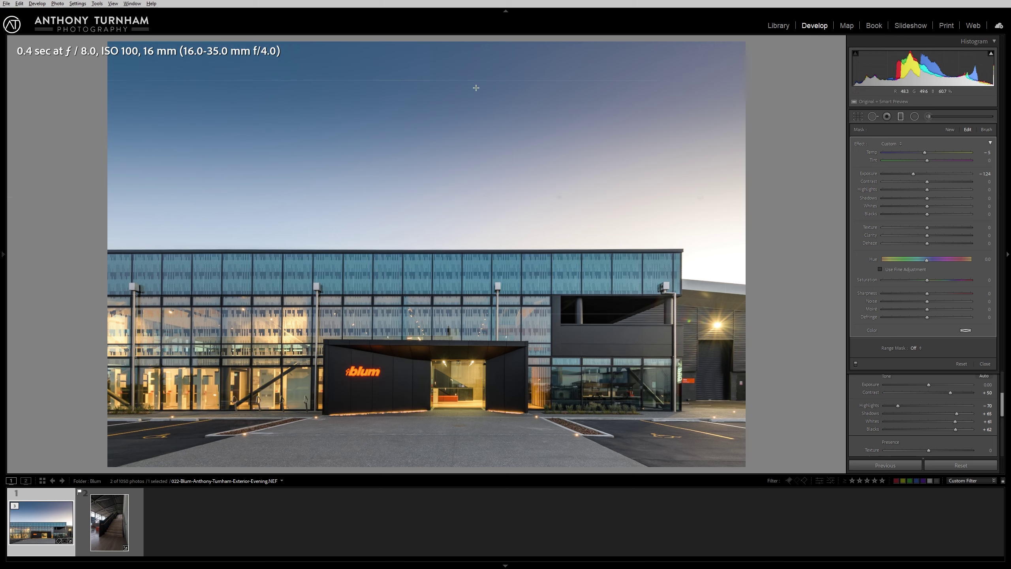
Add a large radial filter beyond the photo's right edge with Temp 37 and Tint 17, and stretch it taller over the sky
{"action": "left_click", "coordinate": [915, 115]}
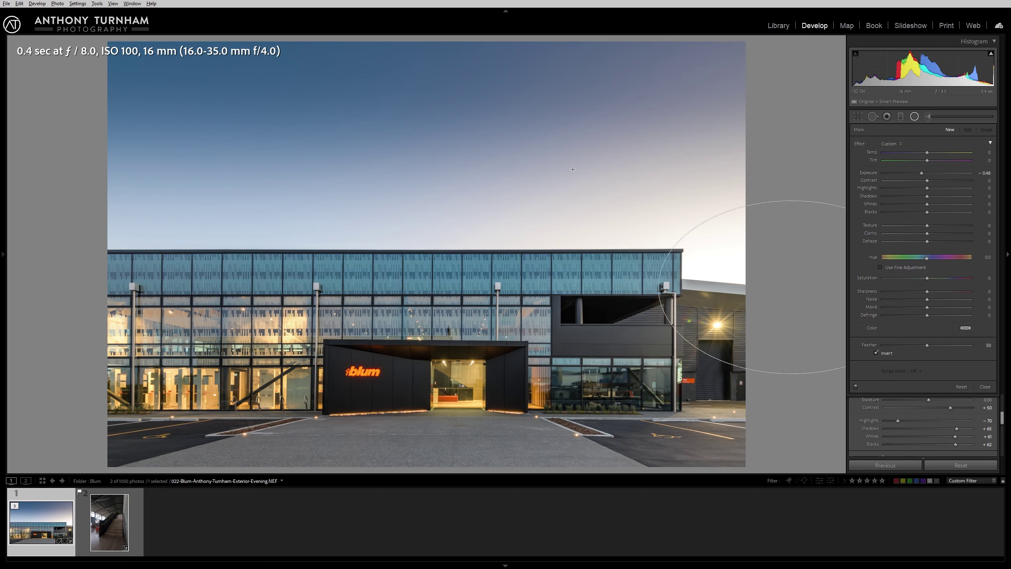
{"action": "left_click_drag", "start_coordinate": [792, 283], "coordinate": [361, 90]}
{"action": "left_click_drag", "start_coordinate": [927, 152], "coordinate": [944, 153]}
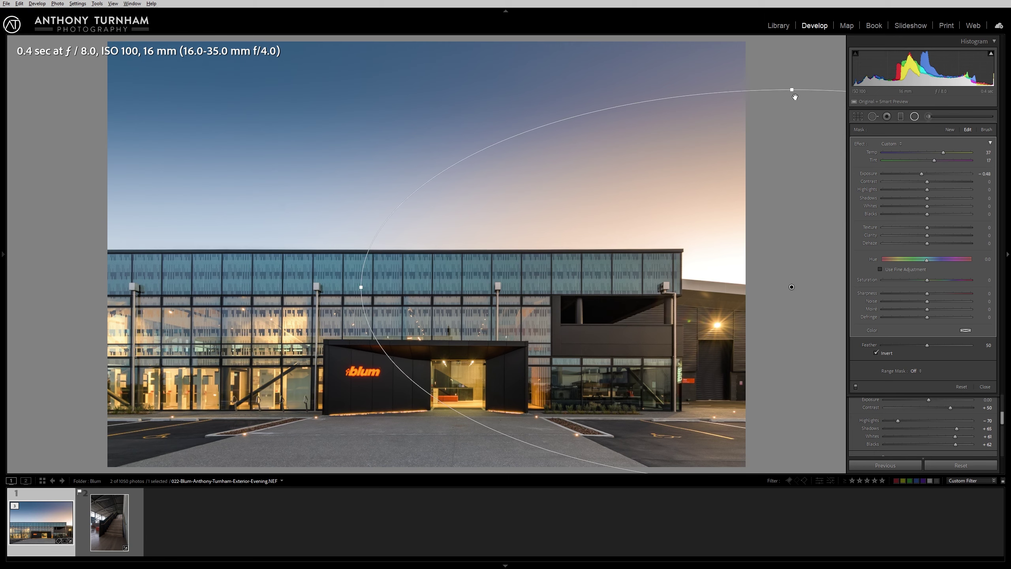
{"action": "left_click_drag", "start_coordinate": [793, 90], "coordinate": [792, 70]}
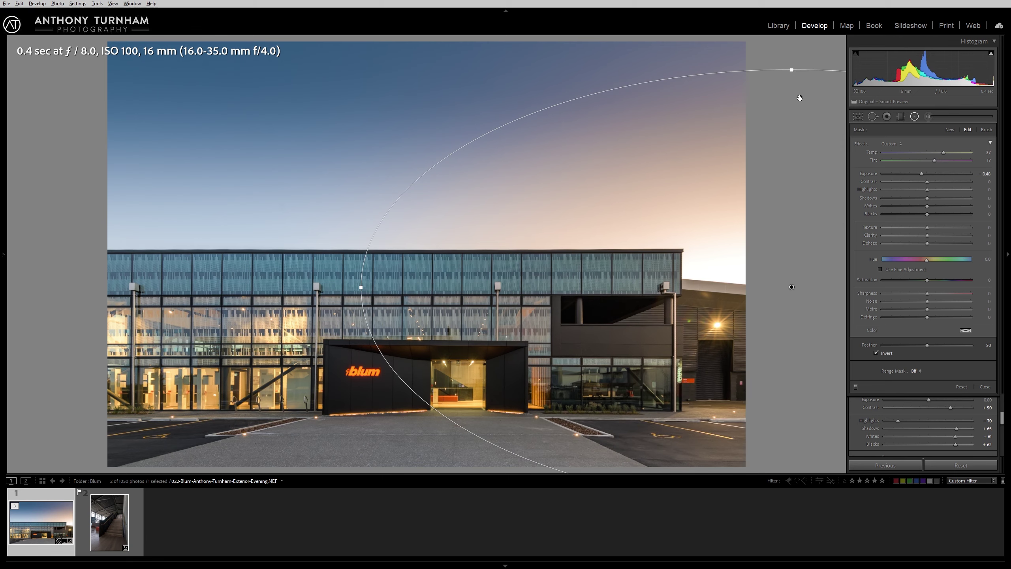
Limit the sky's warm radial filter with a Color range mask sampled from the sky, and finish the filter
{"action": "left_click", "coordinate": [915, 372]}
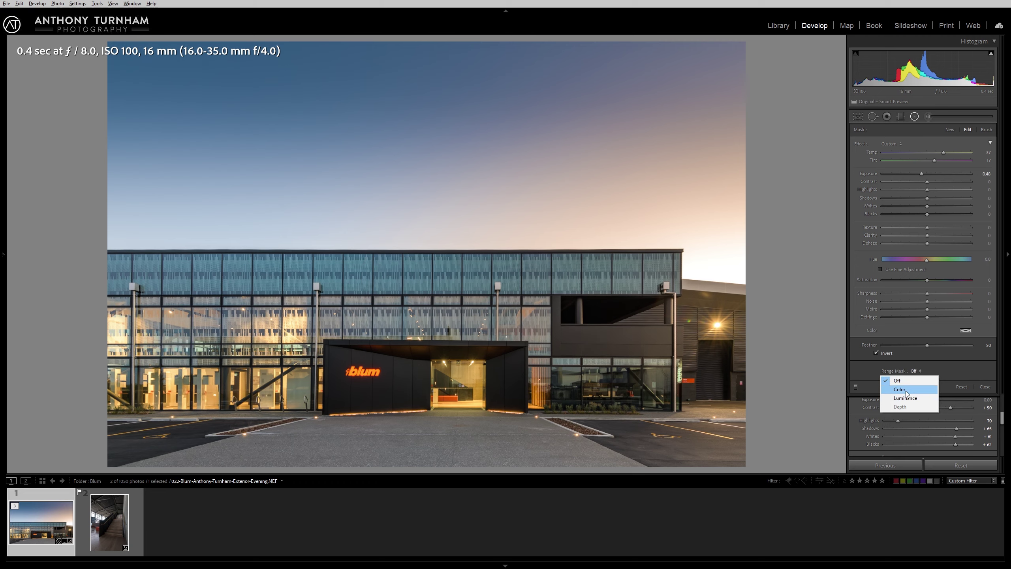
{"action": "left_click", "coordinate": [905, 390]}
{"action": "left_click", "coordinate": [861, 370]}
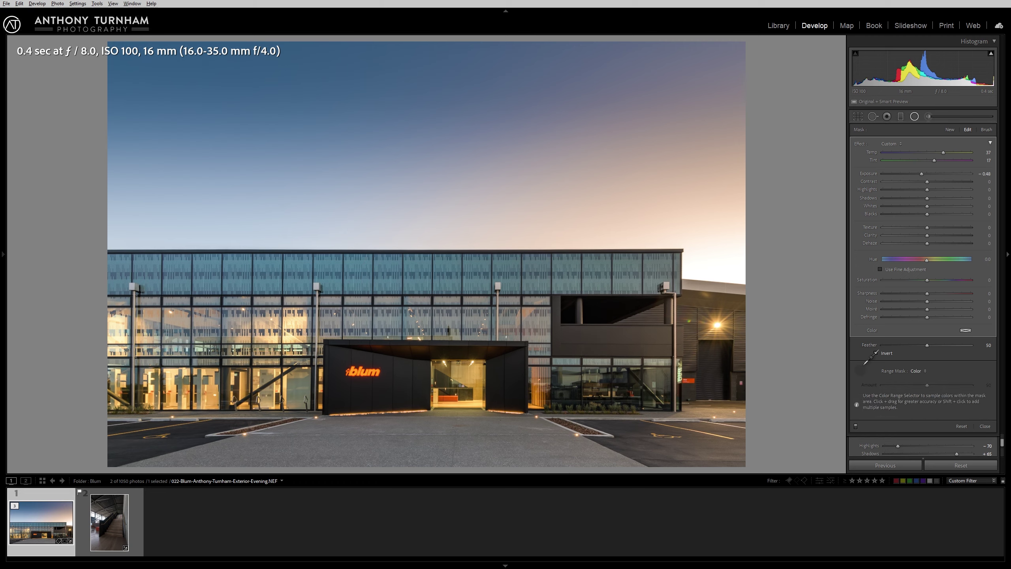
{"action": "left_click_drag", "start_coordinate": [456, 91], "coordinate": [764, 237]}
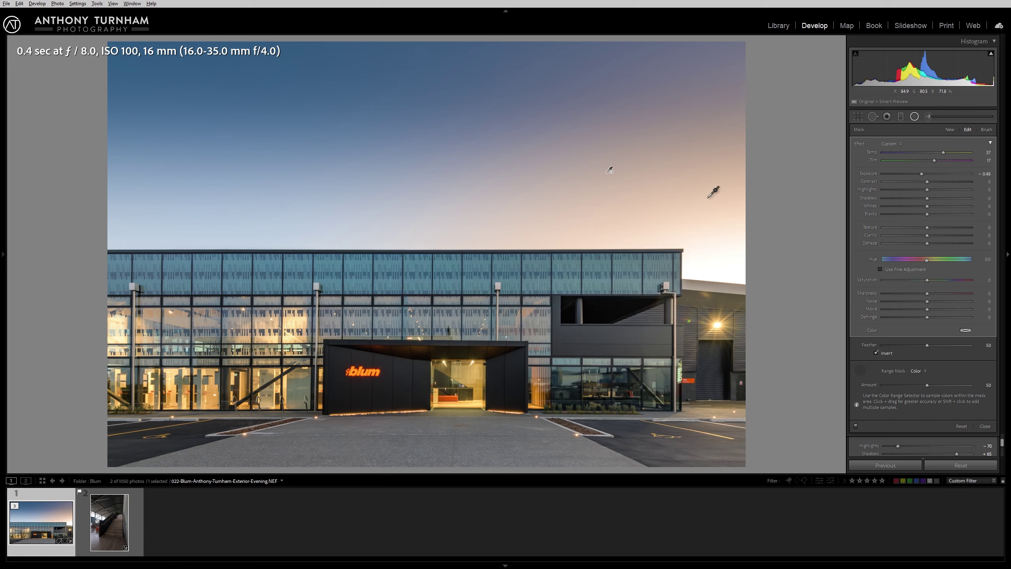
{"action": "left_click", "coordinate": [915, 116]}
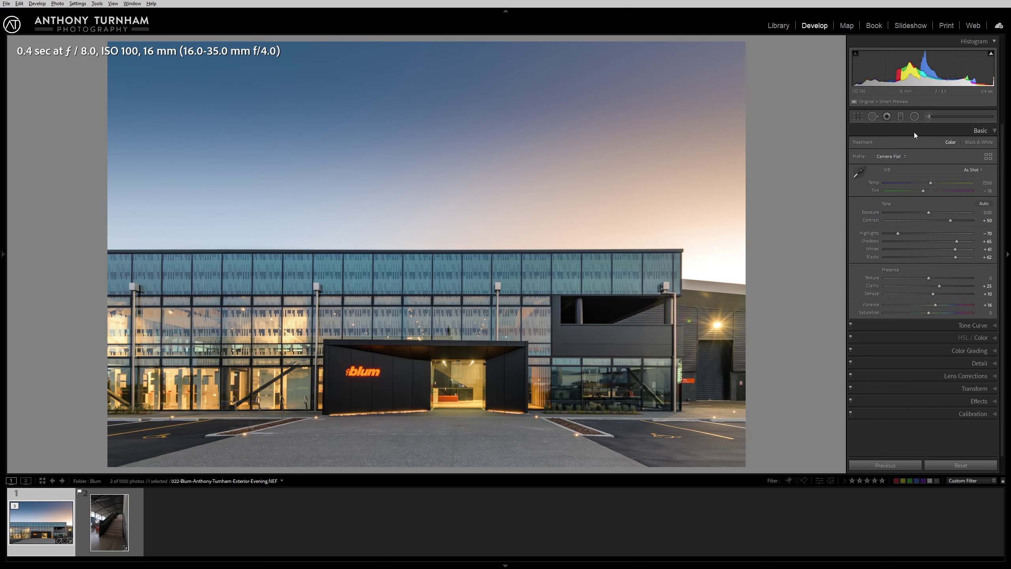
Add a wide radial filter centred above the building's entrance with Exposure 0.41, Clarity 26 and slightly raised Dehaze
{"action": "left_click_drag", "start_coordinate": [389, 368], "coordinate": [792, 287]}
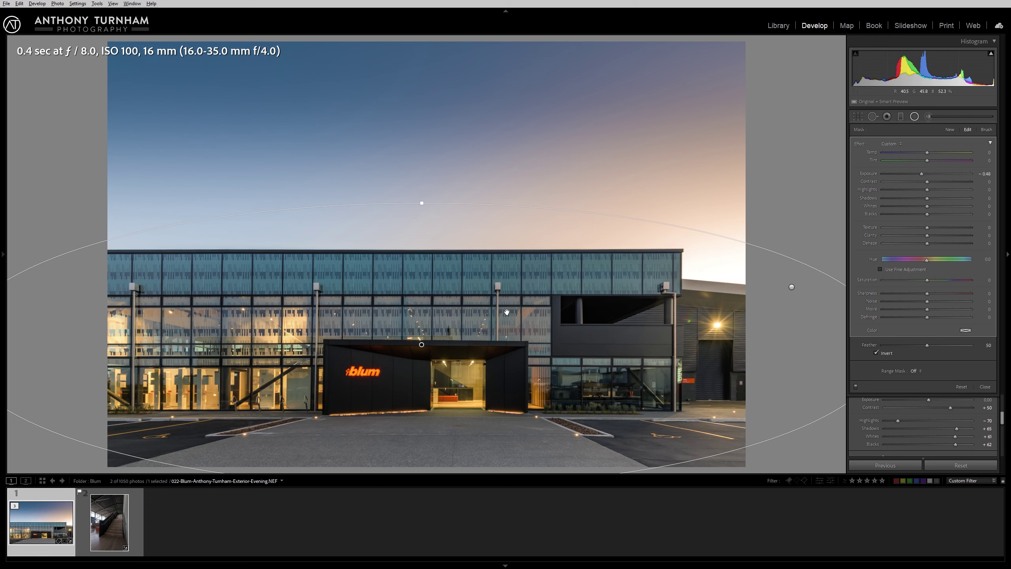
{"action": "left_click", "coordinate": [931, 174]}
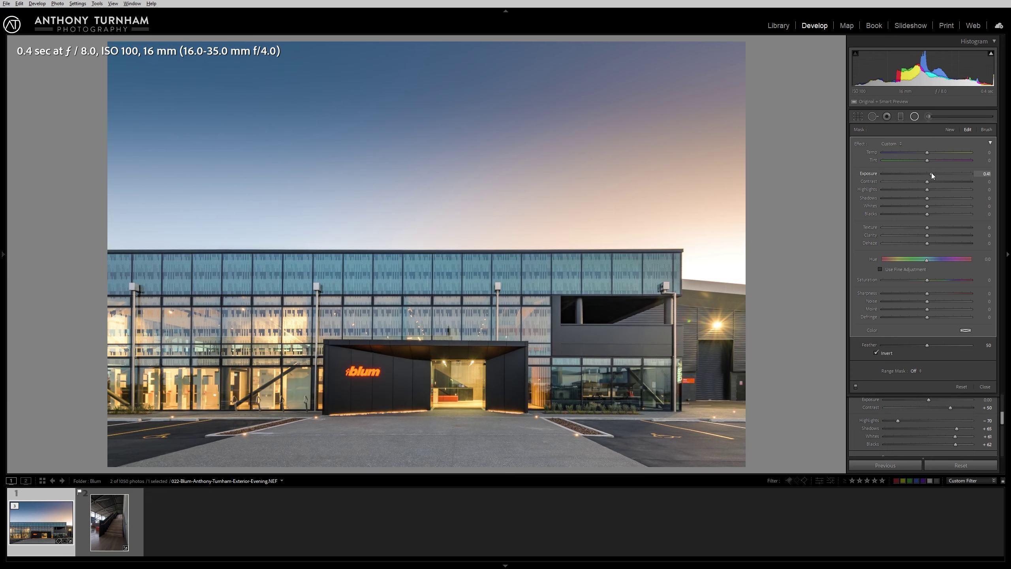
{"action": "left_click", "coordinate": [935, 235]}
{"action": "mouse_move", "coordinate": [935, 235]}
{"action": "left_mouse_down"}
{"action": "mouse_move", "coordinate": [988, 240]}
{"action": "mouse_move", "coordinate": [924, 234]}
{"action": "mouse_move", "coordinate": [937, 236]}
{"action": "left_mouse_up"}
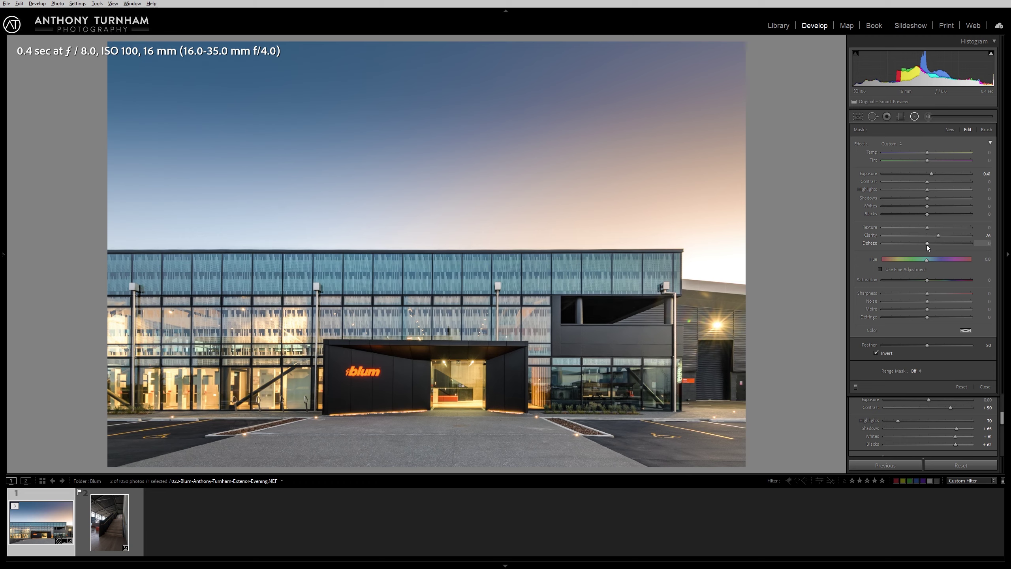
{"action": "left_click_drag", "start_coordinate": [929, 245], "coordinate": [930, 245]}
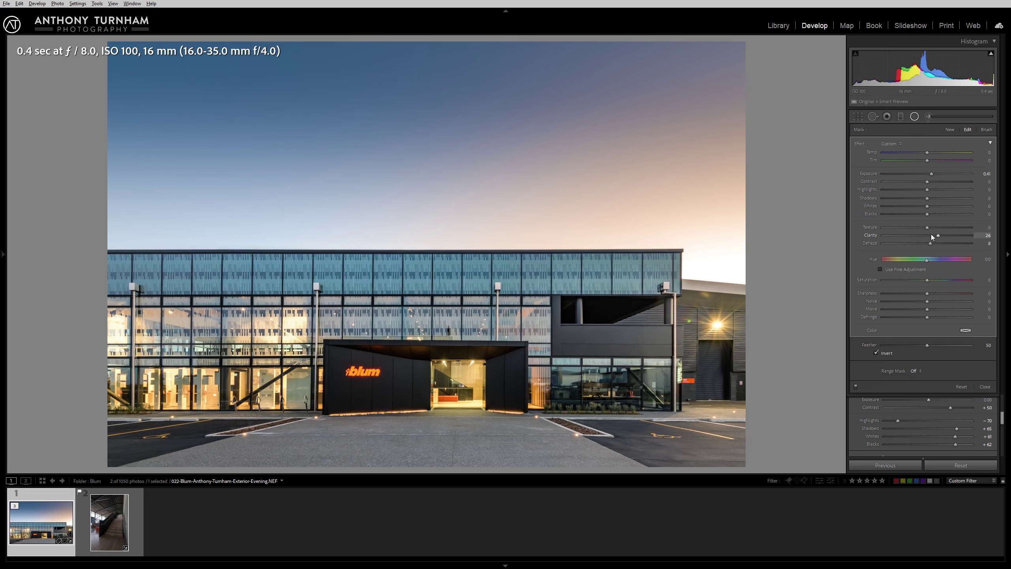
{"action": "left_click_drag", "start_coordinate": [927, 198], "coordinate": [936, 201]}
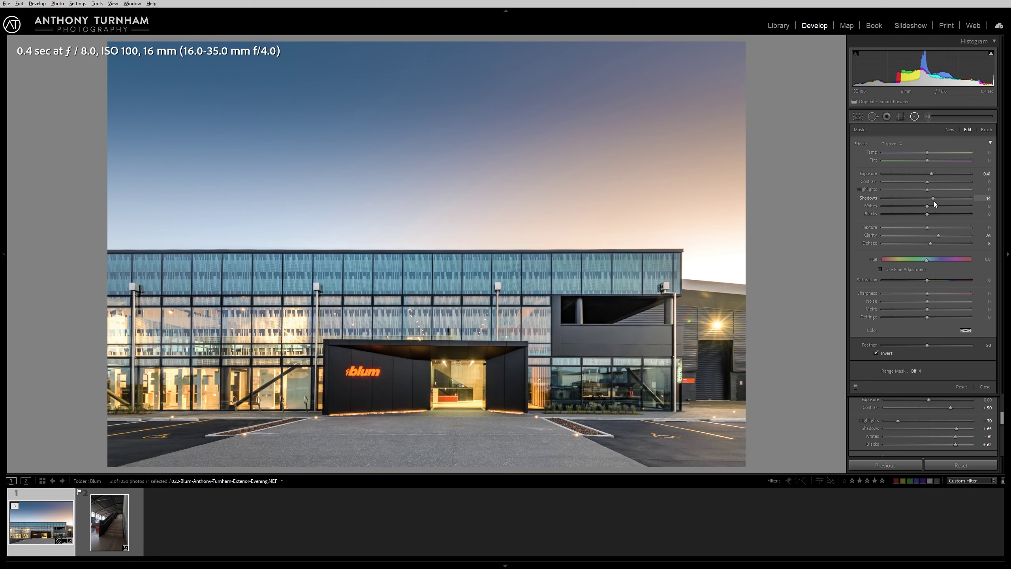
{"action": "double_click", "coordinate": [938, 197]}
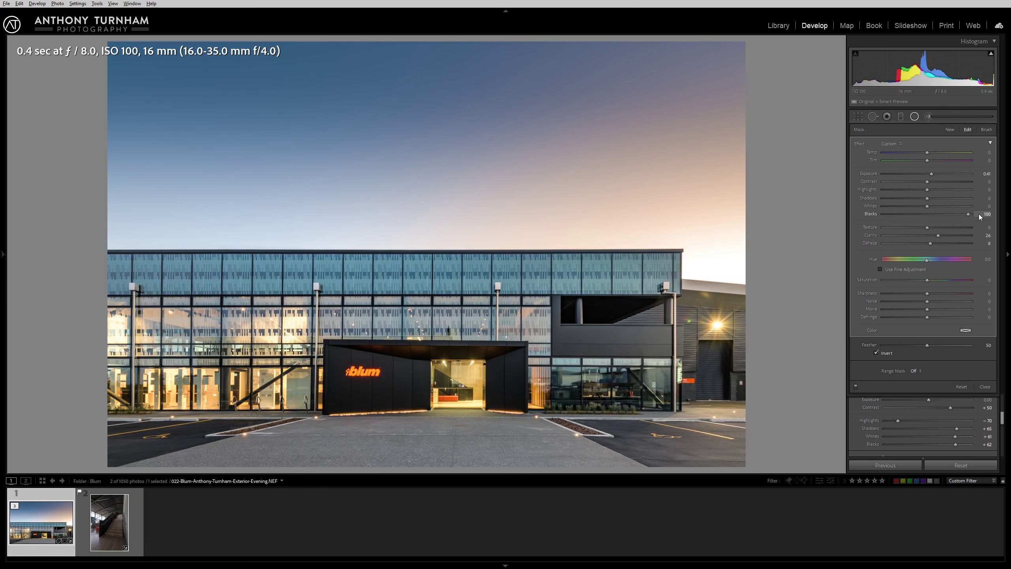
{"action": "left_click_drag", "start_coordinate": [930, 217], "coordinate": [971, 214]}
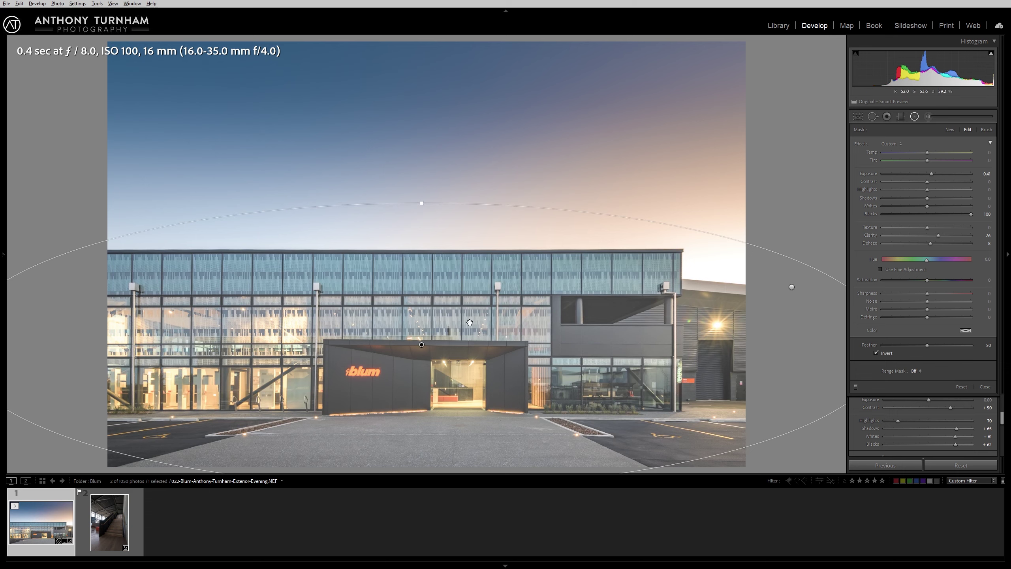
{"action": "double_click", "coordinate": [968, 216]}
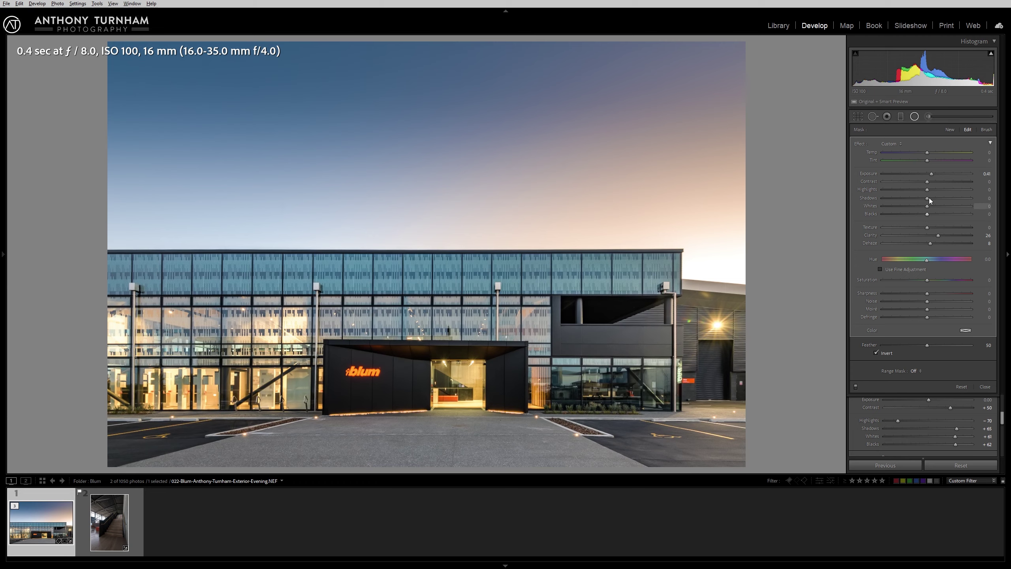
Set the building radial filter's Shadows to 17, and darken the forecourt with a graduated filter from the photo's lower edge up to the entrance
{"action": "left_click_drag", "start_coordinate": [930, 198], "coordinate": [935, 198]}
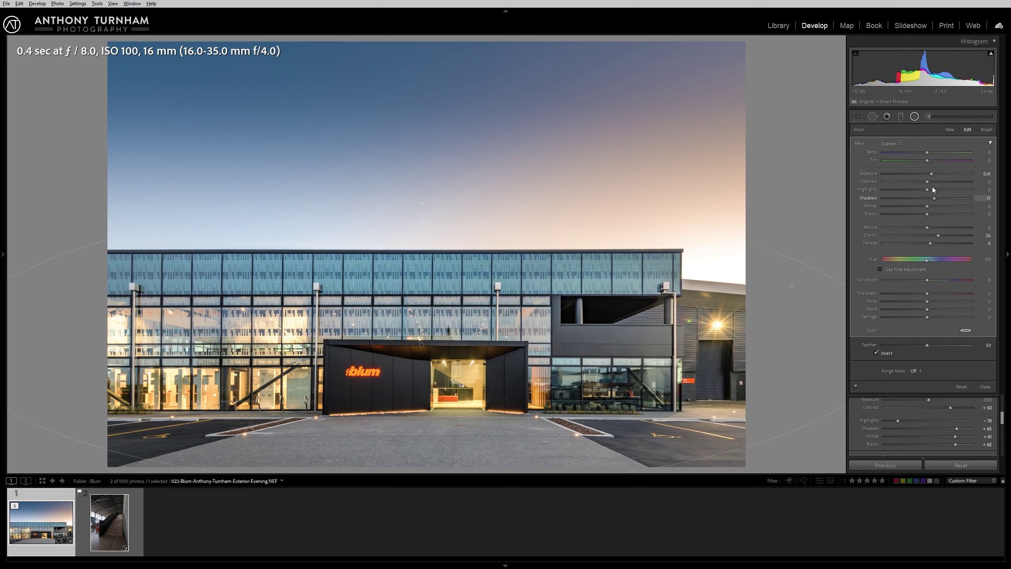
{"action": "key", "text": "m"}
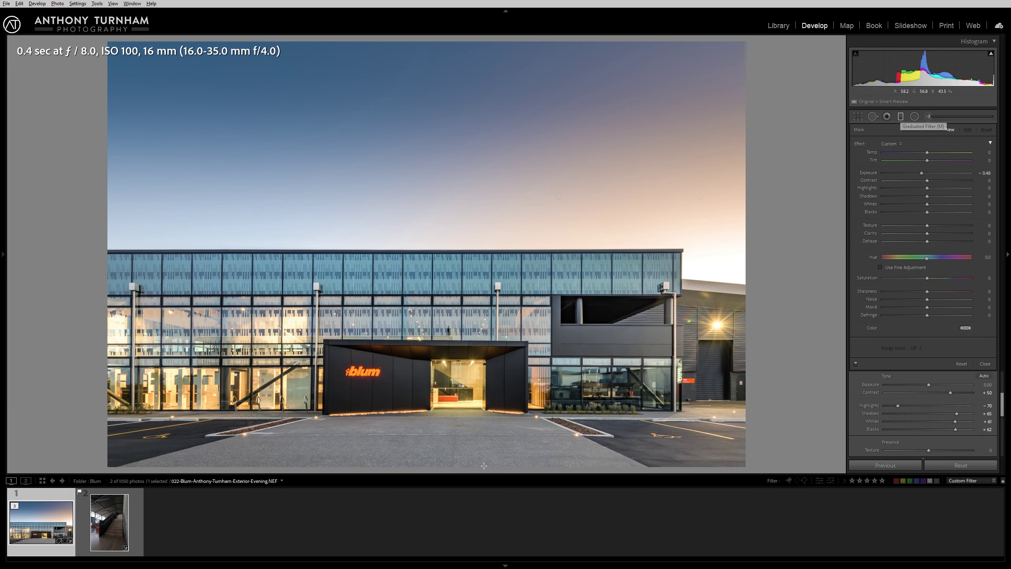
{"action": "left_click_drag", "start_coordinate": [491, 468], "coordinate": [496, 402]}
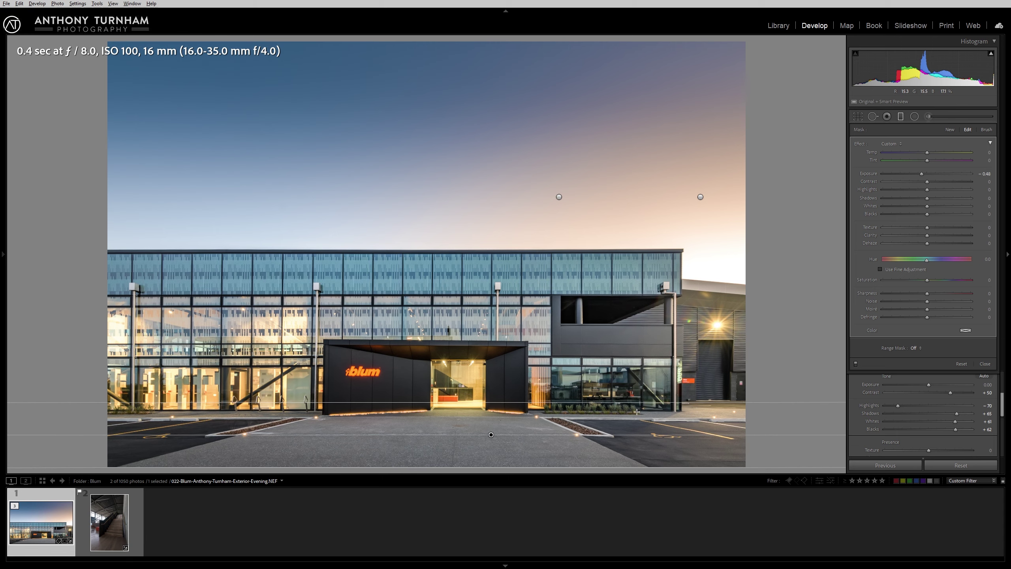
{"action": "left_click", "coordinate": [985, 364]}
Mute the yellow interior light with the HSL yellow channel: Hue -44, Saturation -25 and Luminance +48
{"action": "left_click", "coordinate": [991, 337]}
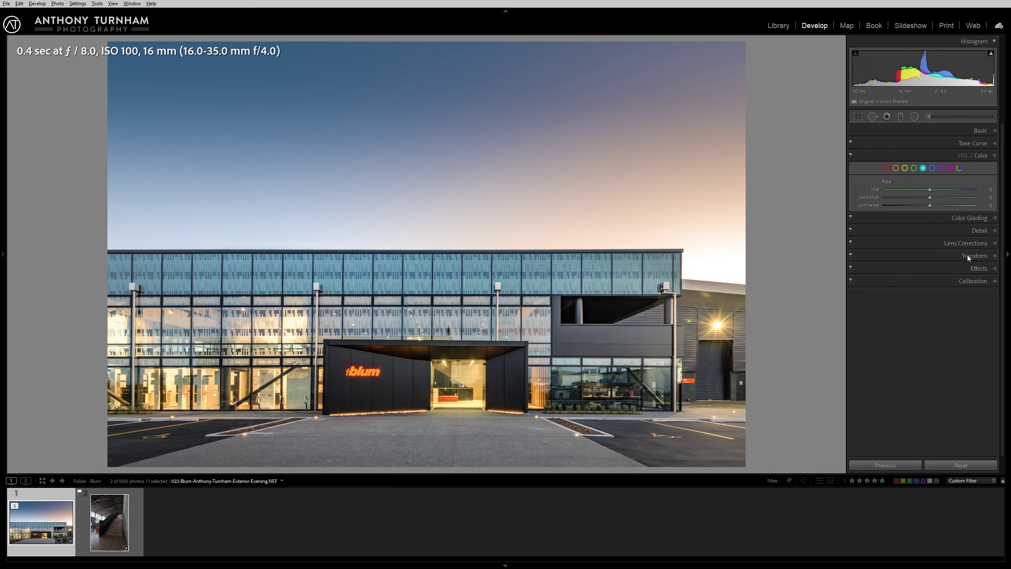
{"action": "left_click", "coordinate": [904, 168]}
{"action": "left_click_drag", "start_coordinate": [881, 176], "coordinate": [849, 169]}
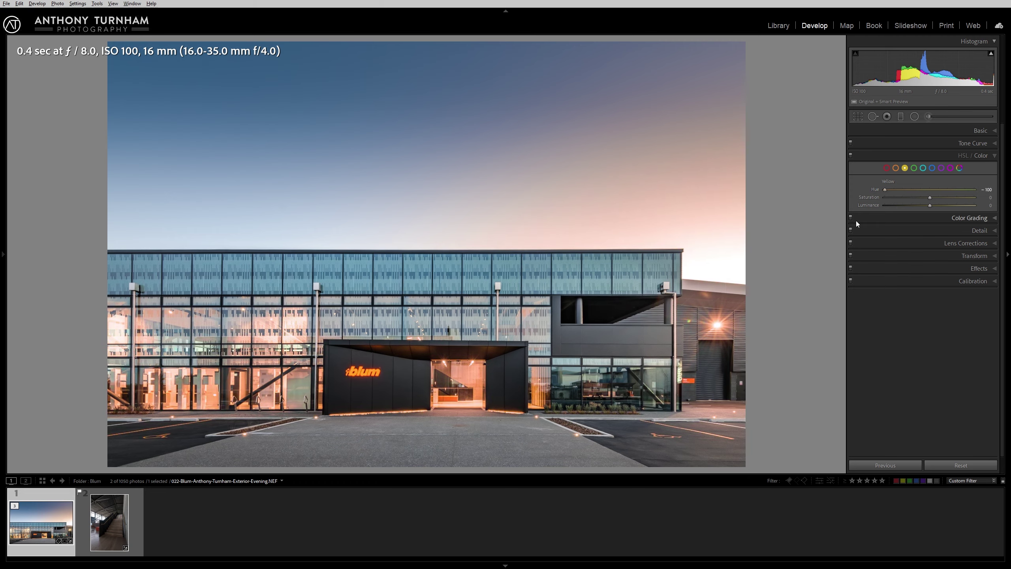
{"action": "double_click", "coordinate": [884, 189]}
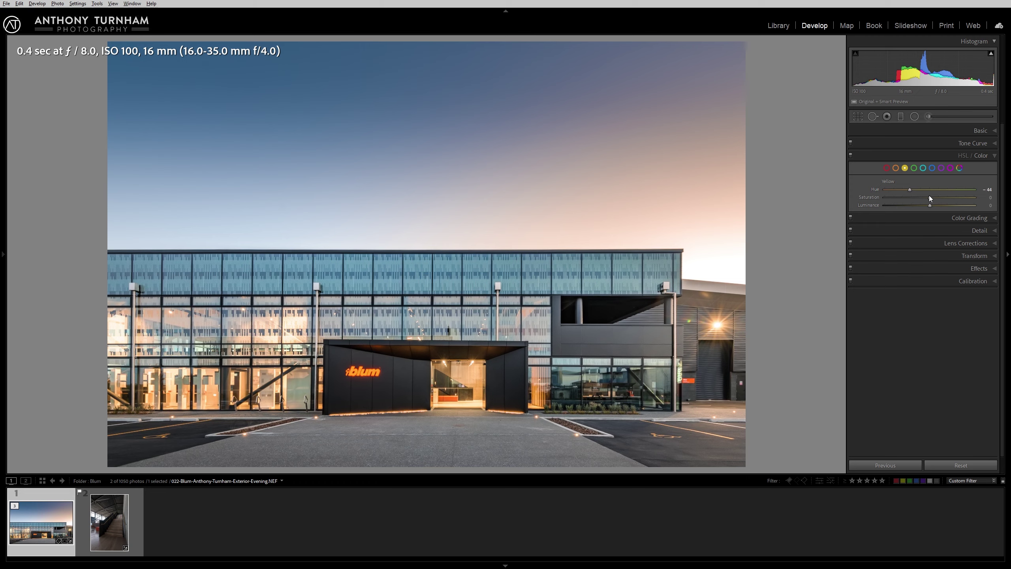
{"action": "left_click_drag", "start_coordinate": [920, 198], "coordinate": [913, 199]}
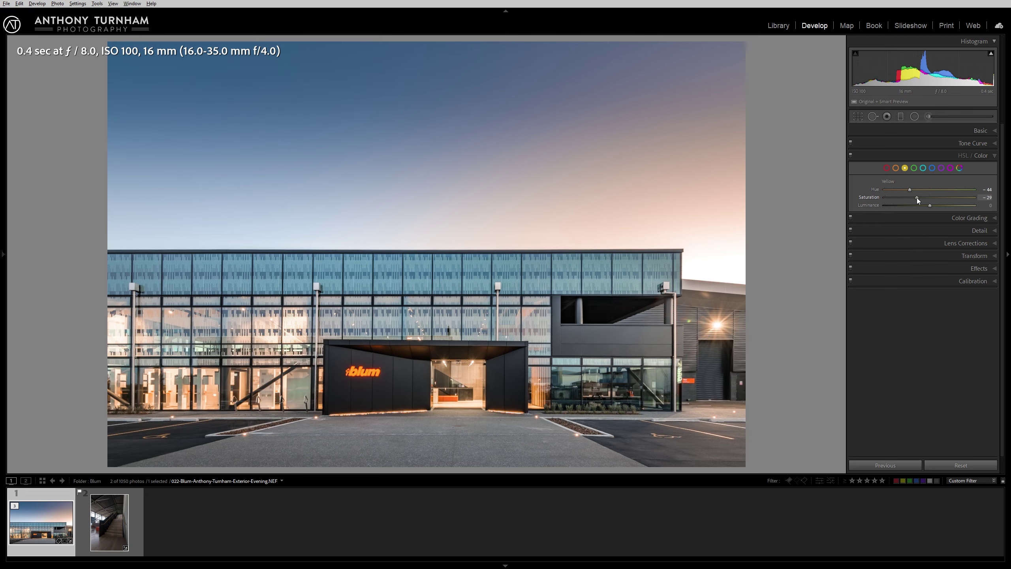
{"action": "left_click_drag", "start_coordinate": [899, 198], "coordinate": [877, 194]}
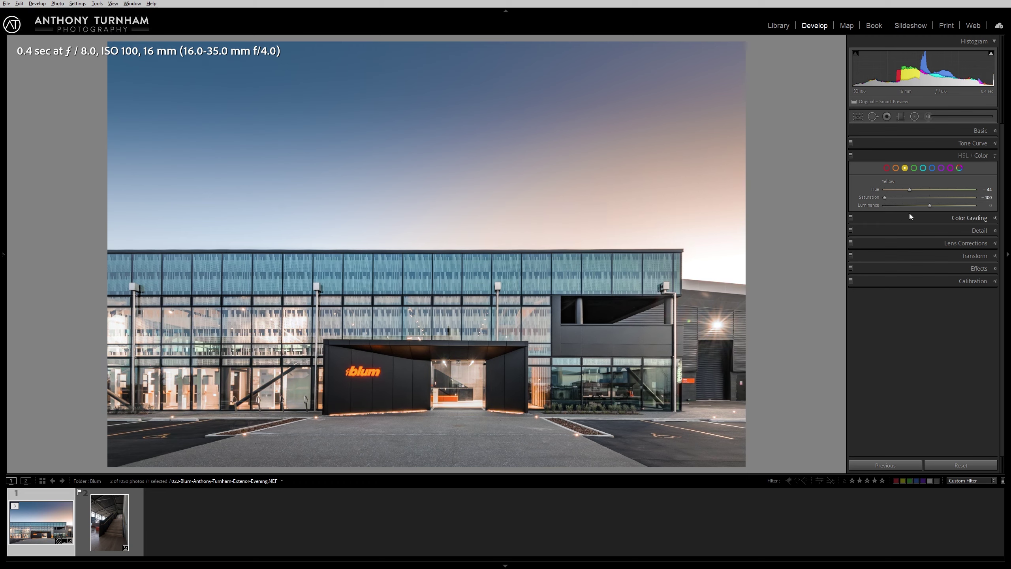
{"action": "mouse_move", "coordinate": [932, 205]}
{"action": "left_mouse_down"}
{"action": "mouse_move", "coordinate": [967, 215]}
{"action": "mouse_move", "coordinate": [938, 209]}
{"action": "left_mouse_up"}
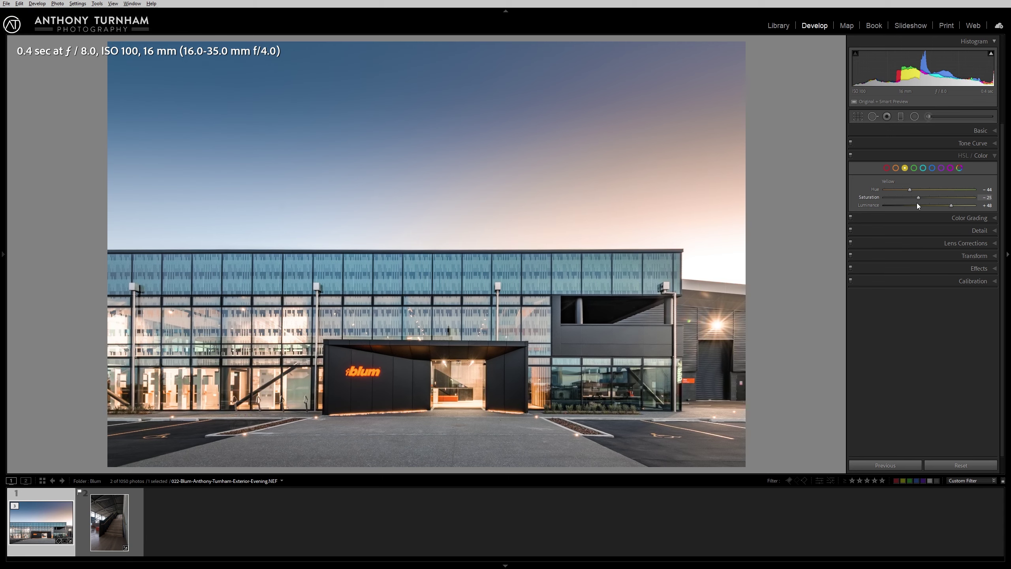
{"action": "left_click_drag", "start_coordinate": [917, 205], "coordinate": [967, 206]}
Create an unedited virtual copy of the evening exterior and compare it side by side with the edited photo
{"action": "right_click", "coordinate": [43, 522]}
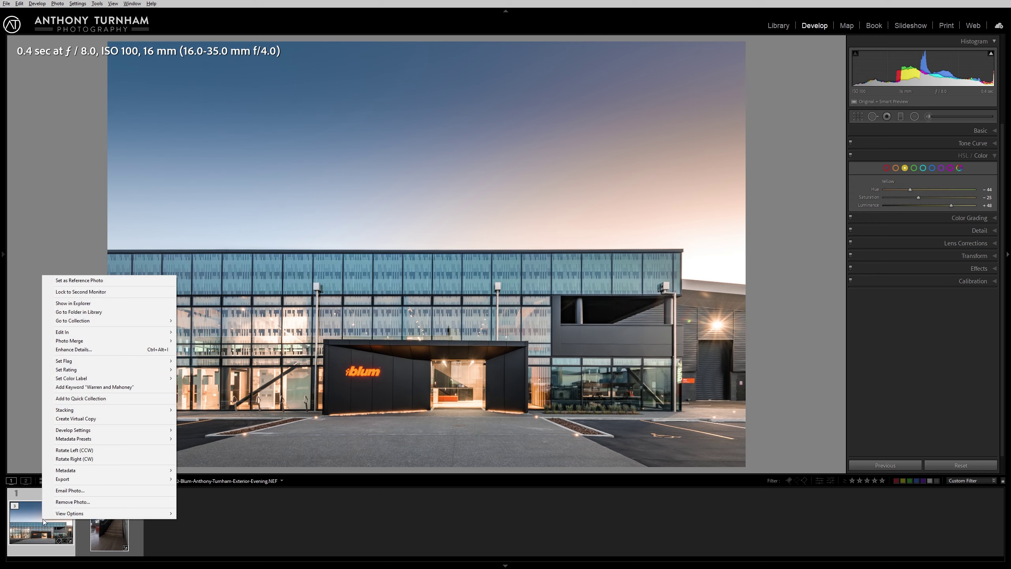
{"action": "left_click", "coordinate": [96, 419]}
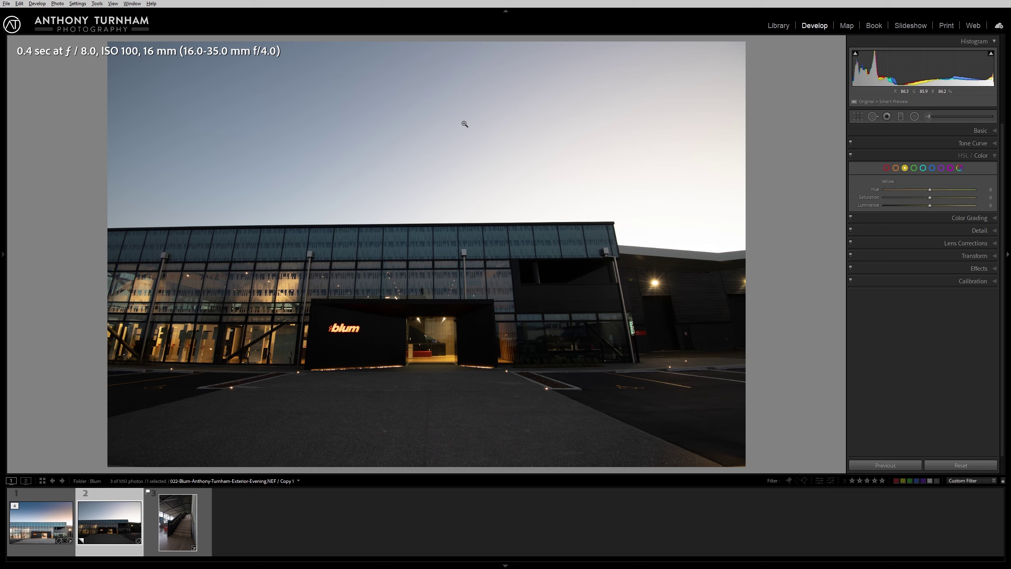
{"action": "left_click", "coordinate": [3, 253]}
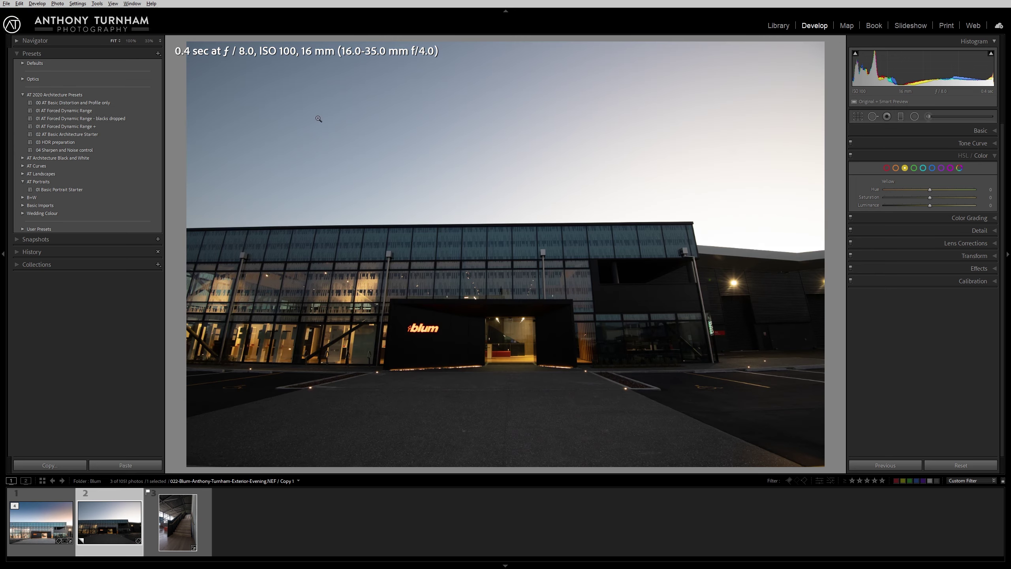
{"action": "left_click", "coordinate": [34, 535], "text": "ctrl"}
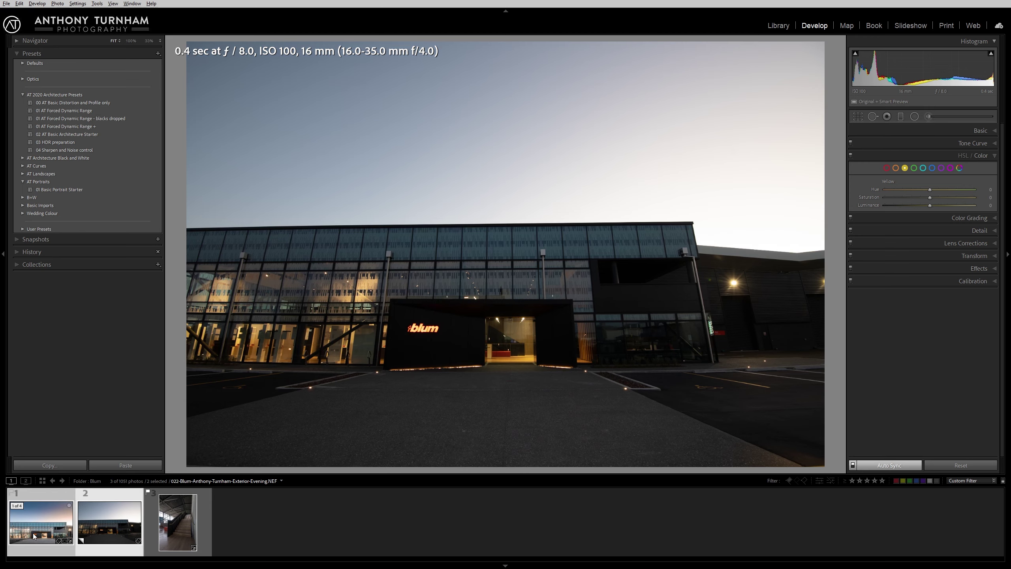
{"action": "key", "text": "c"}
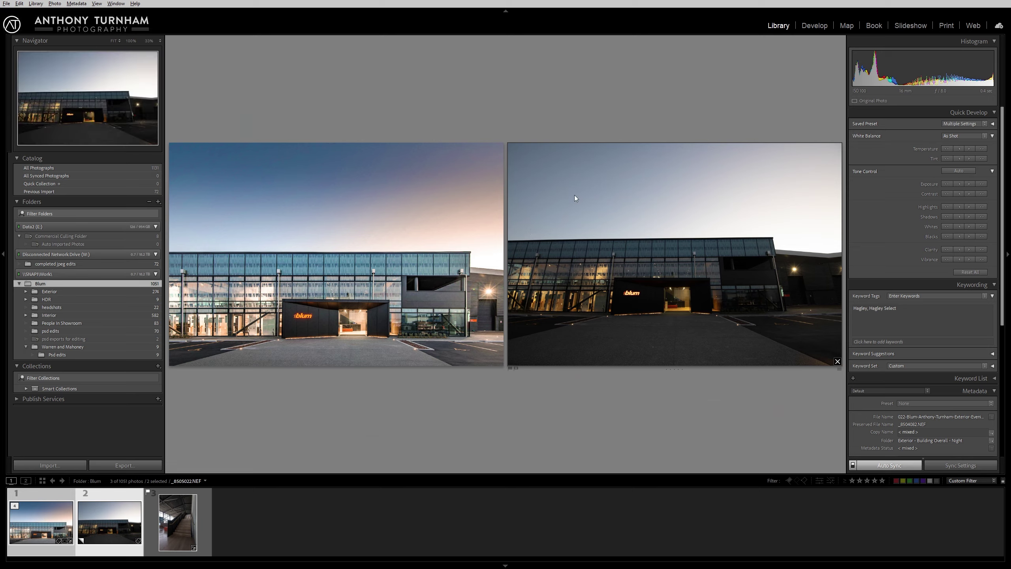
{"action": "key", "text": "d"}
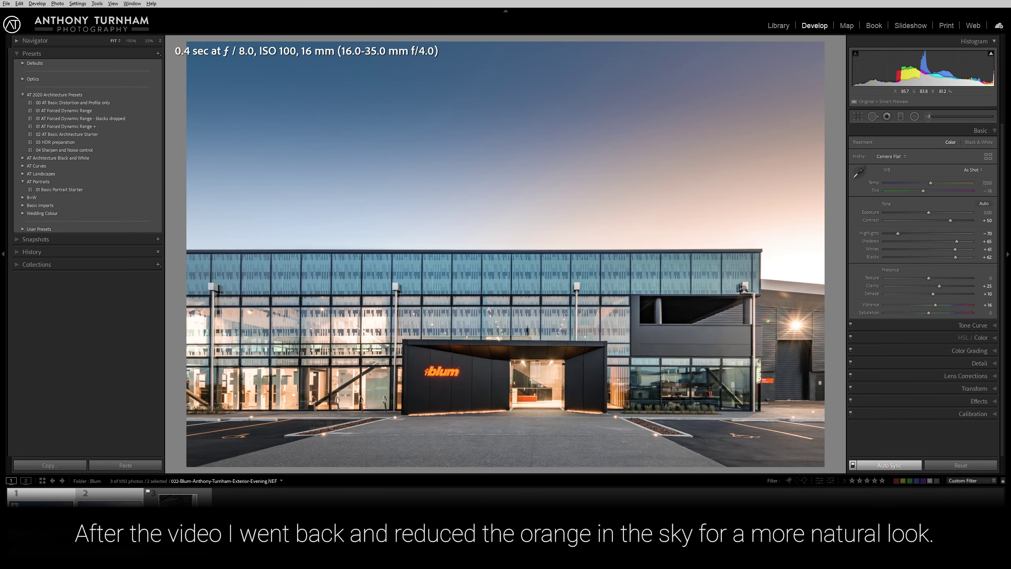
{"action": "key", "text": "c"}
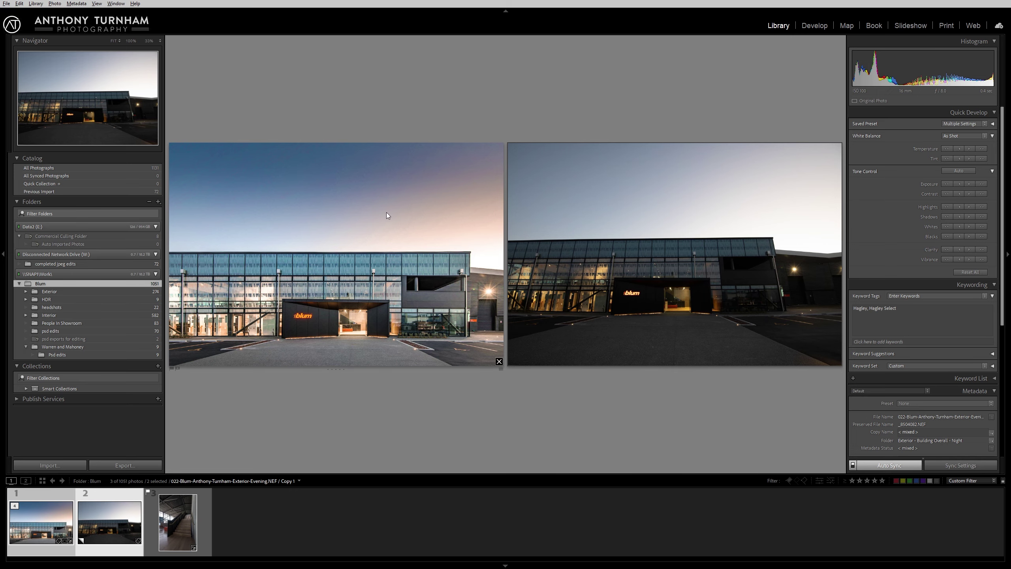
Reopen the edited exterior for developing and set its Exposure to +0.43, Shadows to +26 and Blacks to +19
{"action": "double_click", "coordinate": [421, 210]}
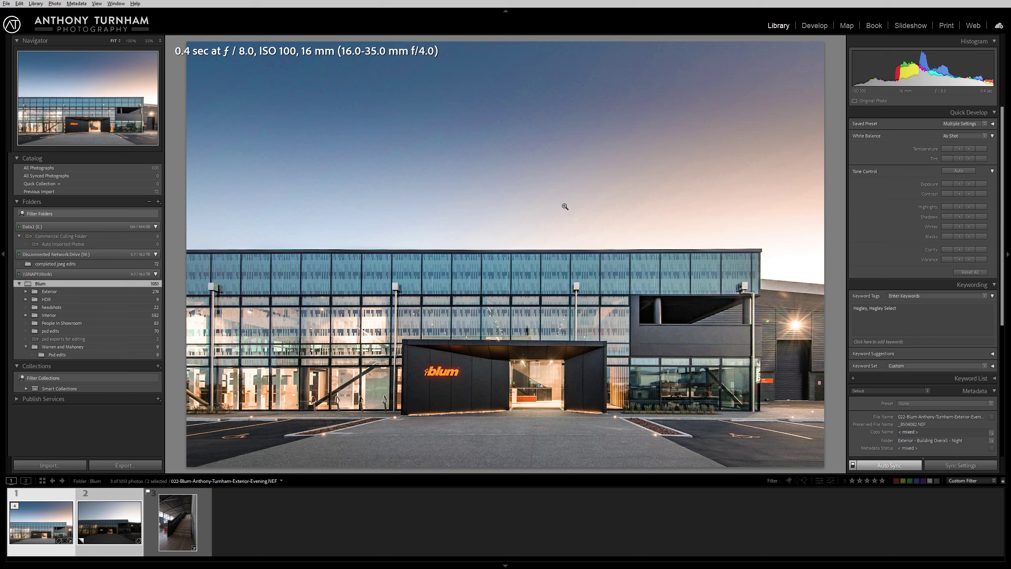
{"action": "left_click", "coordinate": [815, 26]}
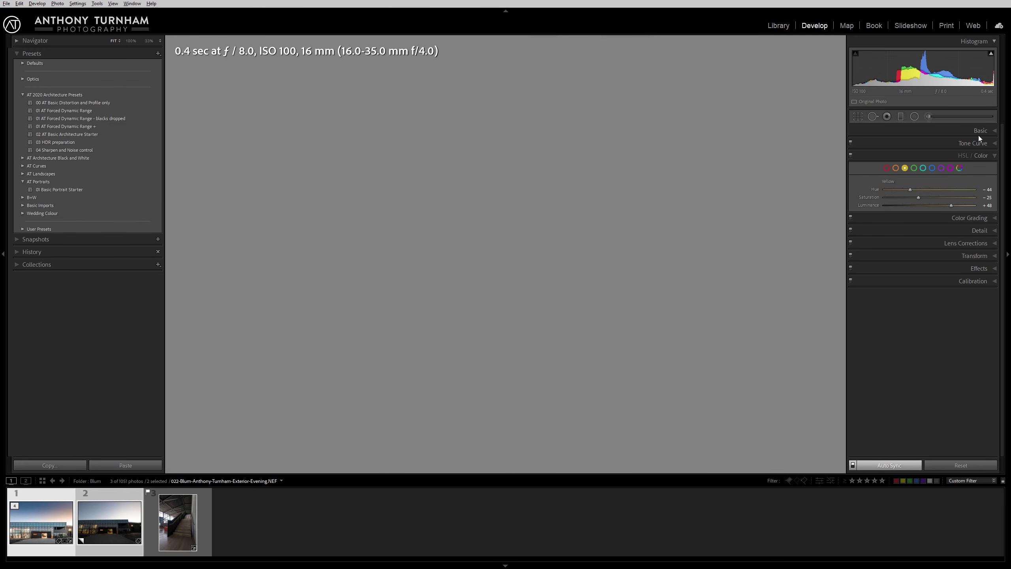
{"action": "left_click", "coordinate": [982, 131]}
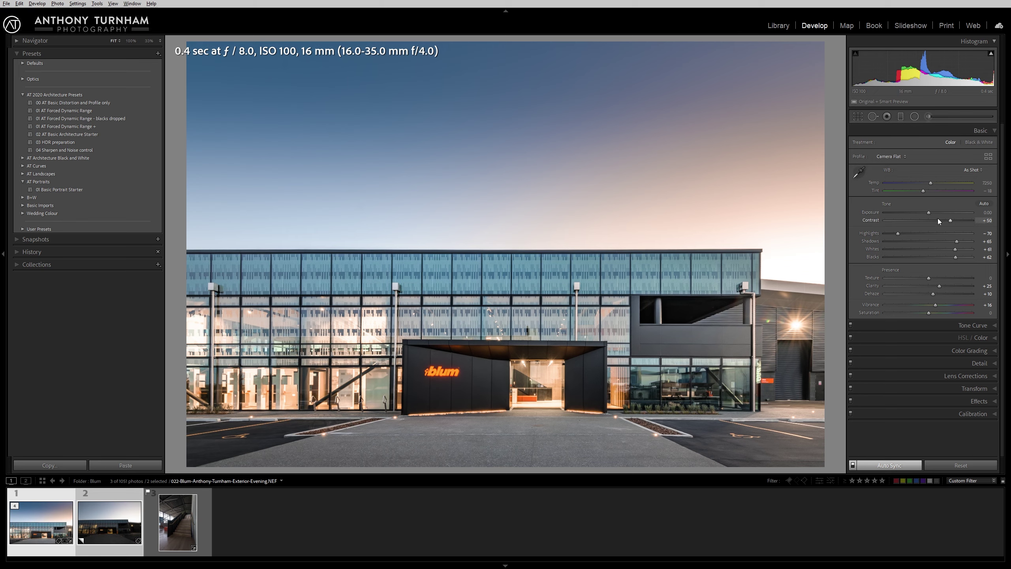
{"action": "left_click_drag", "start_coordinate": [957, 242], "coordinate": [933, 214]}
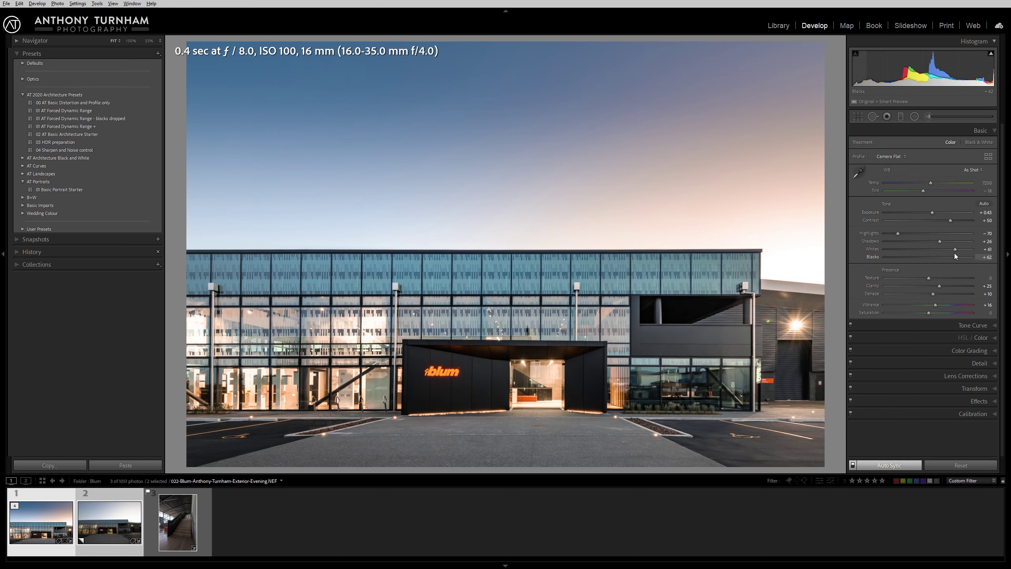
{"action": "left_click_drag", "start_coordinate": [957, 257], "coordinate": [939, 257]}
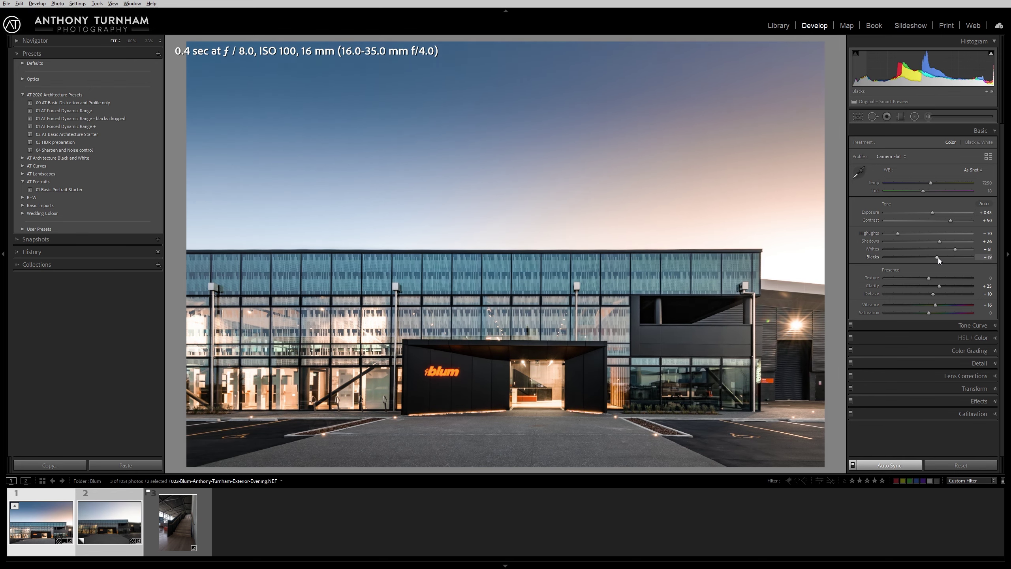
Check clipping with Blacks at -100, then refine the tones with Shadows +30 and Blacks +16
{"action": "left_click", "coordinate": [991, 53]}
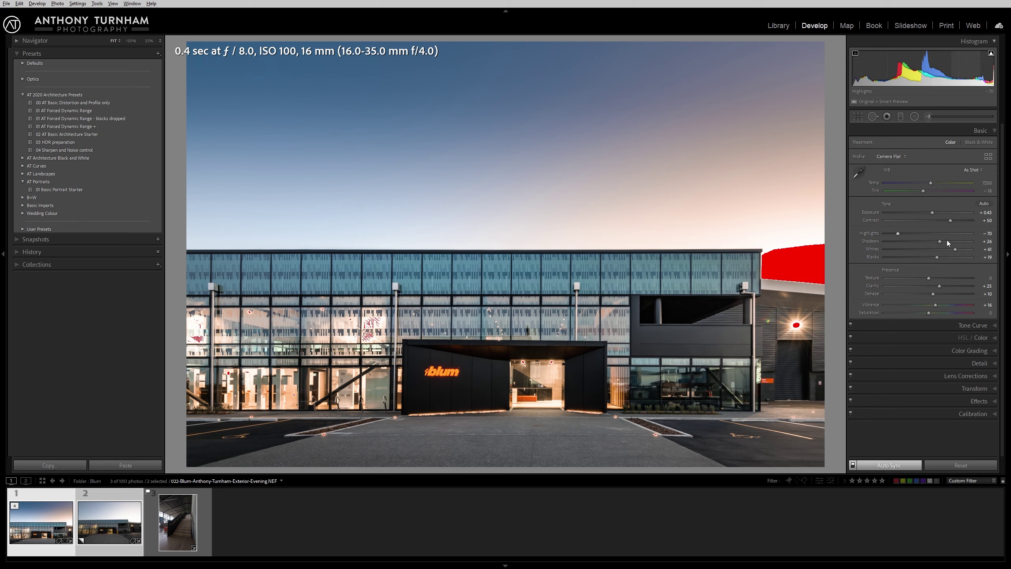
{"action": "left_click_drag", "start_coordinate": [937, 257], "coordinate": [874, 271]}
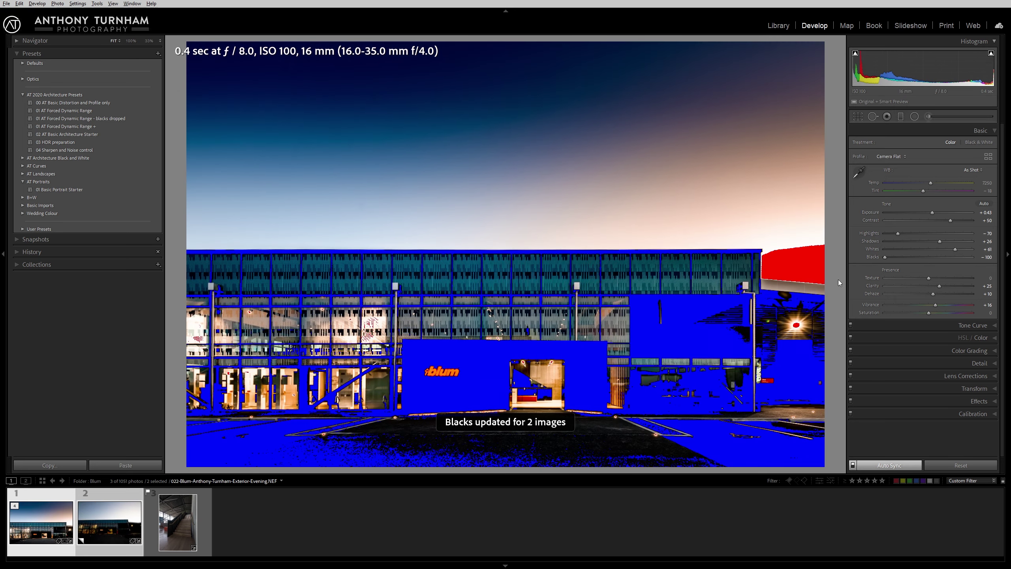
{"action": "double_click", "coordinate": [885, 260]}
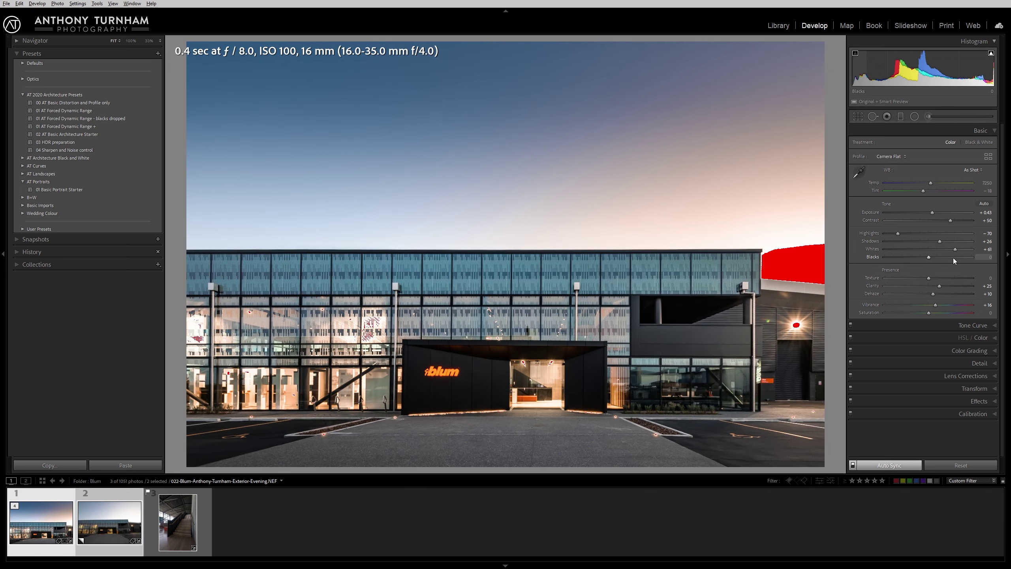
{"action": "left_click_drag", "start_coordinate": [940, 244], "coordinate": [942, 244]}
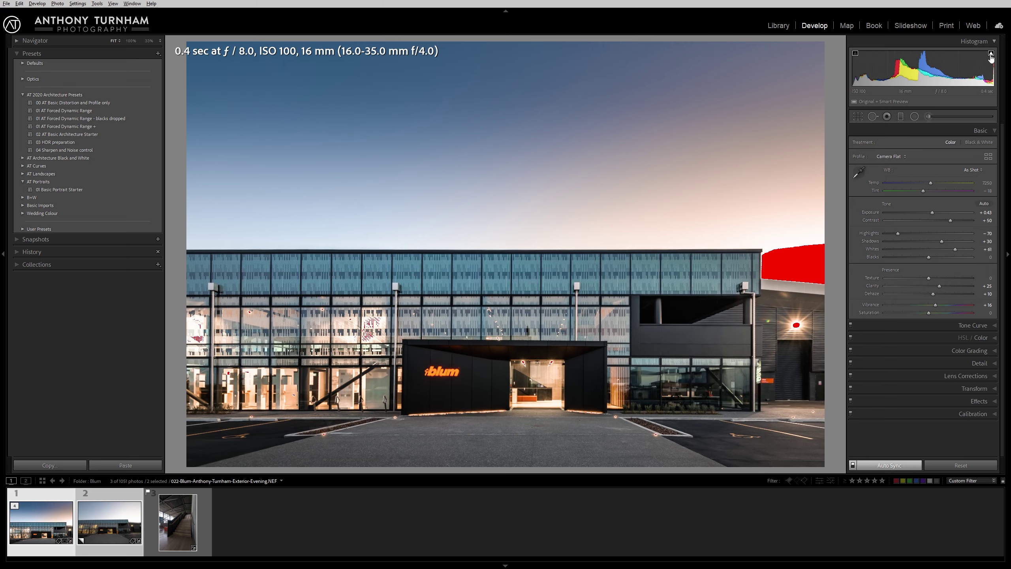
Select only the edited evening exterior and open it in Luminar AI
{"action": "left_click", "coordinate": [33, 522]}
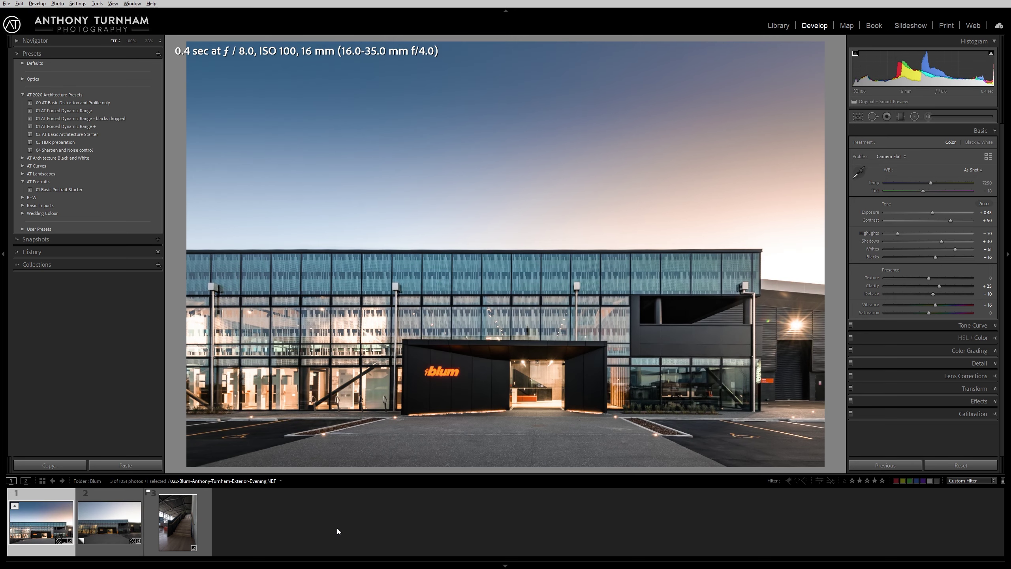
{"action": "right_click", "coordinate": [33, 523]}
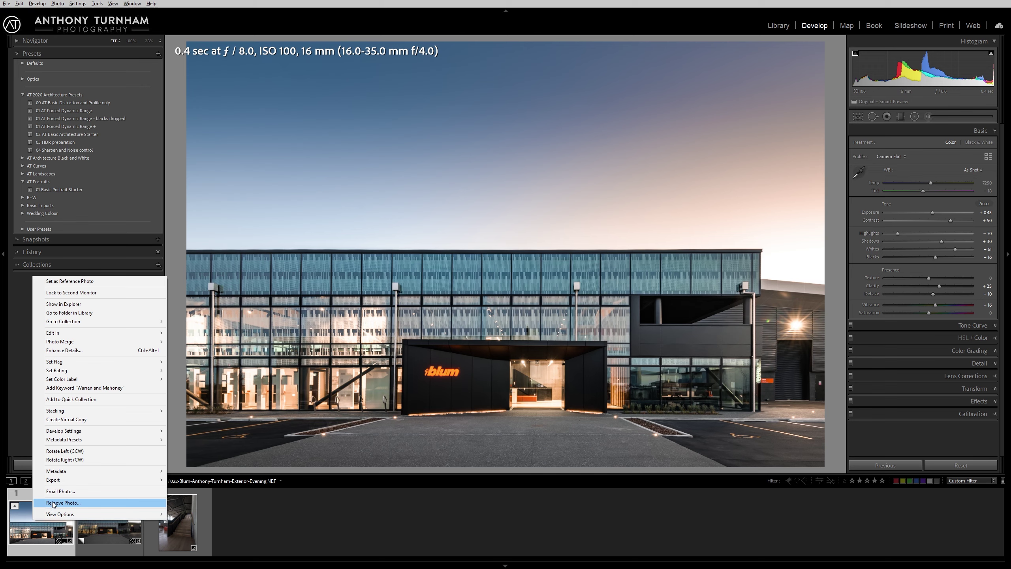
{"action": "mouse_move", "coordinate": [56, 336]}
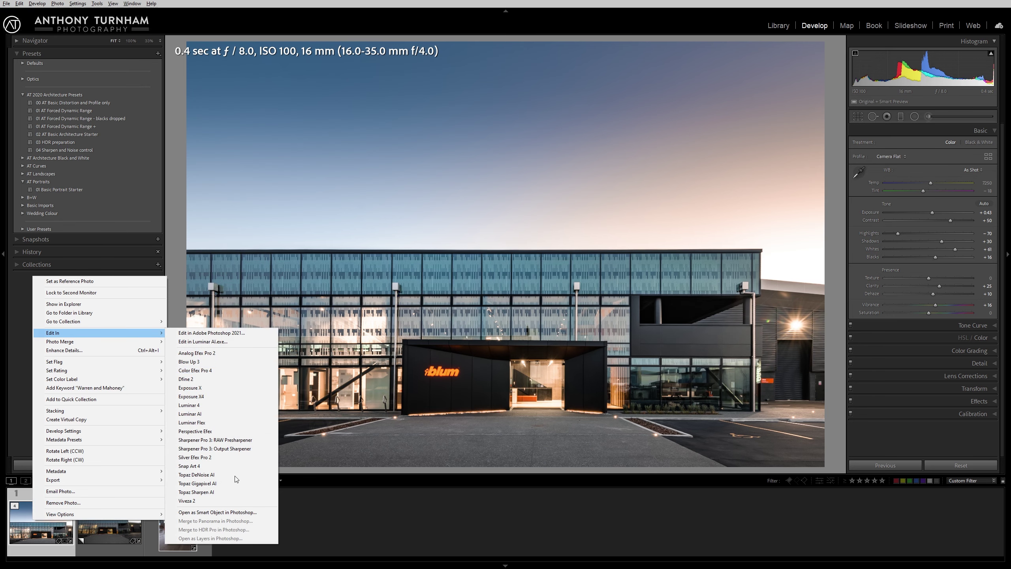
{"action": "left_click", "coordinate": [246, 414]}
{"action": "left_click", "coordinate": [569, 398]}
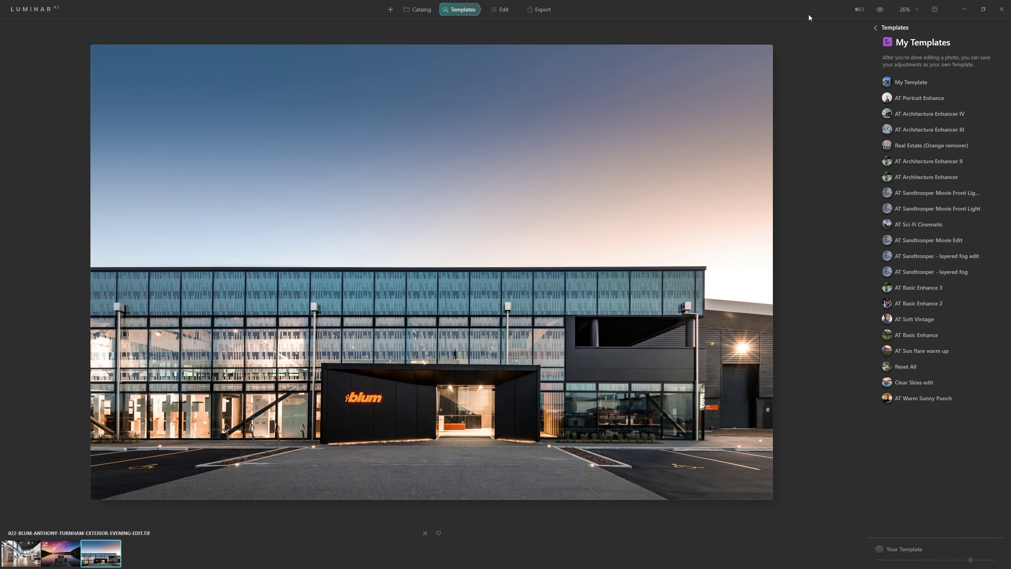
Apply the AT Architecture Enhancer II template at about two-thirds strength, comparing before and after
{"action": "left_click", "coordinate": [951, 167]}
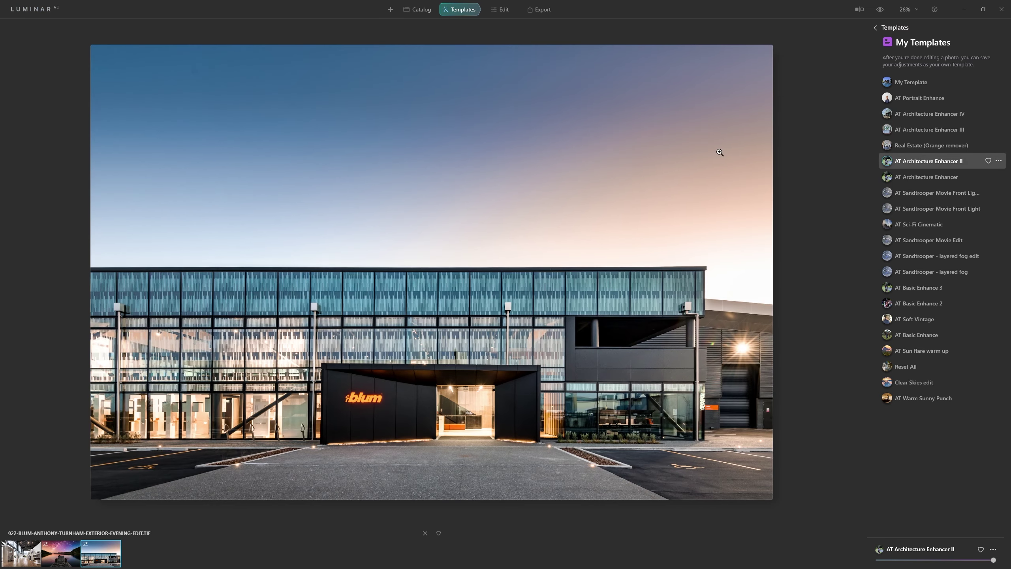
{"action": "left_click", "coordinate": [878, 12]}
{"action": "left_click", "coordinate": [879, 10]}
{"action": "left_click_drag", "start_coordinate": [995, 561], "coordinate": [951, 561]}
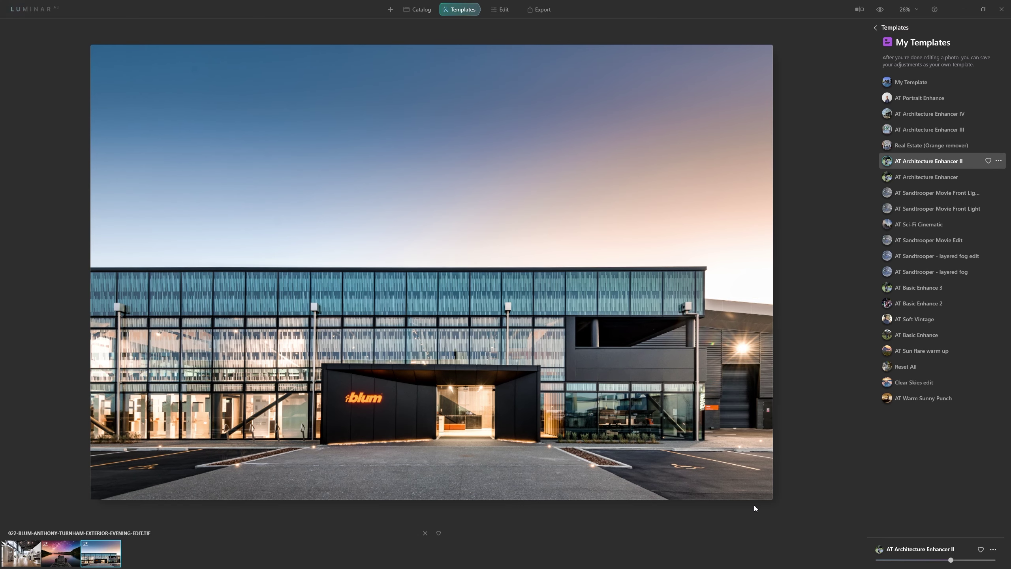
{"action": "left_click", "coordinate": [880, 9]}
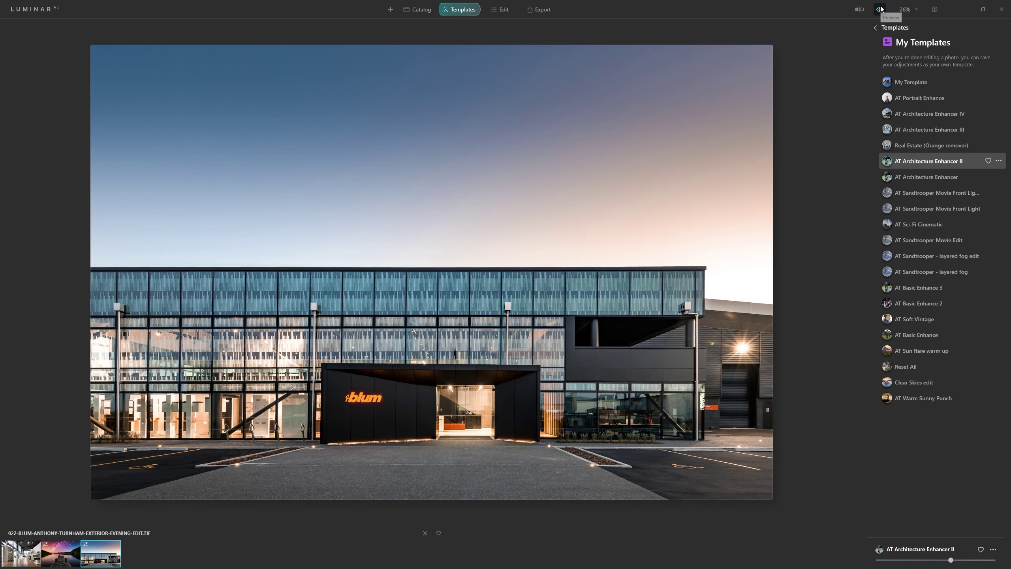
{"action": "left_click", "coordinate": [880, 9]}
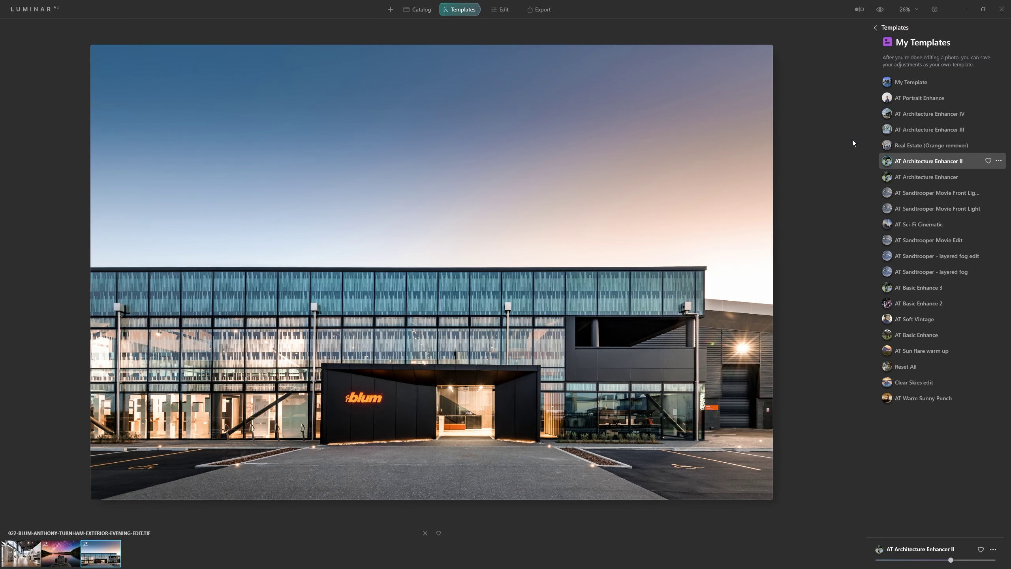
Export the enhanced exterior to disk as an actual-size JPEG in sRGB at 300 pixels per inch
{"action": "left_click", "coordinate": [539, 12]}
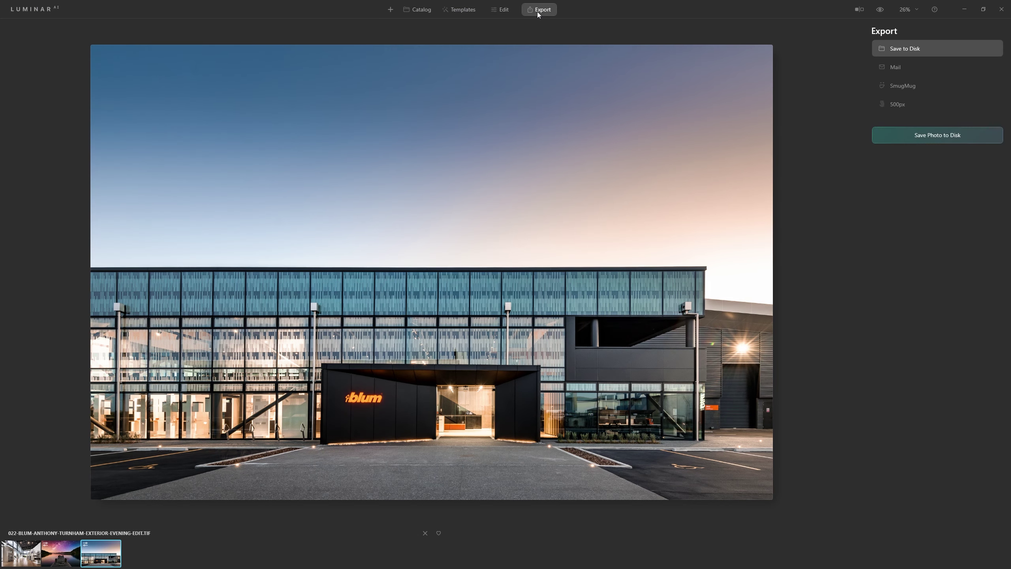
{"action": "left_click", "coordinate": [928, 140]}
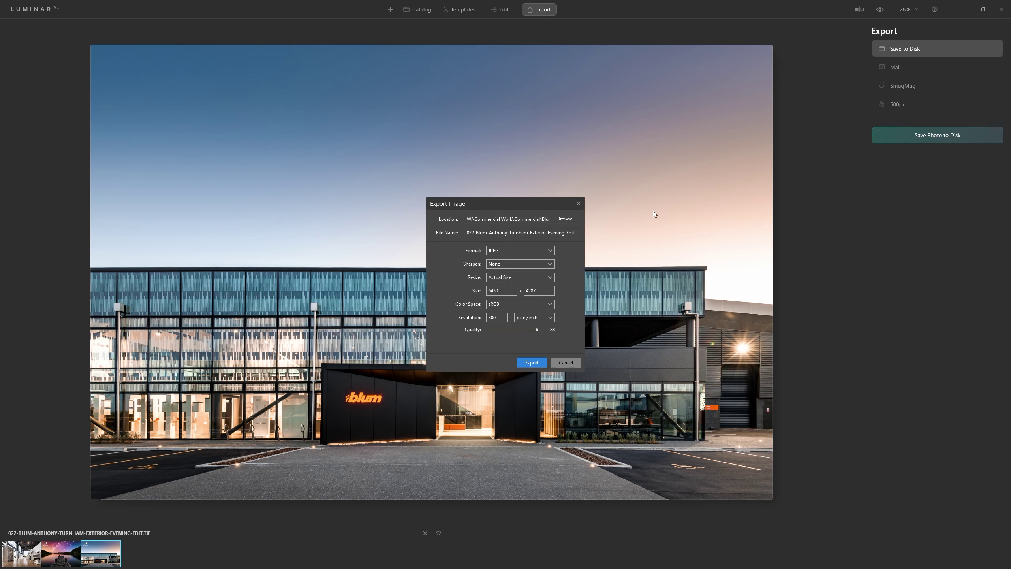
{"action": "left_click", "coordinate": [529, 363]}
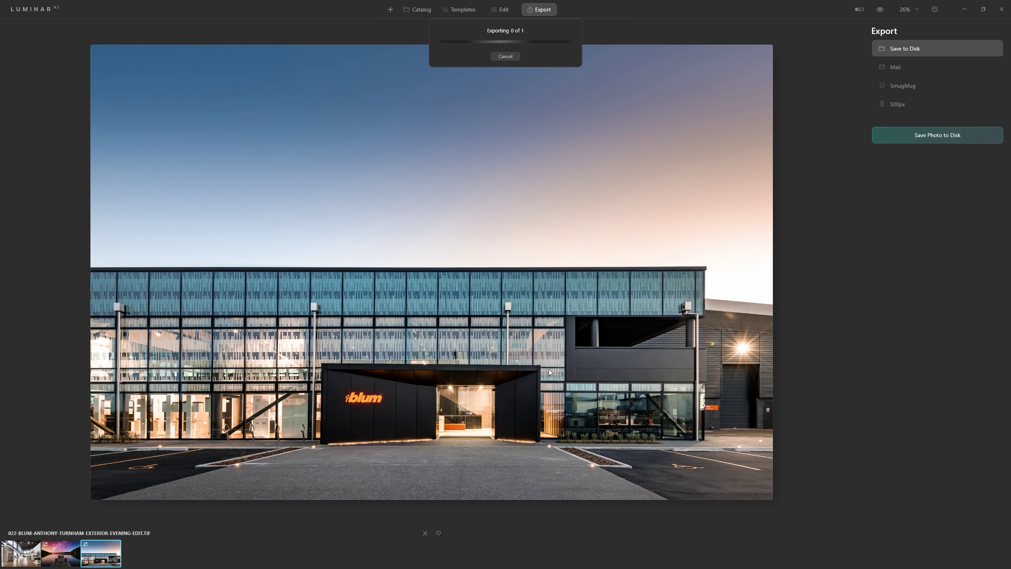